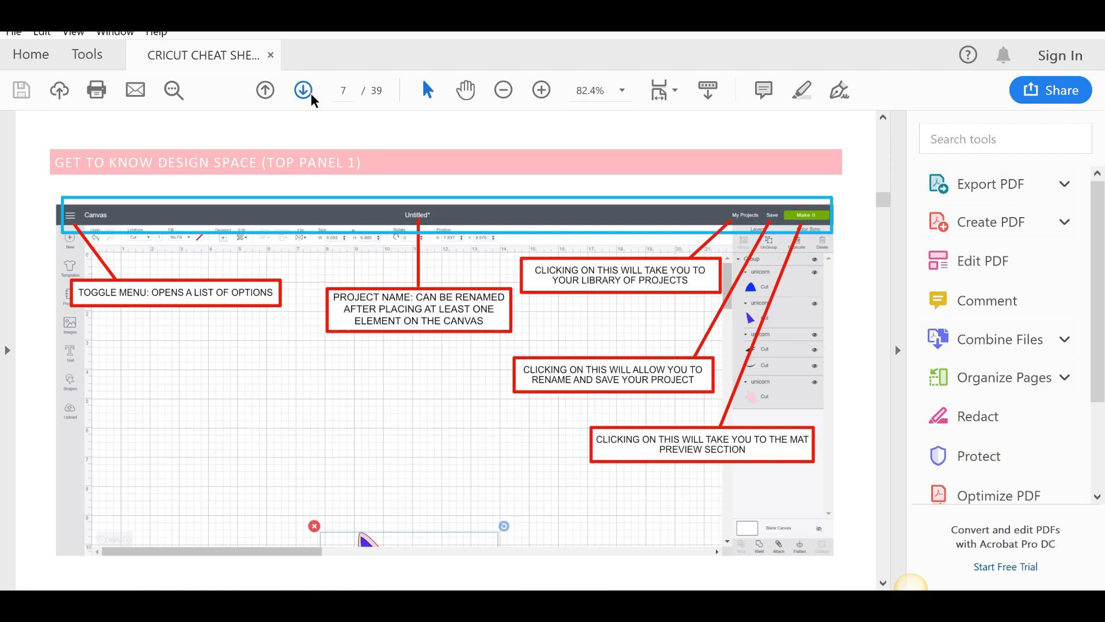
Review the page about the Design Space left panel in the Cricut cheat sheet PDF.
{"action": "left_click", "coordinate": [265, 90]}
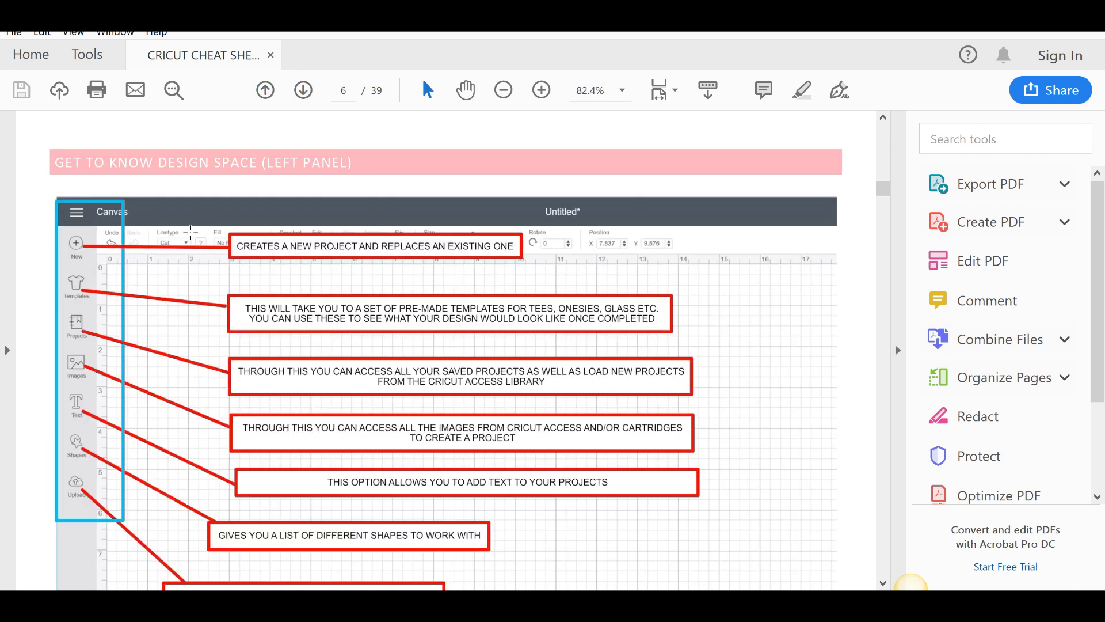
{"action": "scroll", "coordinate": [479, 312], "scroll_direction": "down", "scroll_amount": 1}
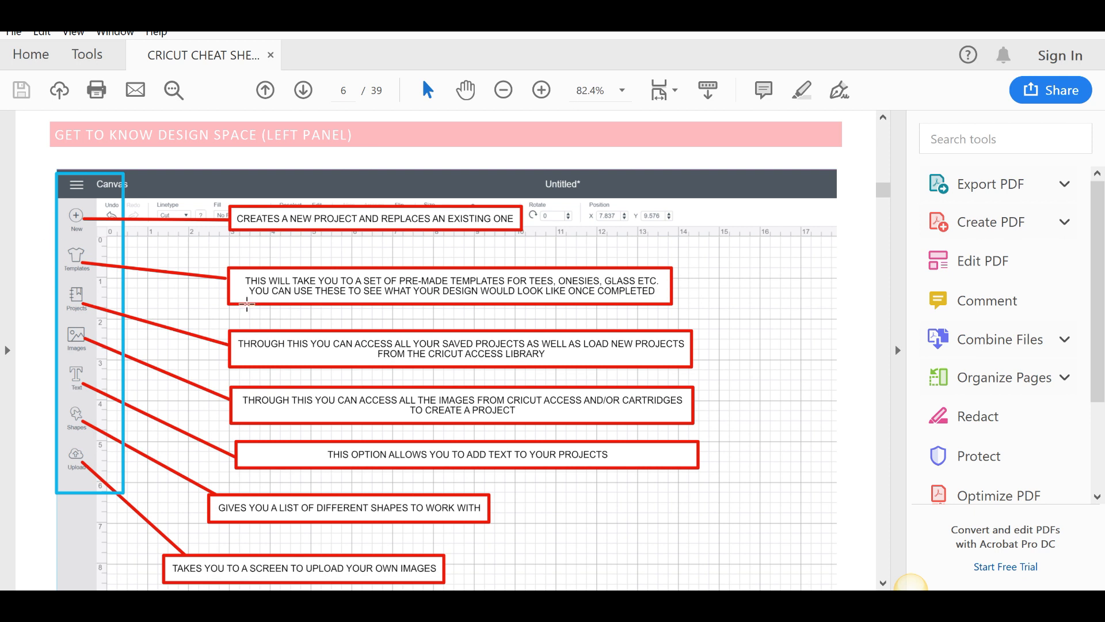
{"action": "left_click", "coordinate": [302, 91]}
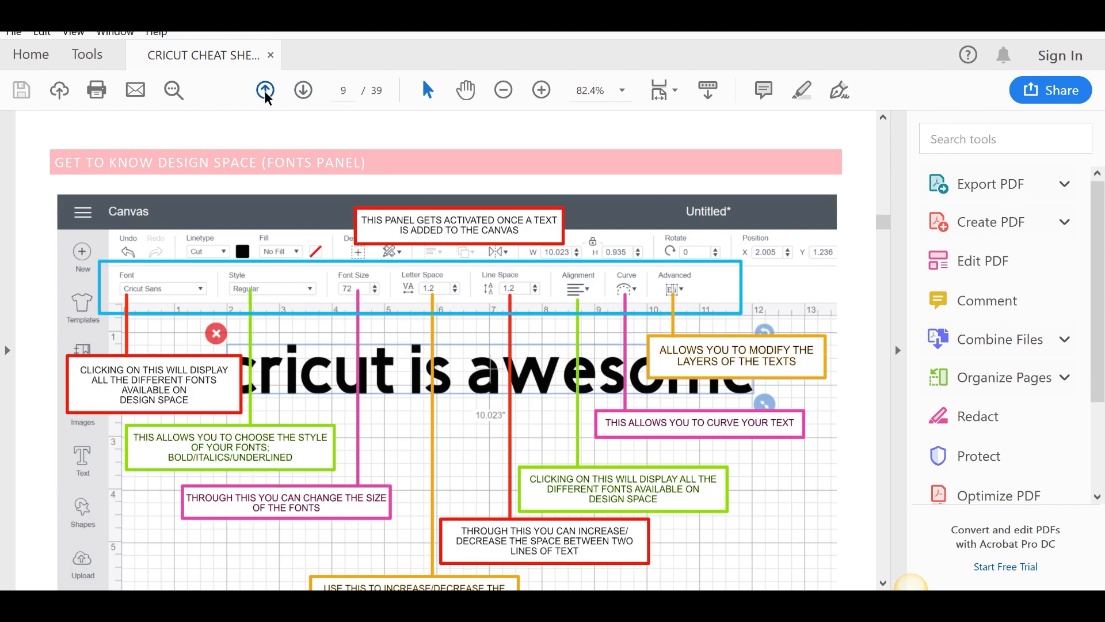
{"action": "left_click", "coordinate": [265, 92]}
{"action": "left_click", "coordinate": [265, 91]}
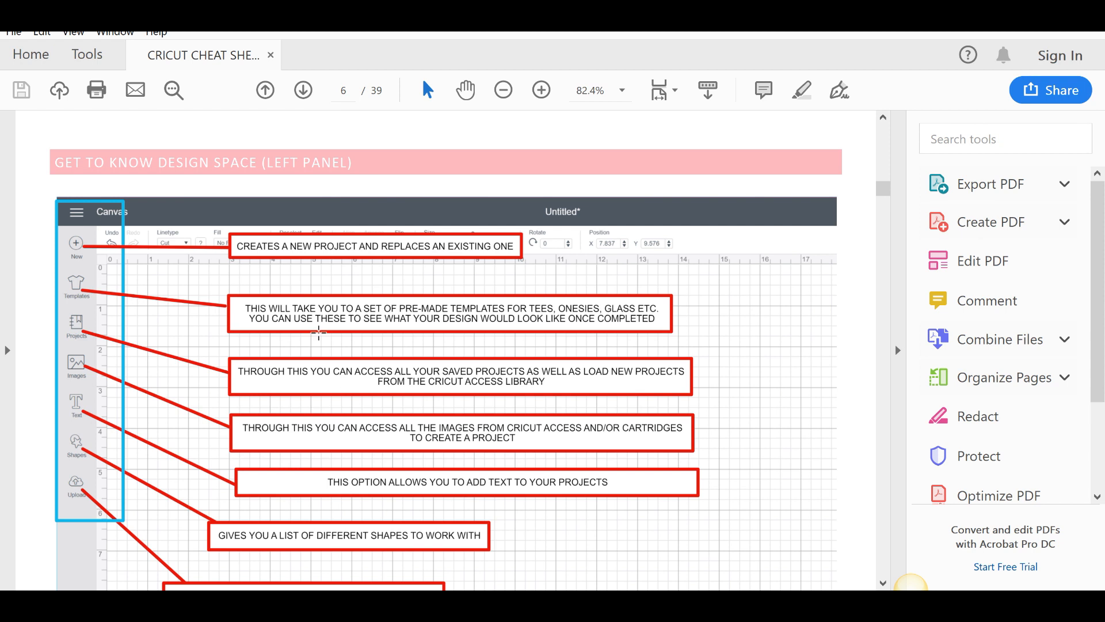
{"action": "scroll", "coordinate": [564, 320], "scroll_direction": "down", "scroll_amount": 1}
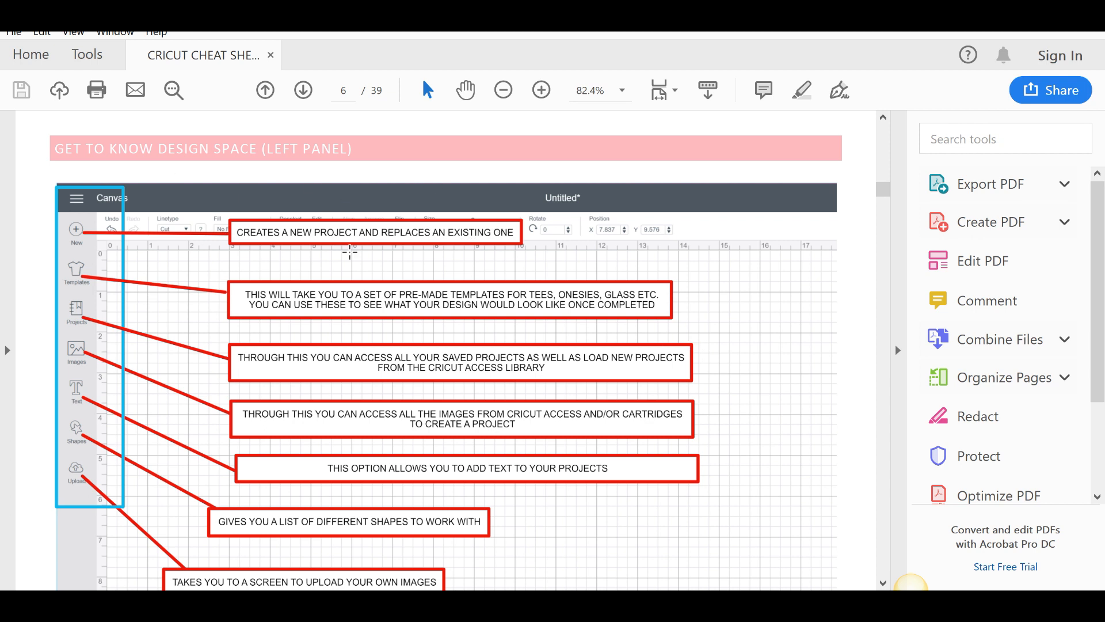
{"action": "scroll", "coordinate": [357, 253], "scroll_direction": "down", "scroll_amount": 1}
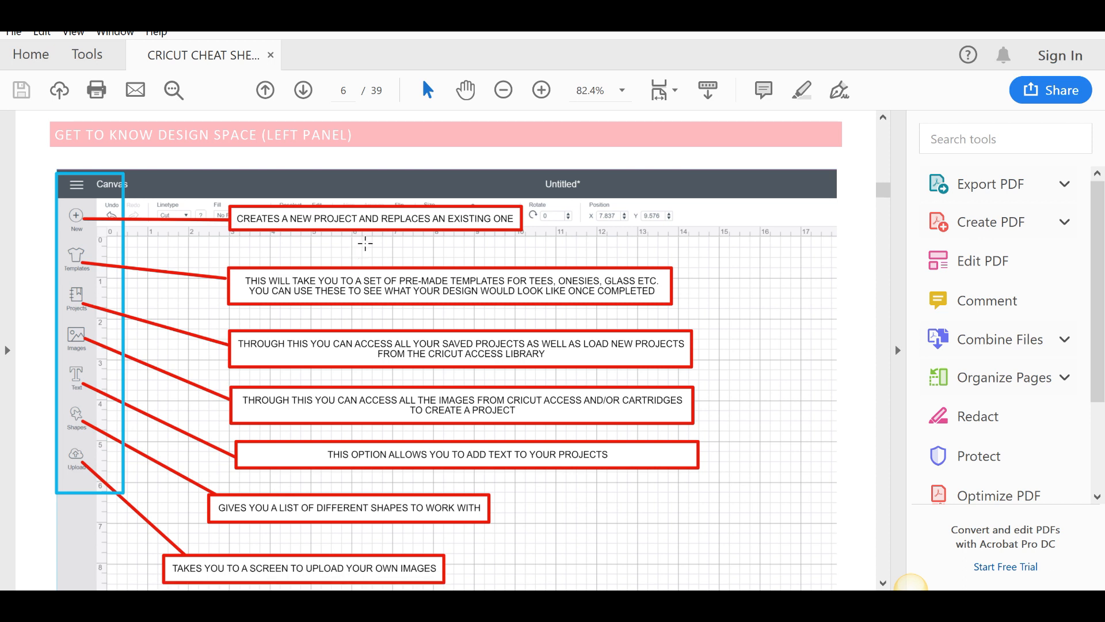
{"action": "scroll", "coordinate": [564, 258], "scroll_direction": "down", "scroll_amount": 1}
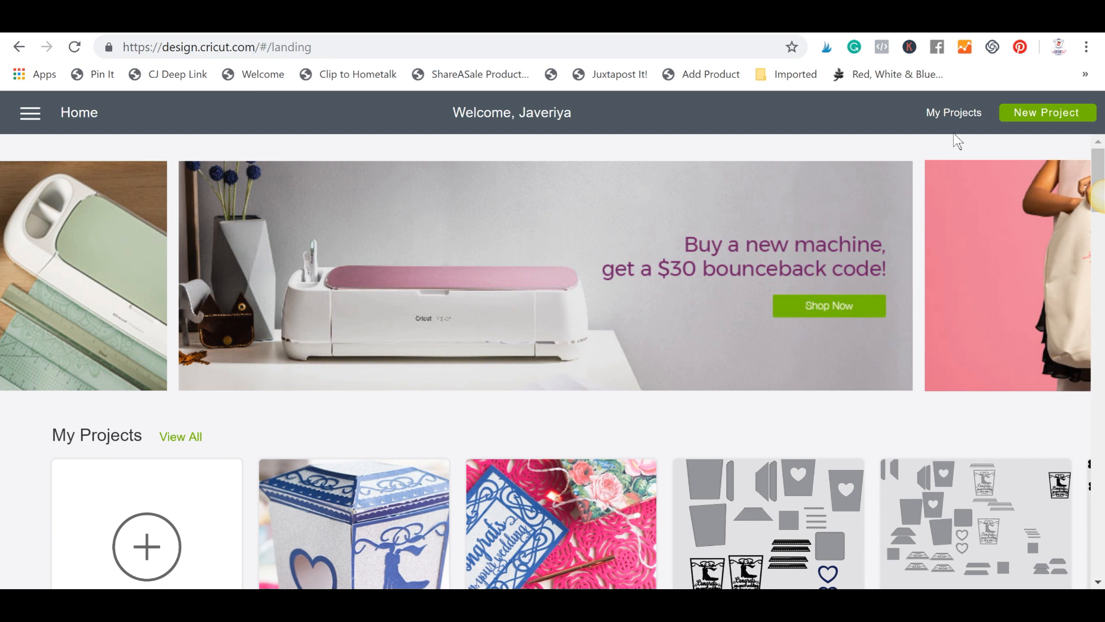
Look over the main menu options on the Cricut Design Space home page, then close the menu.
{"action": "mouse_move", "coordinate": [1007, 307]}
{"action": "left_click", "coordinate": [27, 119]}
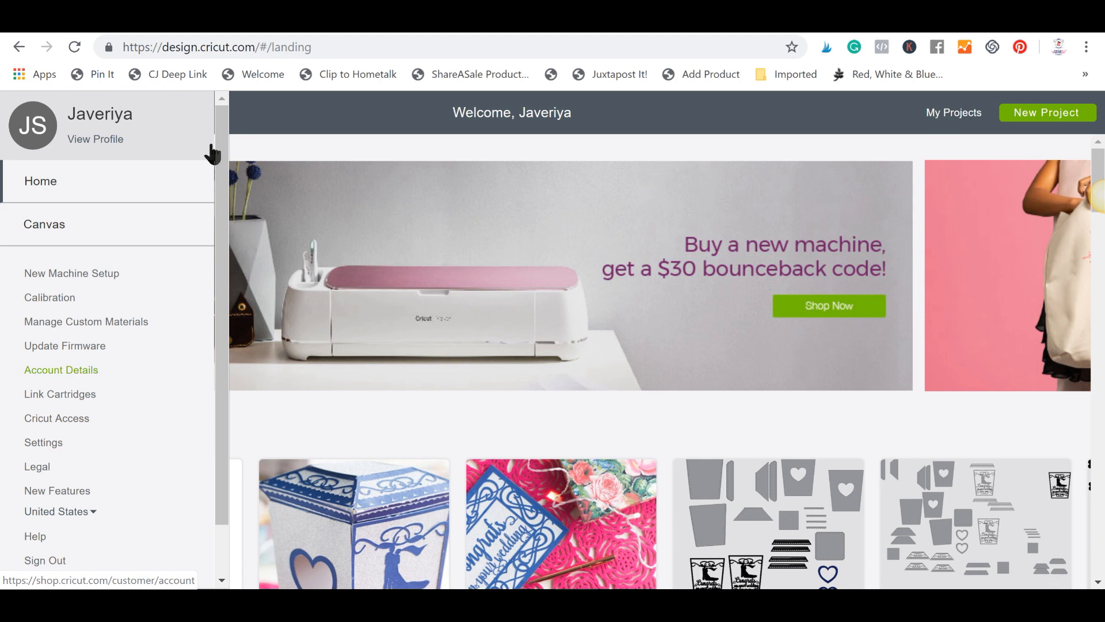
{"action": "left_click", "coordinate": [240, 117]}
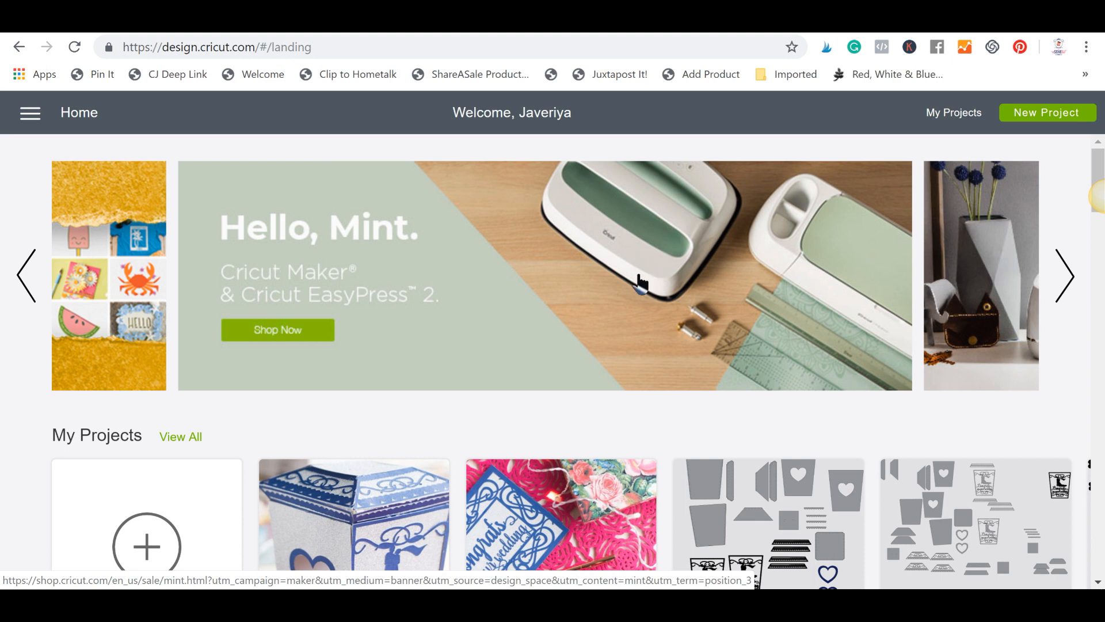
Browse the saved projects in the My Projects row of the home page.
{"action": "scroll", "coordinate": [437, 196], "scroll_direction": "down", "scroll_amount": 5}
{"action": "scroll", "coordinate": [501, 178], "scroll_direction": "up", "scroll_amount": 5}
{"action": "scroll", "coordinate": [504, 179], "scroll_direction": "down", "scroll_amount": 5}
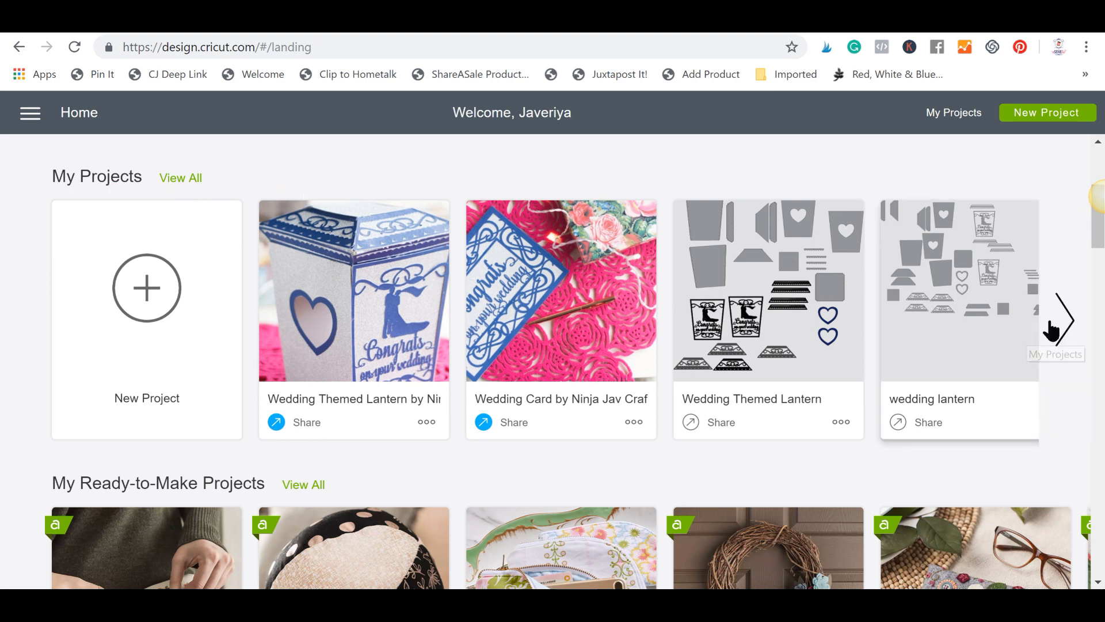
{"action": "left_click", "coordinate": [1064, 319]}
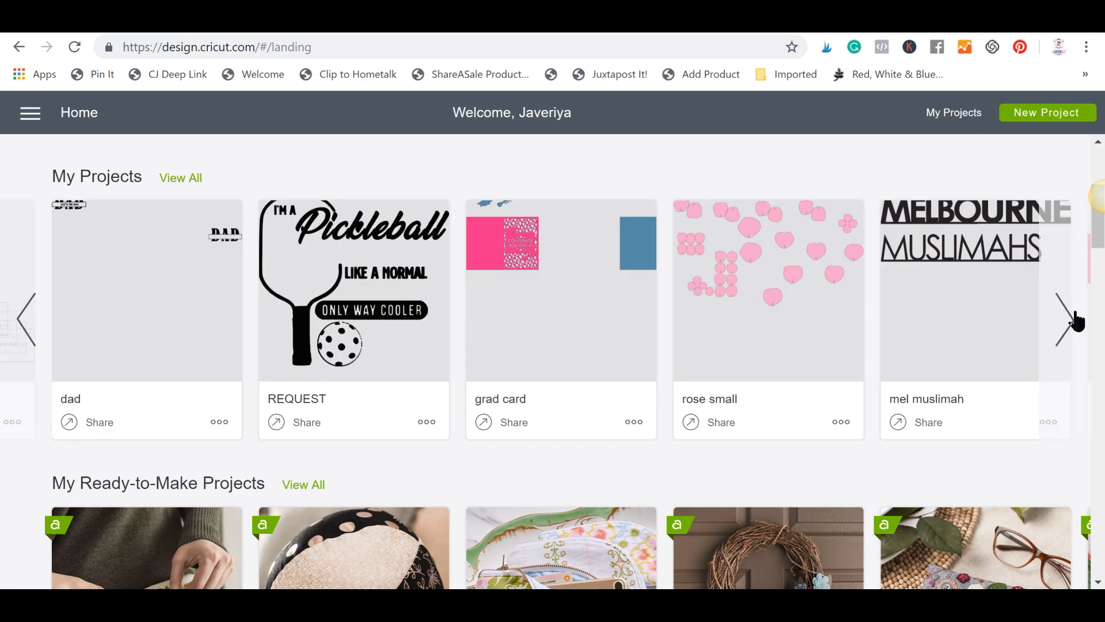
{"action": "left_click", "coordinate": [23, 337]}
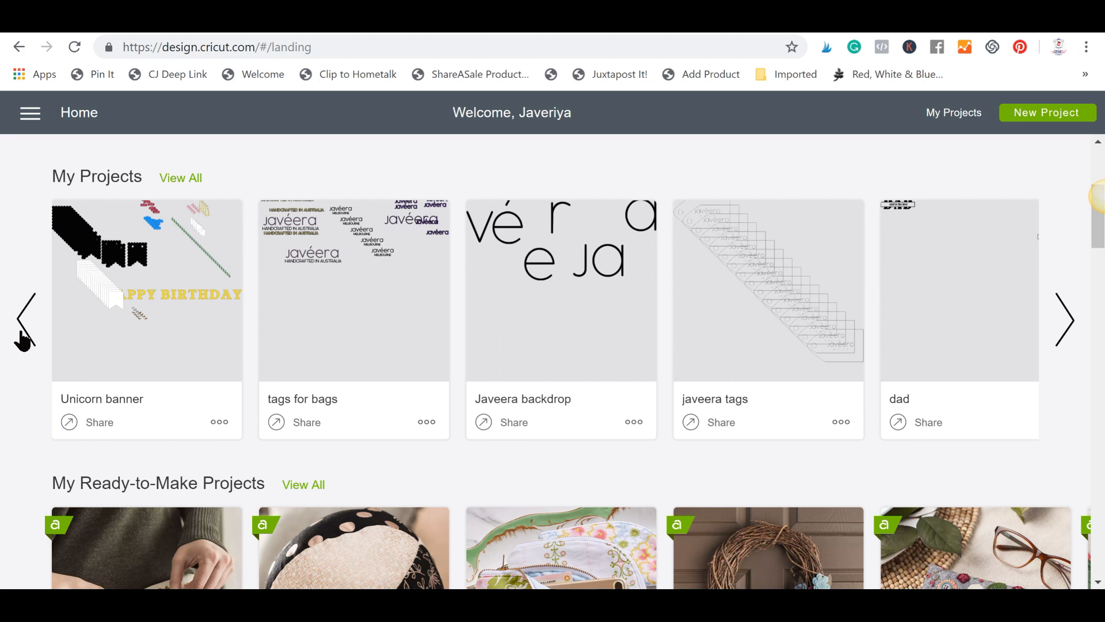
{"action": "left_click", "coordinate": [23, 337]}
Look through the ready-to-make projects and the Top Video Tutorials row on the home page.
{"action": "scroll", "coordinate": [362, 300], "scroll_direction": "down", "scroll_amount": 3}
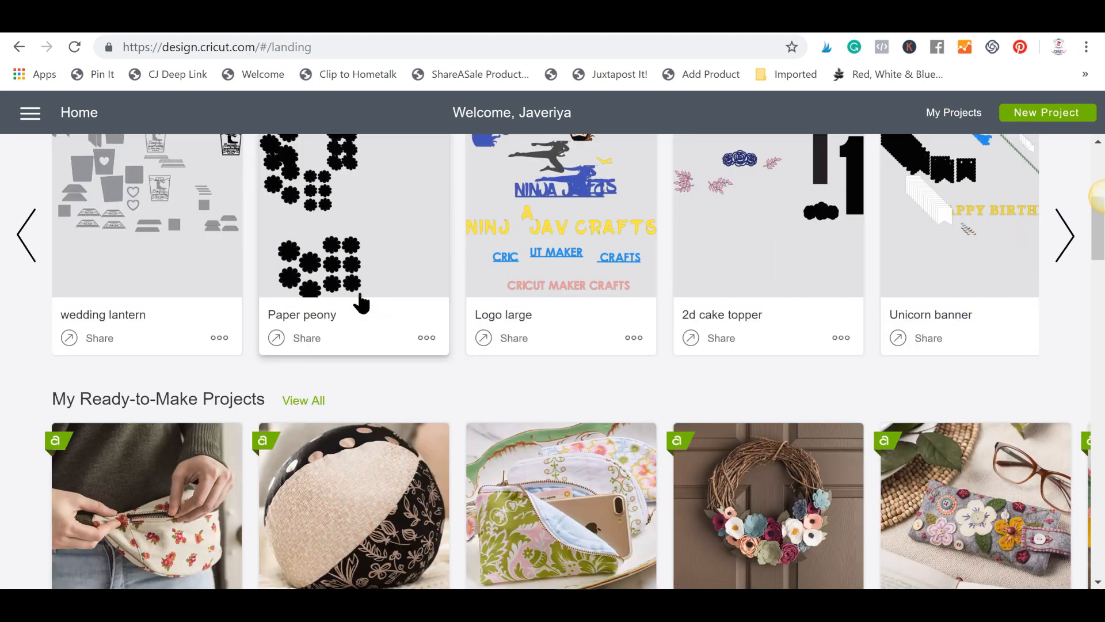
{"action": "scroll", "coordinate": [369, 295], "scroll_direction": "down", "scroll_amount": 2}
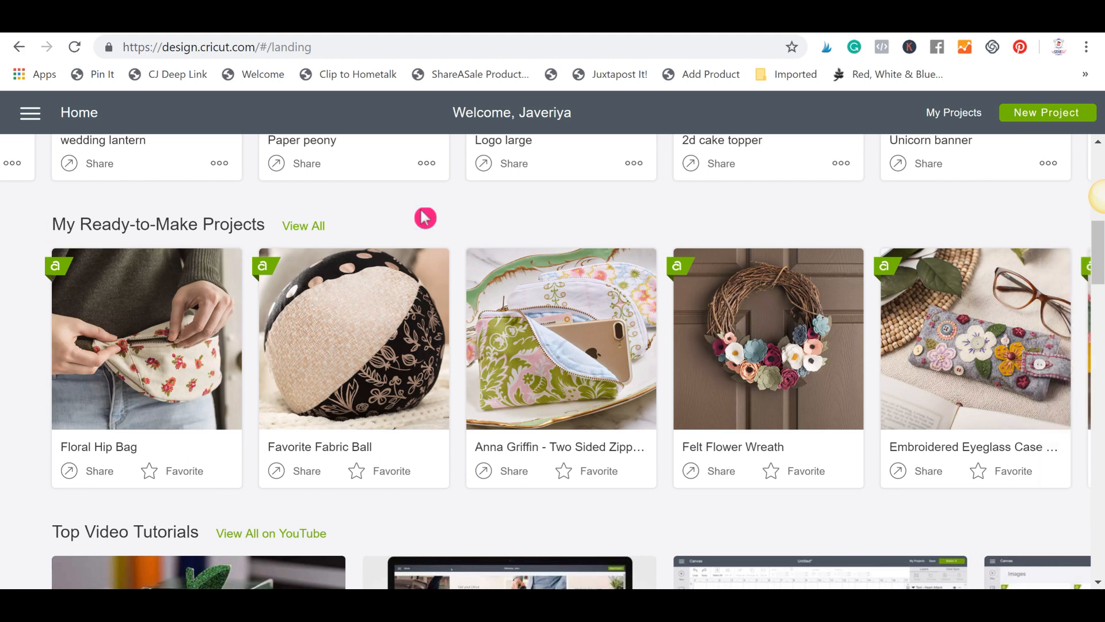
{"action": "scroll", "coordinate": [425, 218], "scroll_direction": "down", "scroll_amount": 4}
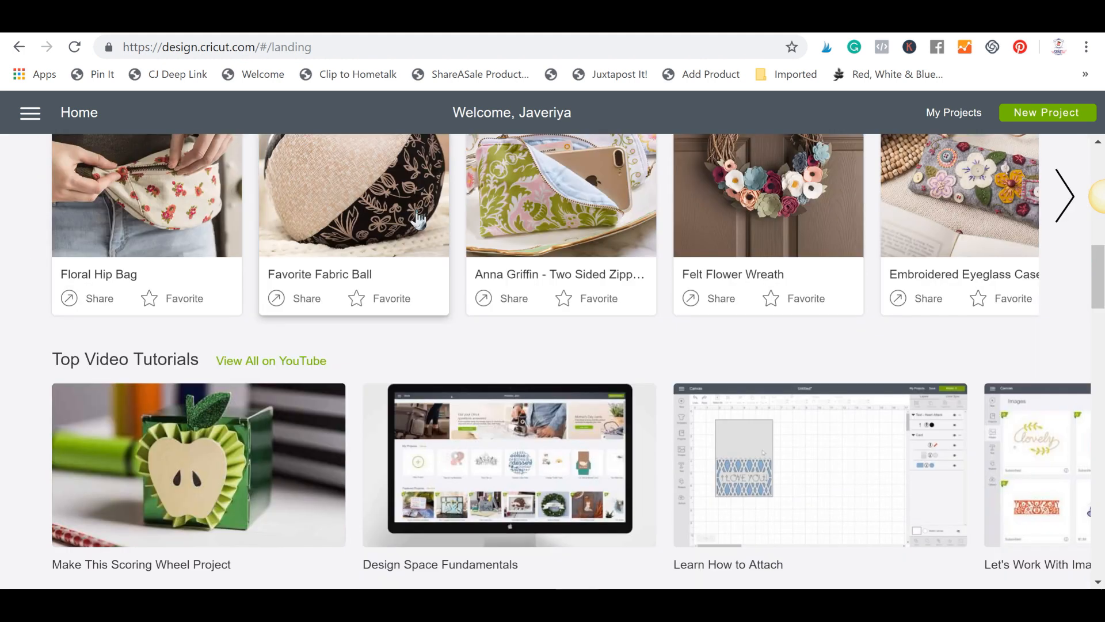
{"action": "scroll", "coordinate": [422, 216], "scroll_direction": "down", "scroll_amount": 2}
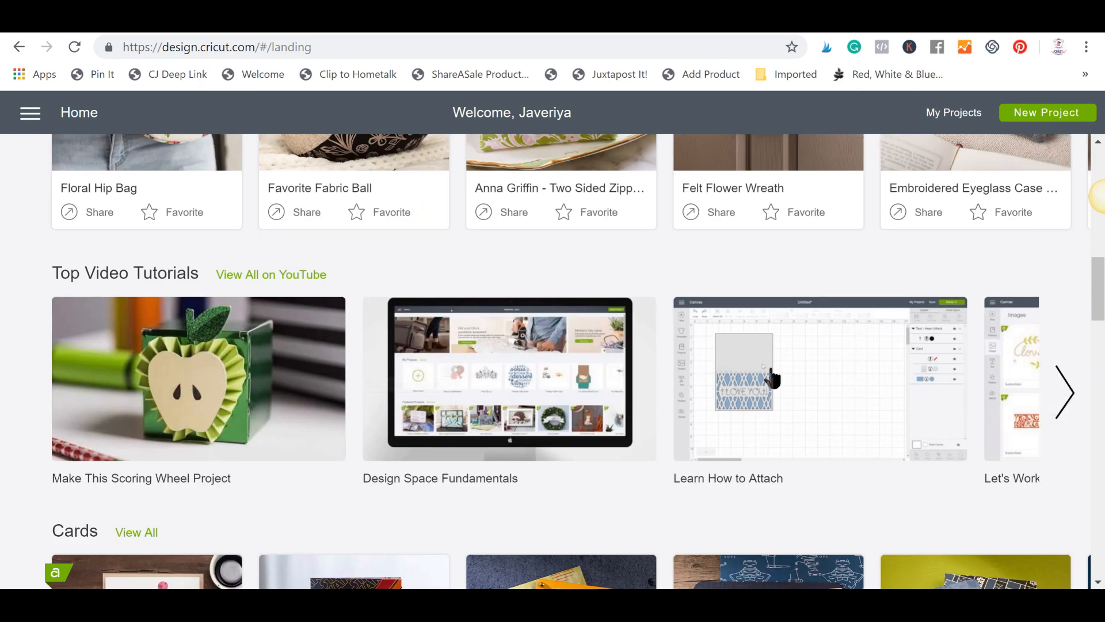
{"action": "scroll", "coordinate": [921, 323], "scroll_direction": "down", "scroll_amount": 2}
{"action": "left_click", "coordinate": [1070, 308]}
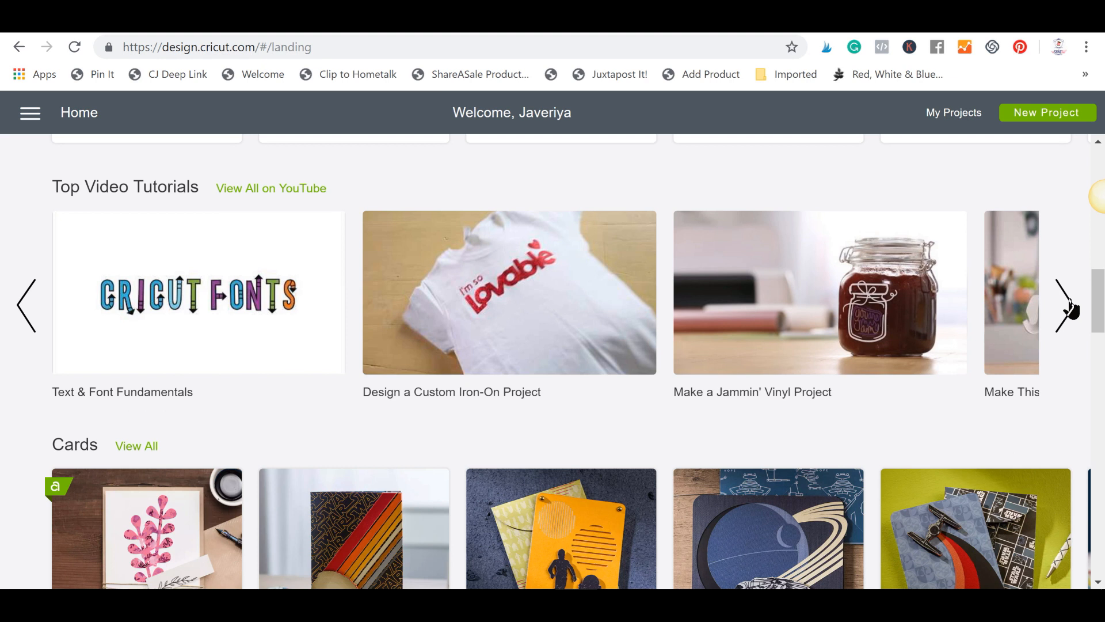
Browse the Cards, Home Decor, Infusible Ink, Iron-on and New Materials project categories on the home page.
{"action": "scroll", "coordinate": [1056, 296], "scroll_direction": "down", "scroll_amount": 4}
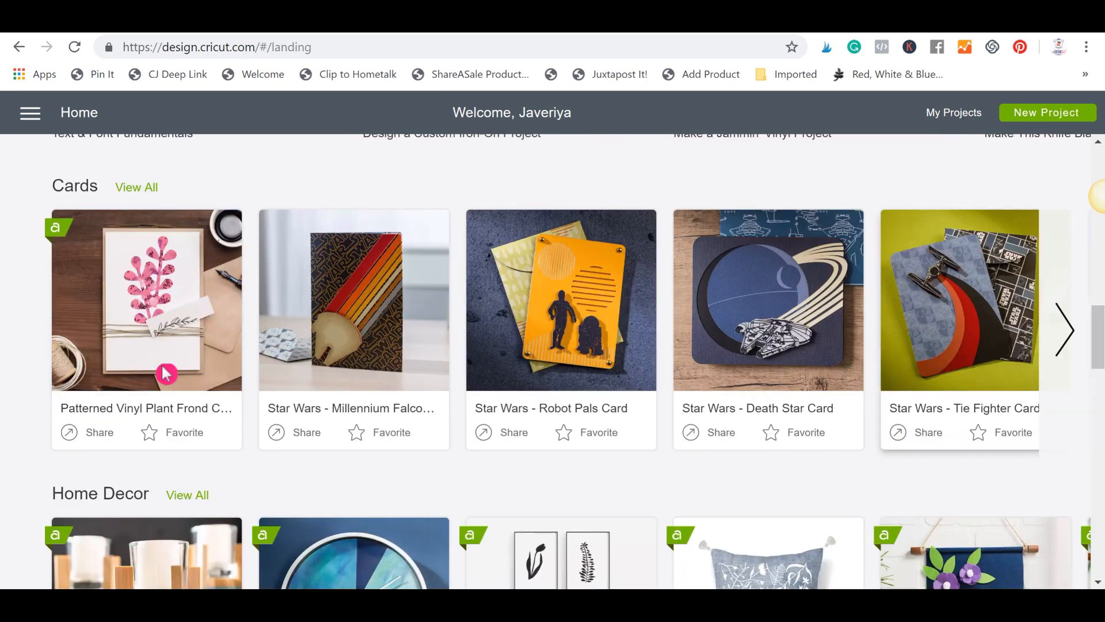
{"action": "scroll", "coordinate": [483, 345], "scroll_direction": "down", "scroll_amount": 3}
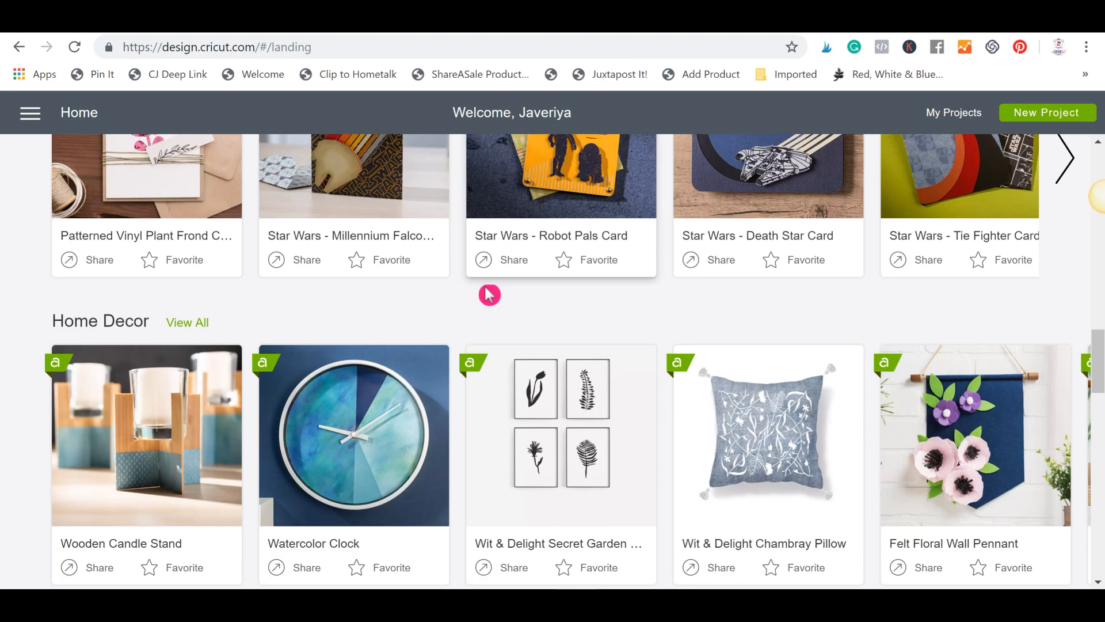
{"action": "scroll", "coordinate": [489, 292], "scroll_direction": "down", "scroll_amount": 6}
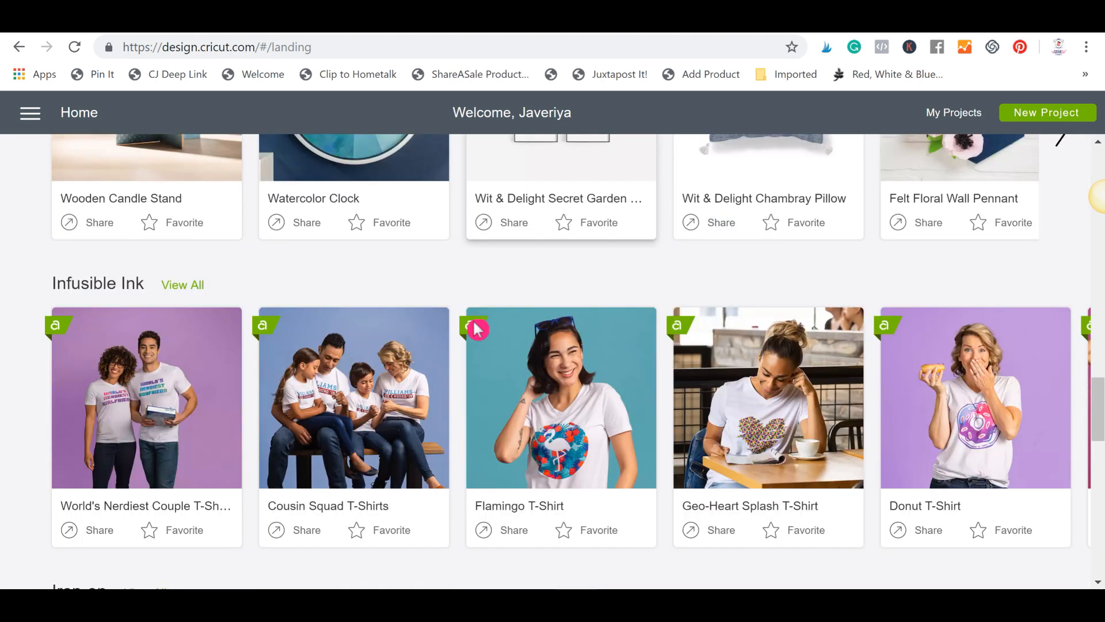
{"action": "scroll", "coordinate": [654, 387], "scroll_direction": "down", "scroll_amount": 4}
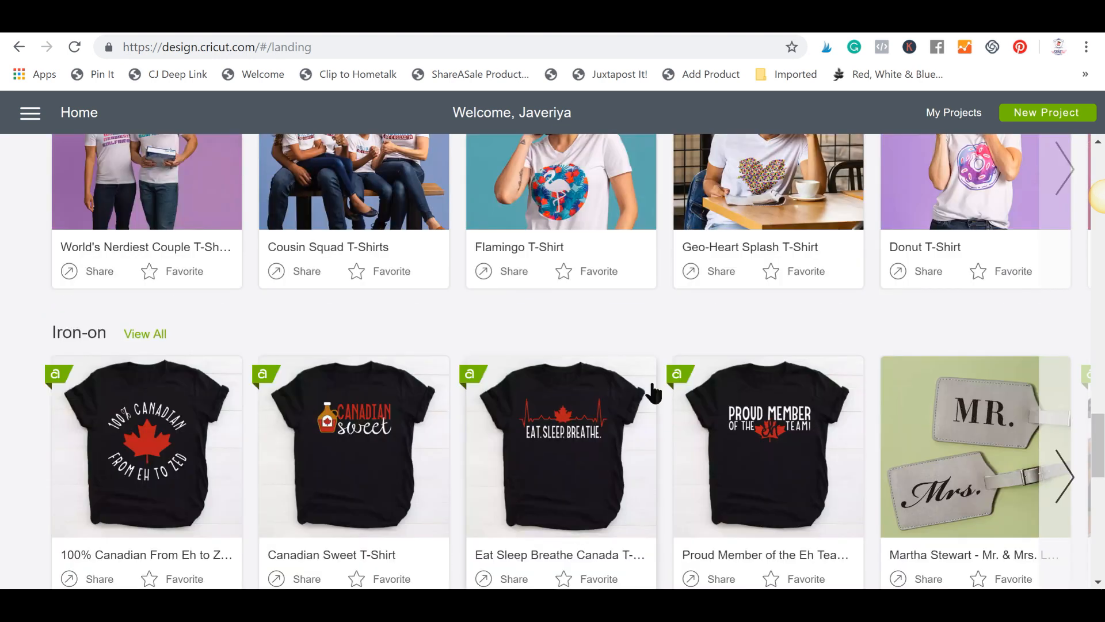
{"action": "scroll", "coordinate": [654, 393], "scroll_direction": "down", "scroll_amount": 2}
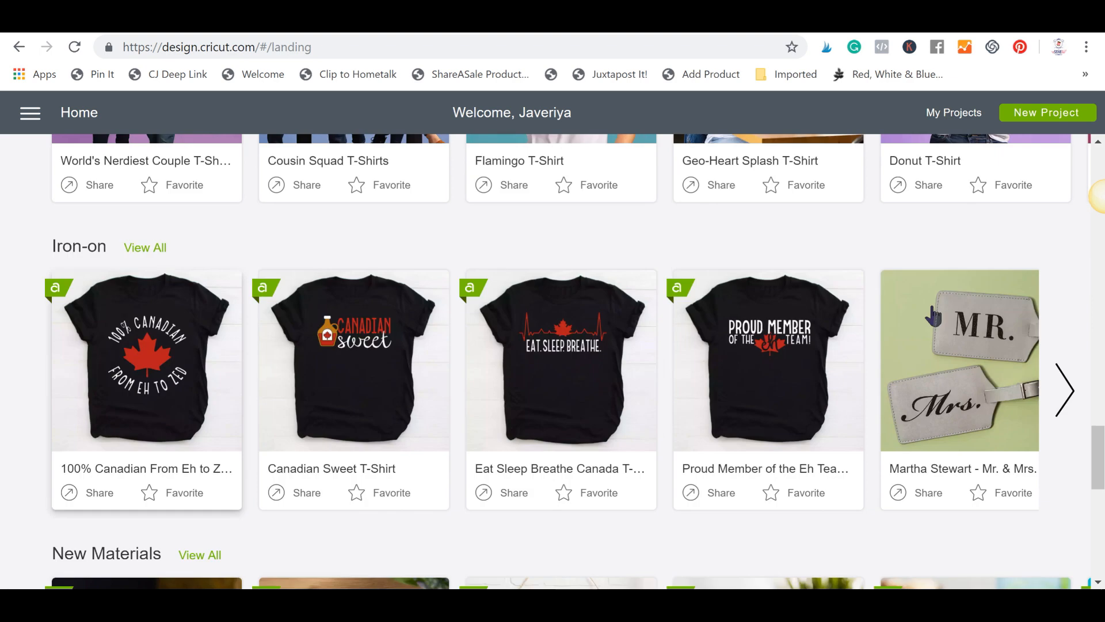
{"action": "left_click", "coordinate": [1071, 386]}
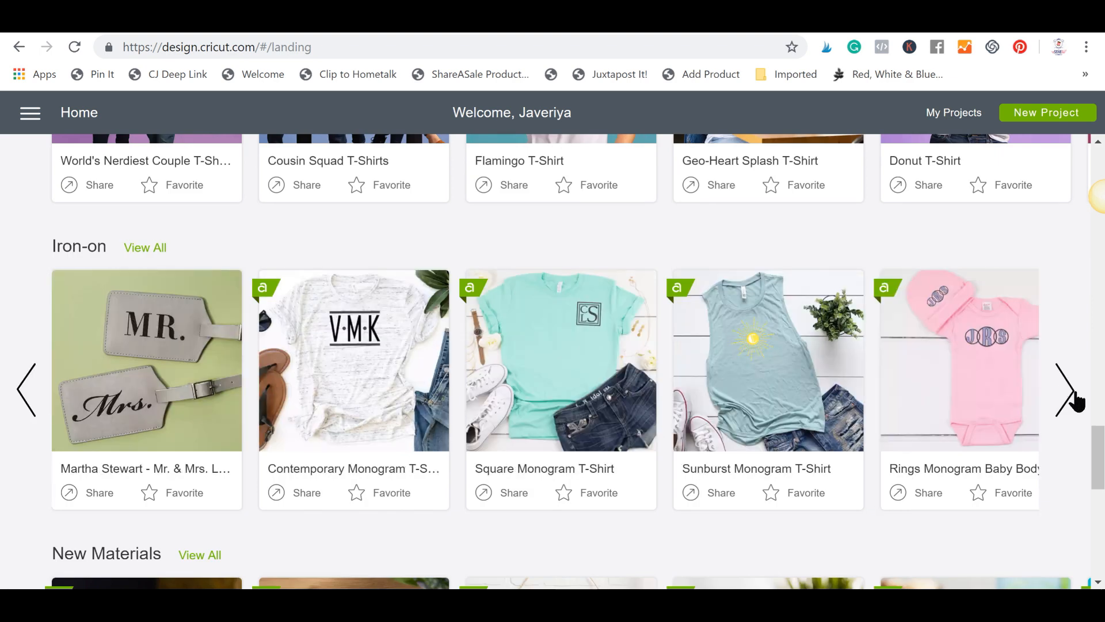
{"action": "left_click", "coordinate": [1074, 399]}
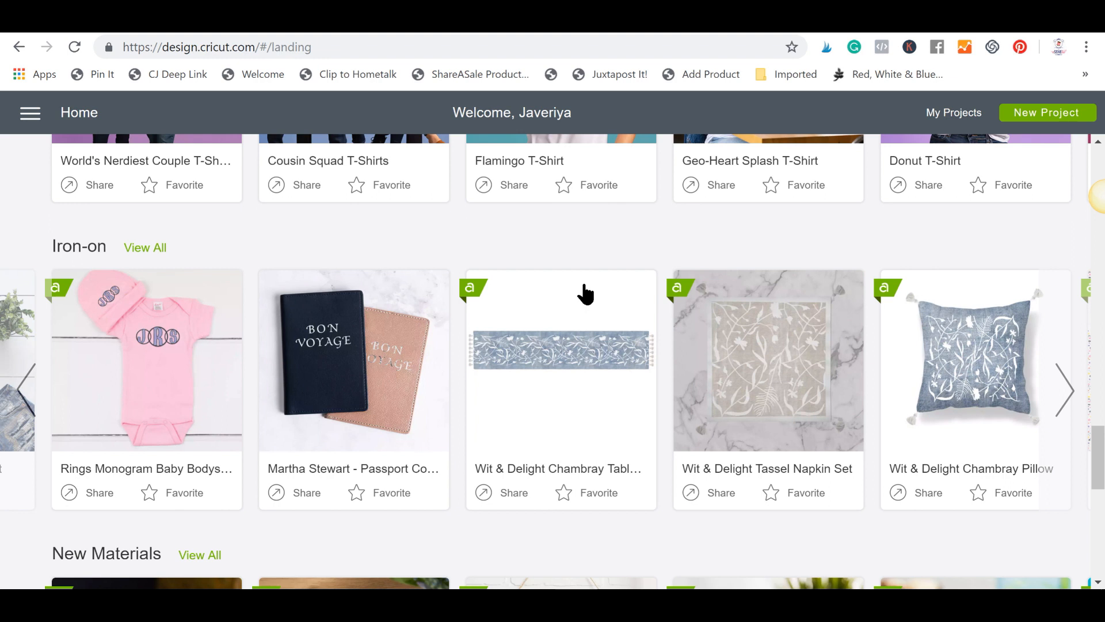
{"action": "scroll", "coordinate": [581, 290], "scroll_direction": "down", "scroll_amount": 5}
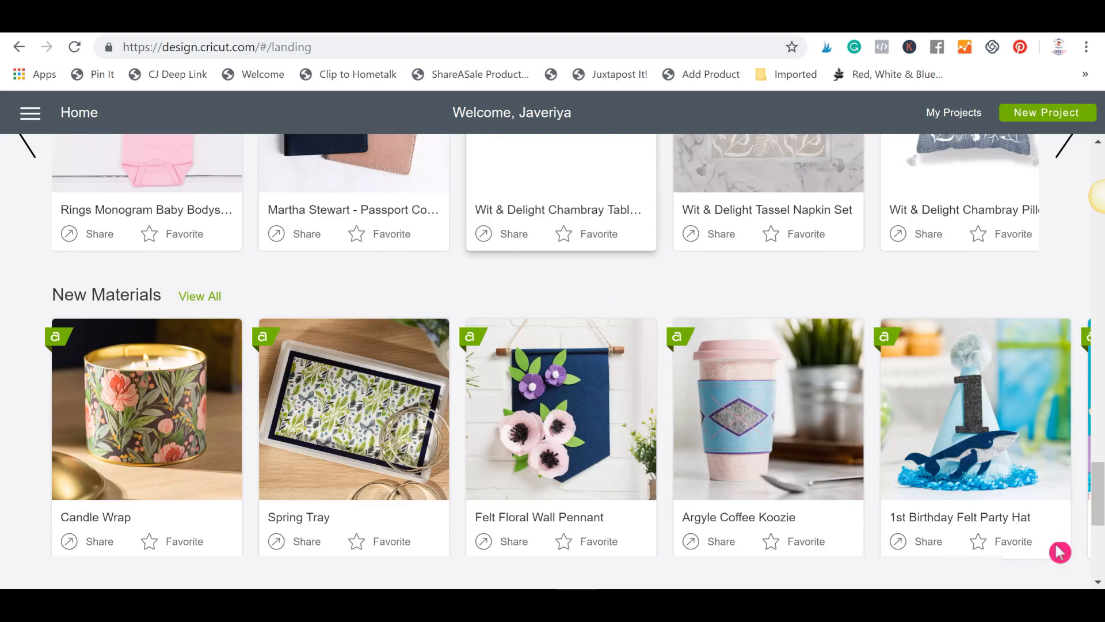
Go back to the start of the home page and open a blank canvas.
{"action": "left_click_drag", "start_coordinate": [1101, 508], "coordinate": [1101, 192]}
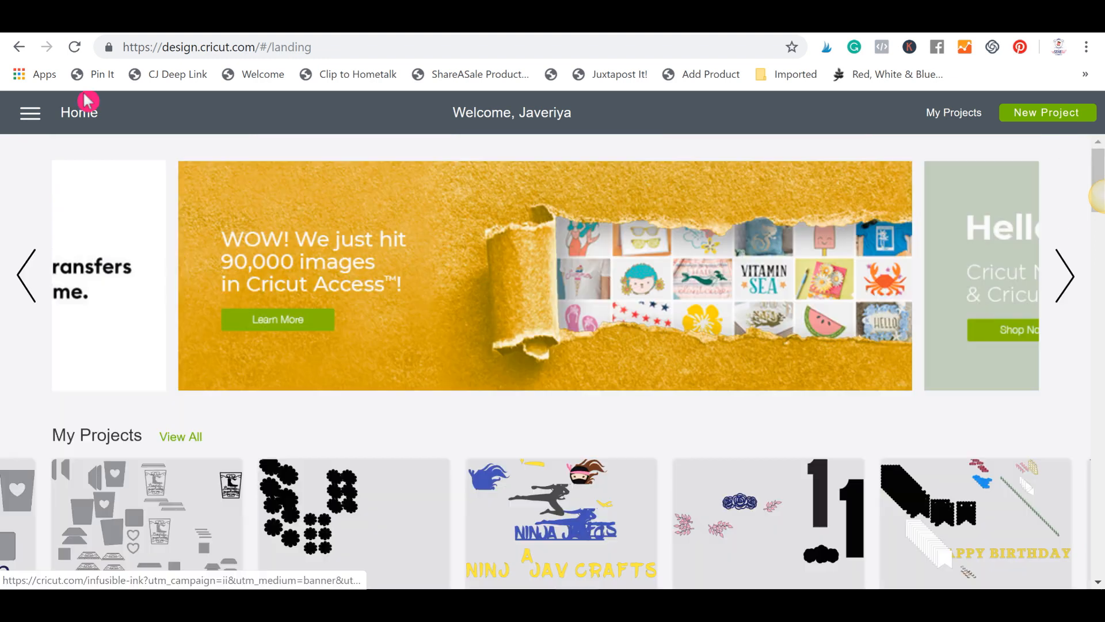
{"action": "left_click", "coordinate": [31, 115]}
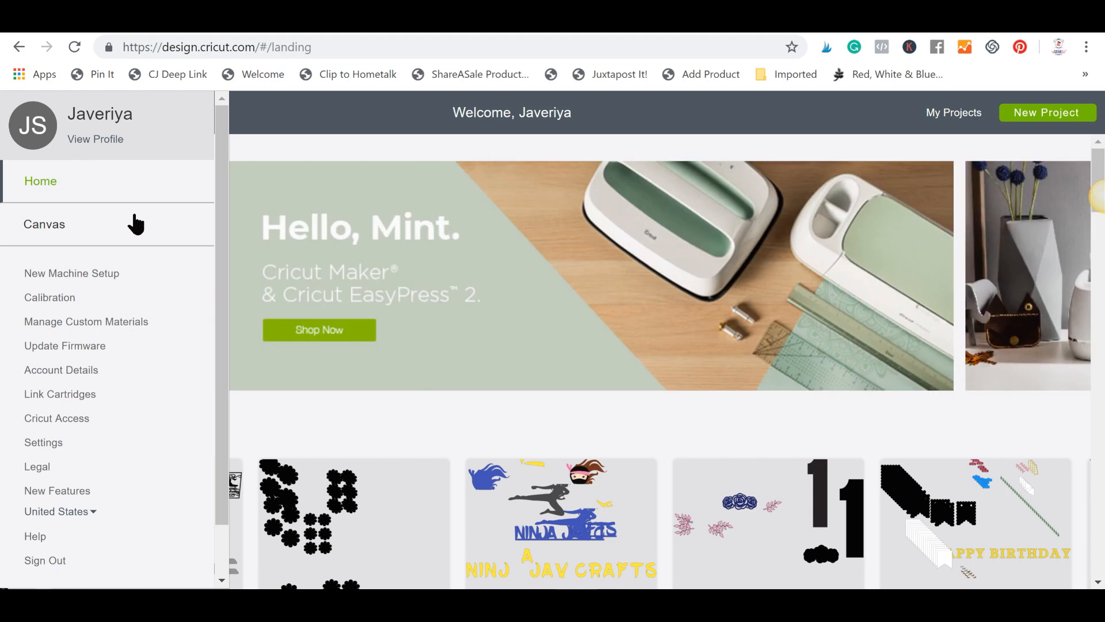
{"action": "left_click", "coordinate": [167, 227]}
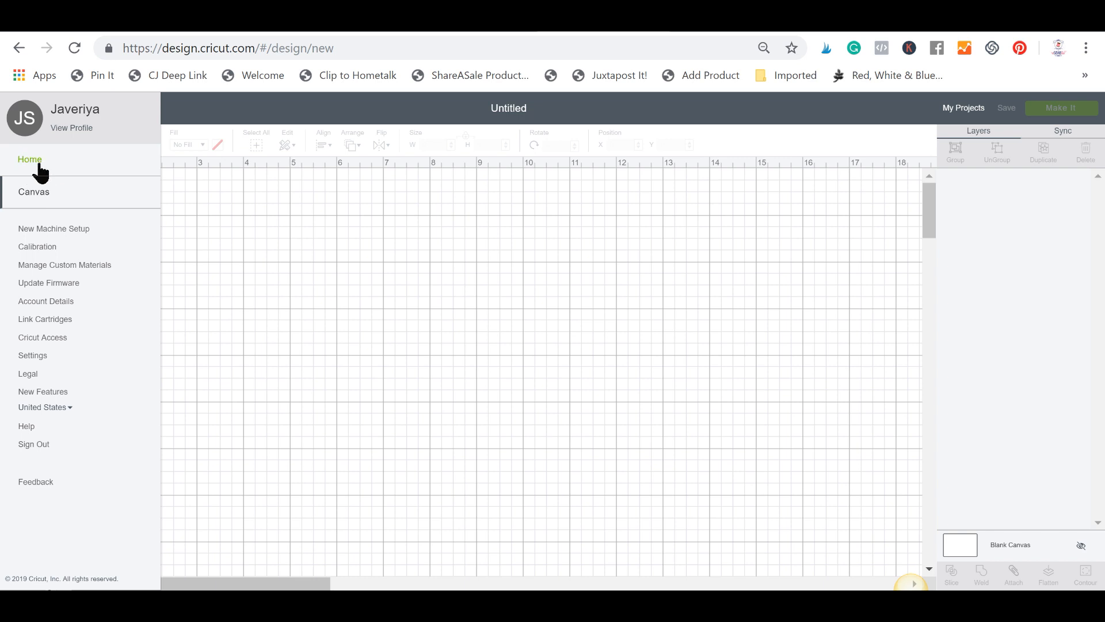
View the Home and Canvas entries of the main menu and return to the blank canvas.
{"action": "left_click", "coordinate": [44, 184]}
{"action": "left_click", "coordinate": [22, 108]}
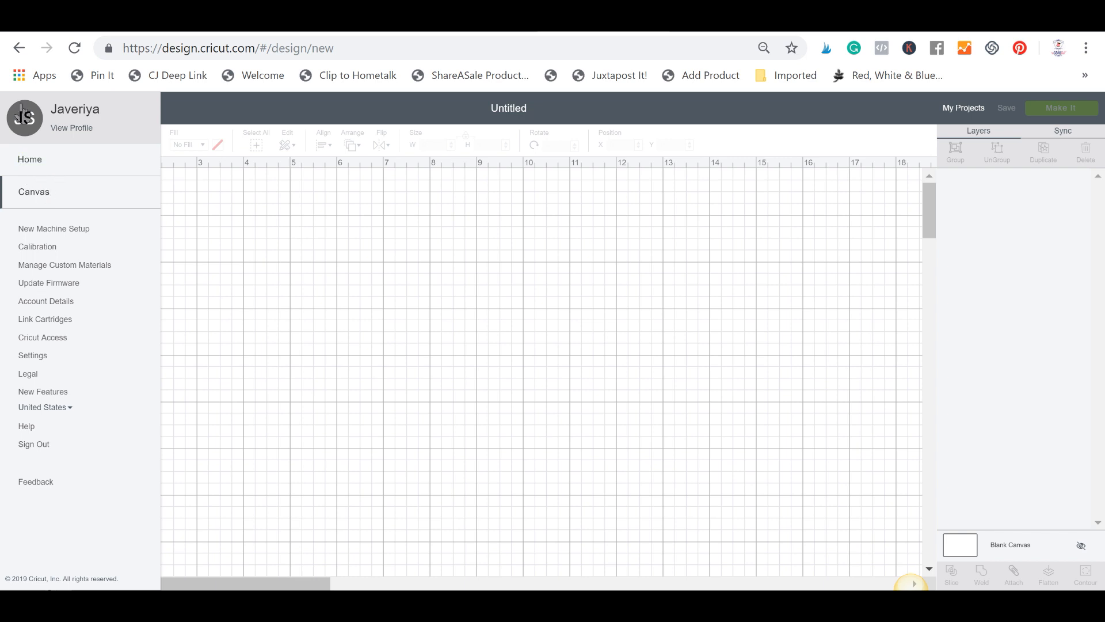
{"action": "left_click", "coordinate": [30, 196]}
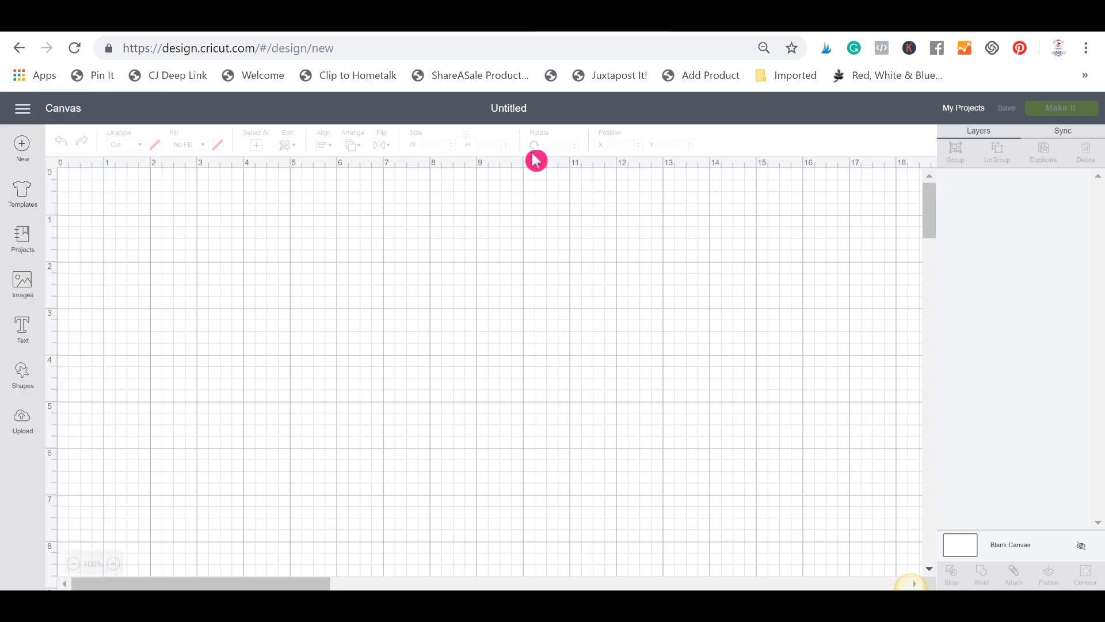
Open the custom materials settings and look through the material list with its cut pressures, multi-cut settings and blade types.
{"action": "left_click", "coordinate": [22, 108]}
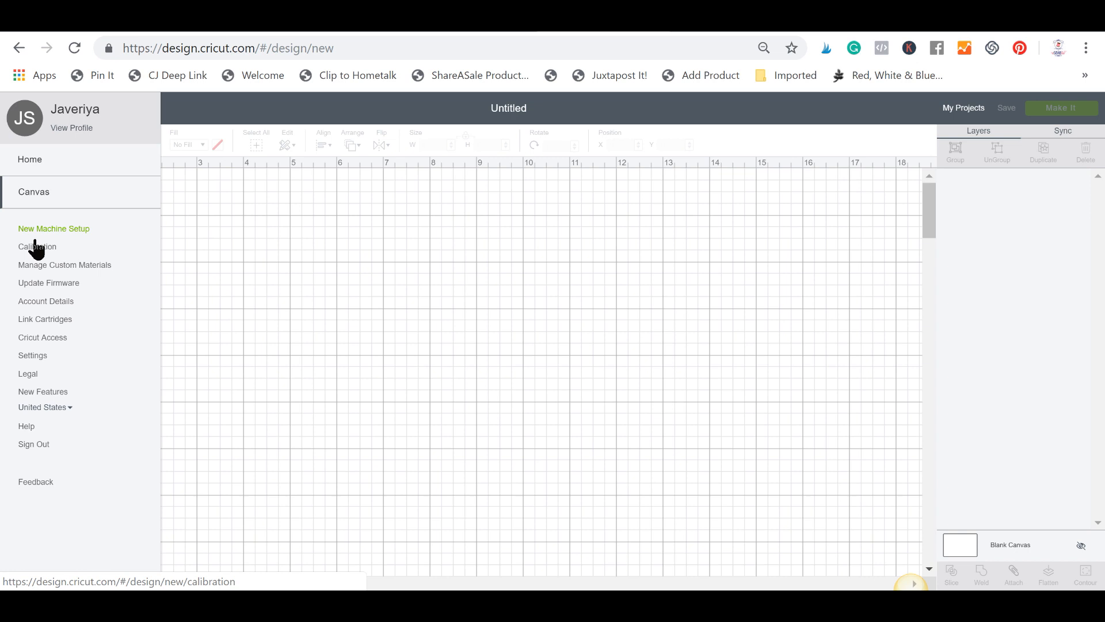
{"action": "left_click", "coordinate": [99, 268]}
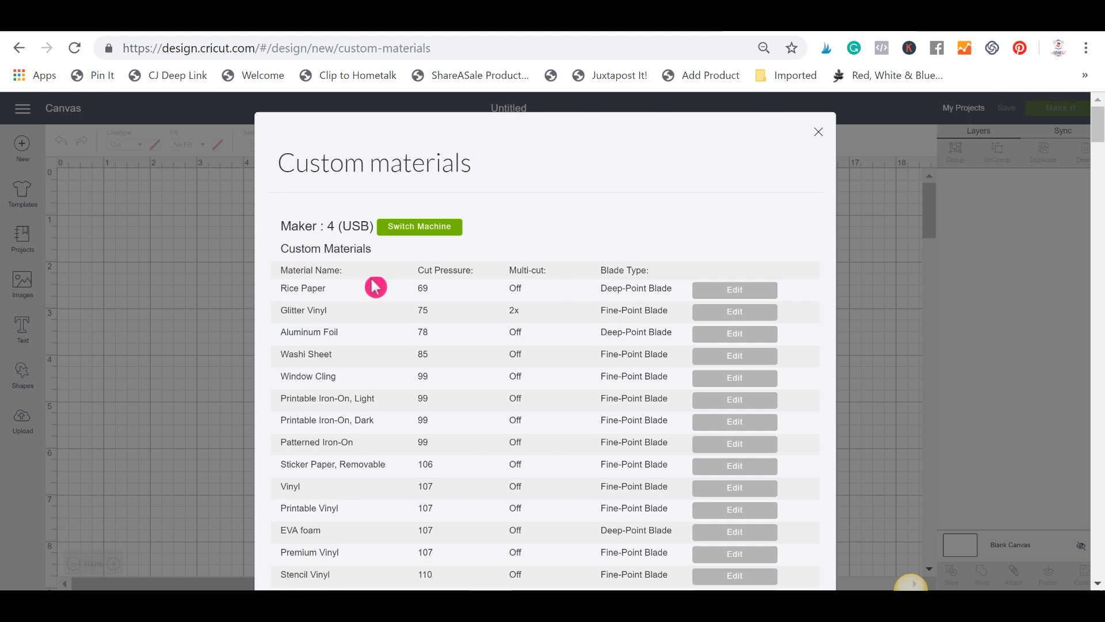
{"action": "scroll", "coordinate": [379, 299], "scroll_direction": "down", "scroll_amount": 2}
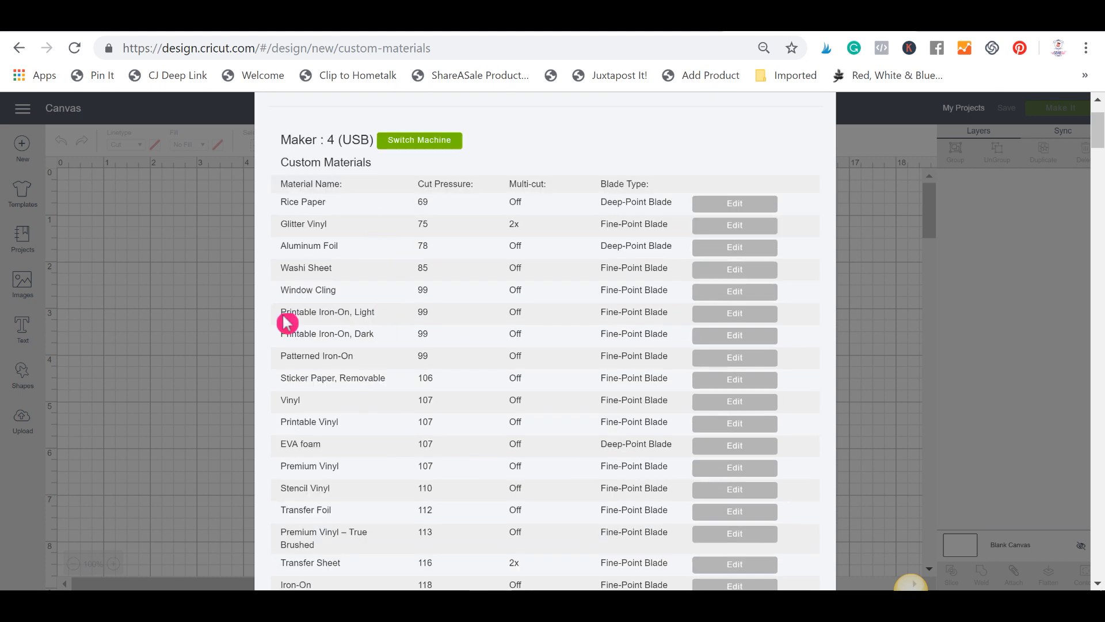
{"action": "scroll", "coordinate": [372, 345], "scroll_direction": "up", "scroll_amount": 2}
{"action": "scroll", "coordinate": [291, 521], "scroll_direction": "down", "scroll_amount": 3}
{"action": "scroll", "coordinate": [345, 464], "scroll_direction": "down", "scroll_amount": 8}
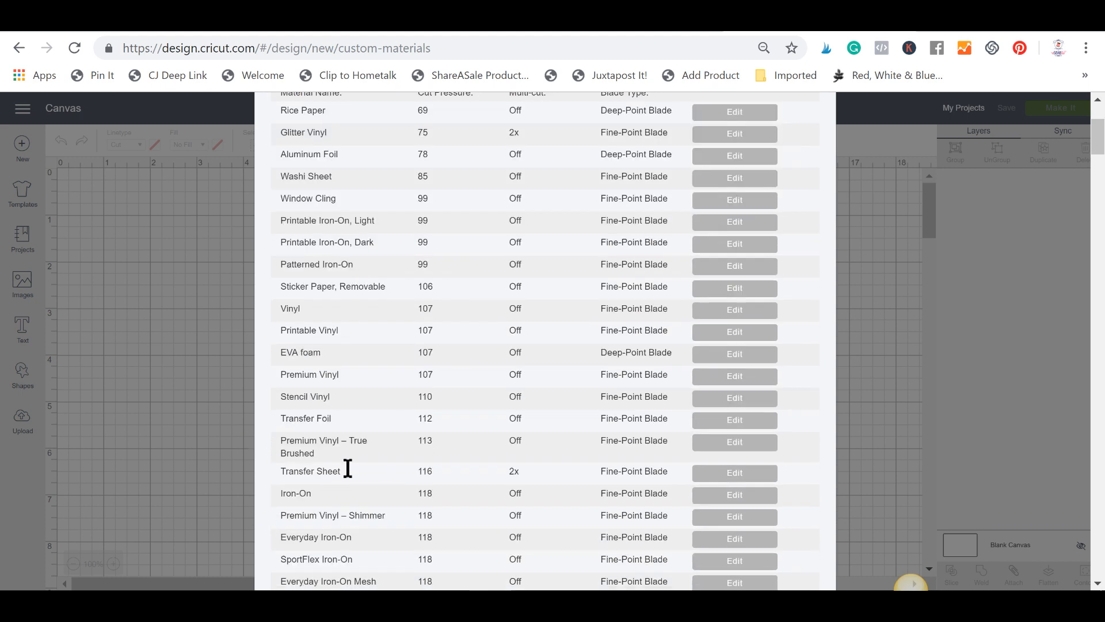
{"action": "scroll", "coordinate": [362, 469], "scroll_direction": "down", "scroll_amount": 5}
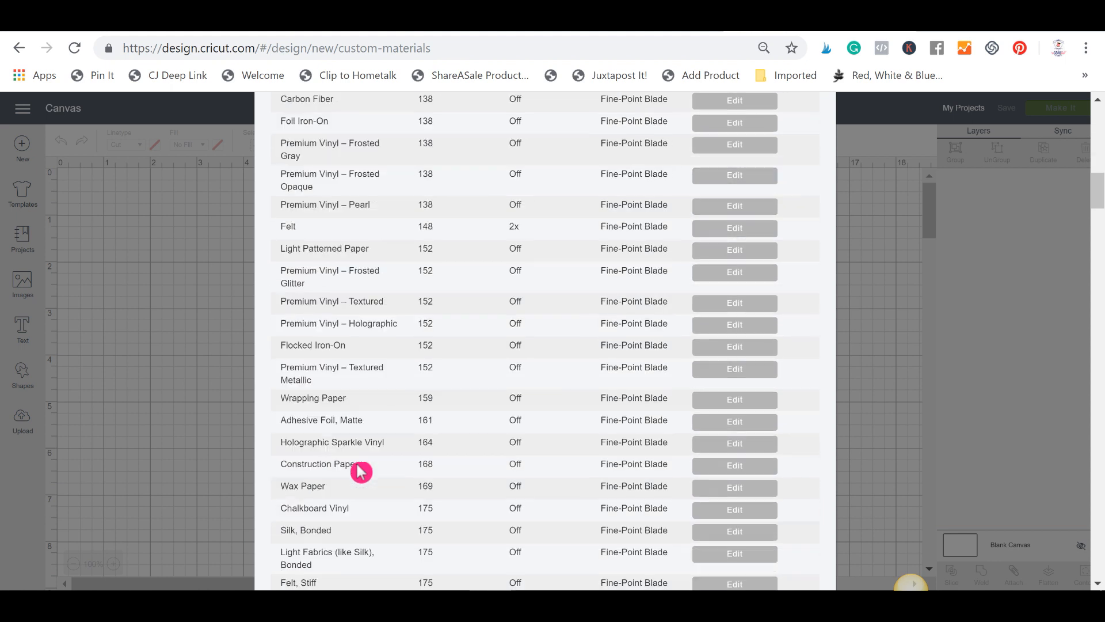
{"action": "scroll", "coordinate": [506, 380], "scroll_direction": "up", "scroll_amount": 10}
{"action": "scroll", "coordinate": [505, 382], "scroll_direction": "up", "scroll_amount": 5}
{"action": "scroll", "coordinate": [308, 281], "scroll_direction": "down", "scroll_amount": 1}
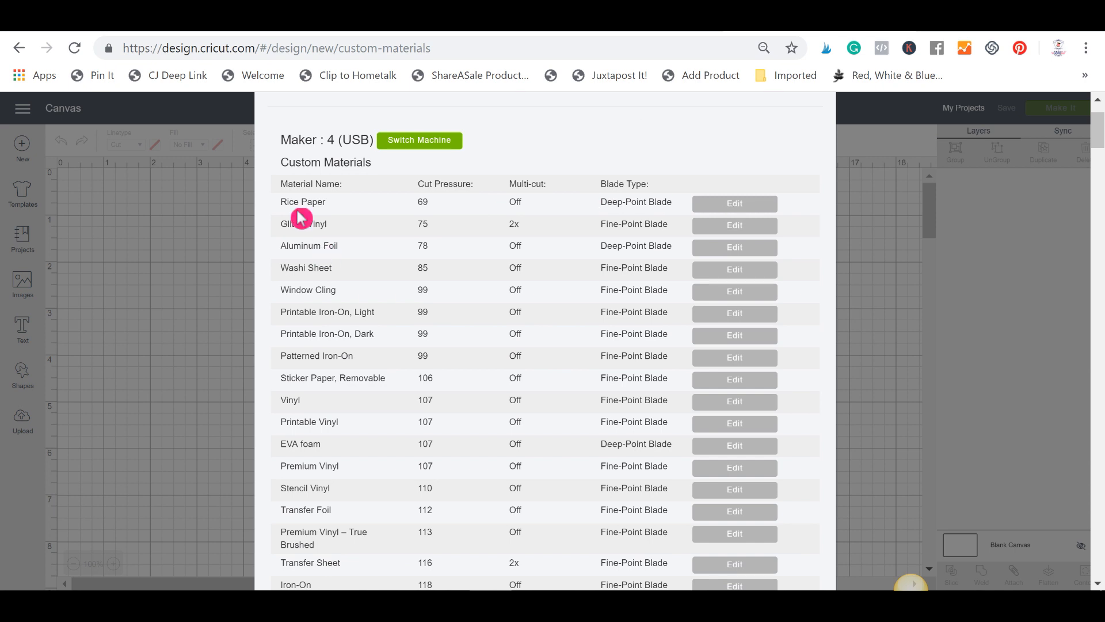
Try out a 2x multi-cut, the Deep-Point blade and different cut pressures for Rice Paper, and discard the changes.
{"action": "left_click", "coordinate": [728, 208]}
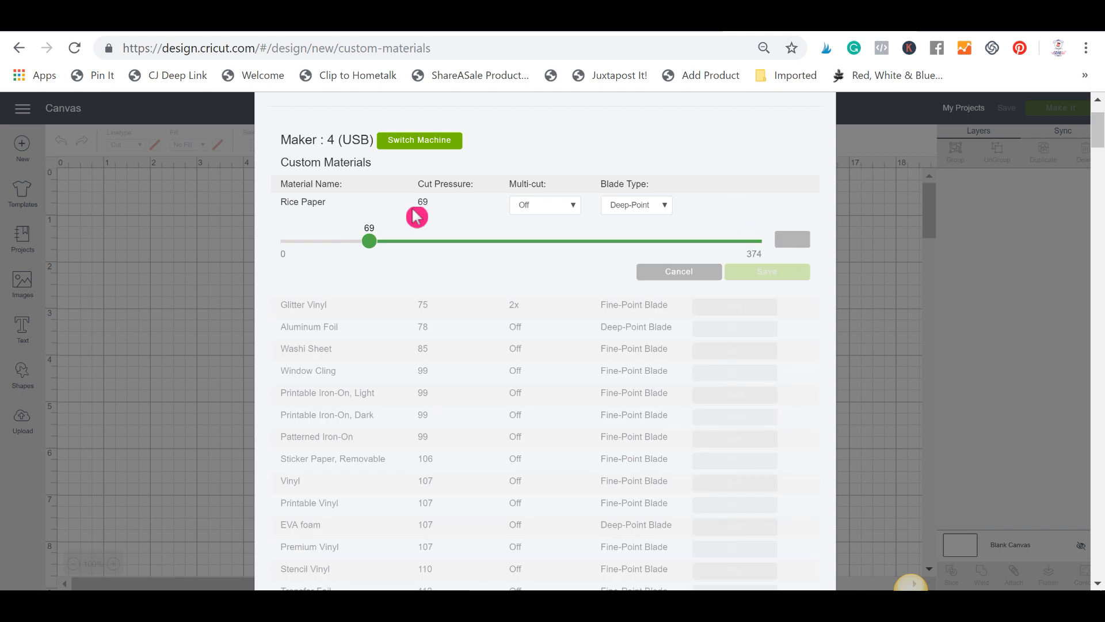
{"action": "left_click", "coordinate": [564, 208]}
{"action": "left_click", "coordinate": [556, 228]}
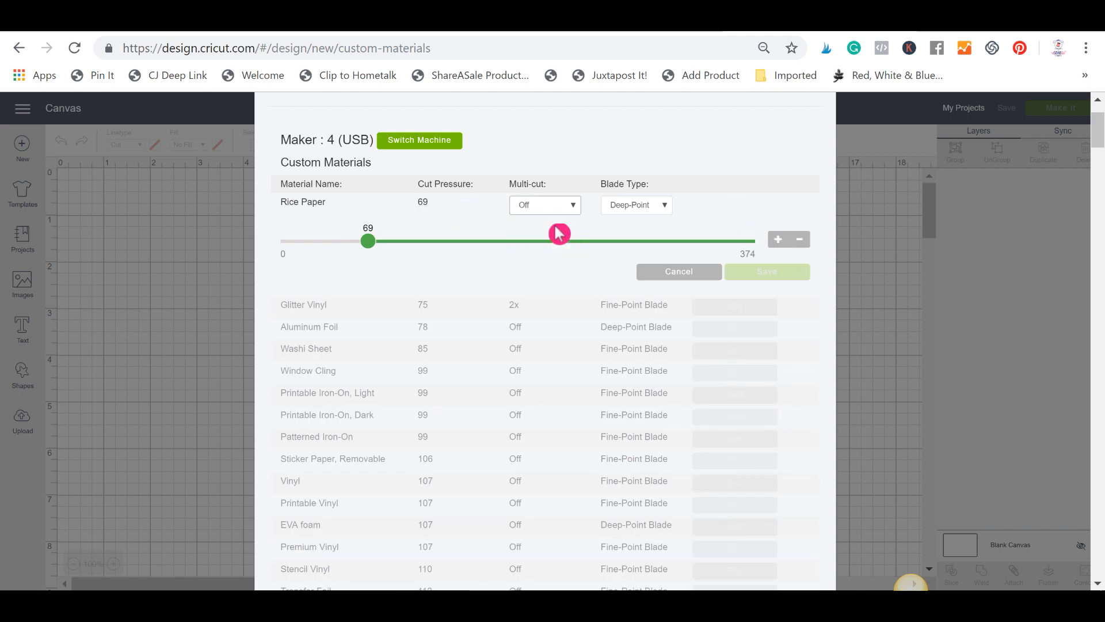
{"action": "left_click", "coordinate": [640, 209]}
{"action": "left_click", "coordinate": [633, 222]}
{"action": "left_click", "coordinate": [506, 247]}
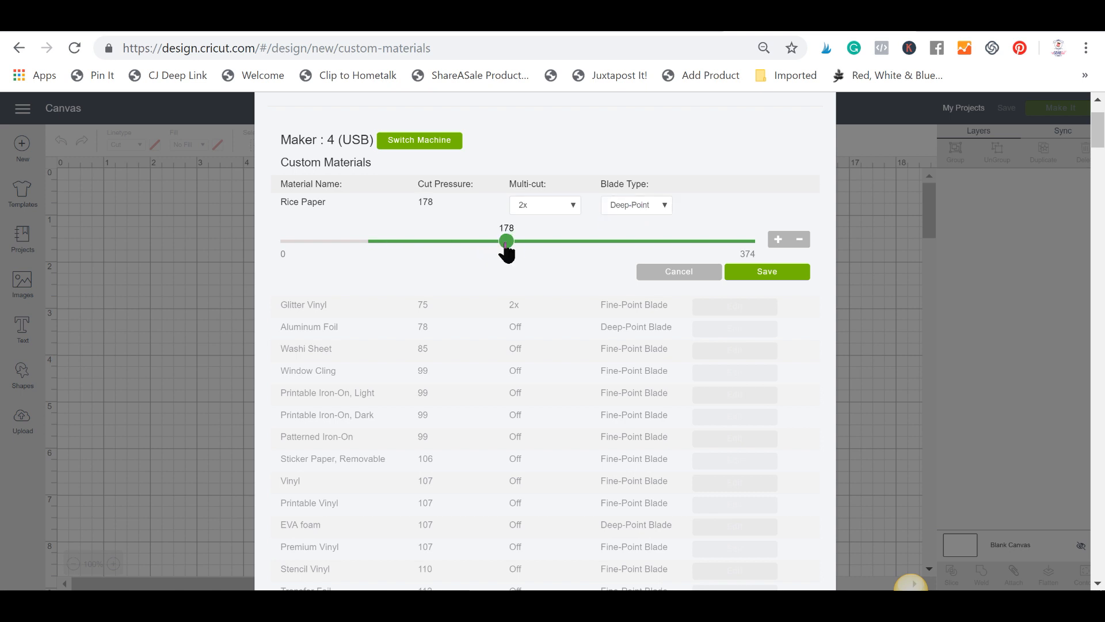
{"action": "left_click_drag", "start_coordinate": [507, 244], "coordinate": [574, 247]}
{"action": "left_click", "coordinate": [712, 242]}
{"action": "left_click_drag", "start_coordinate": [713, 241], "coordinate": [369, 246]}
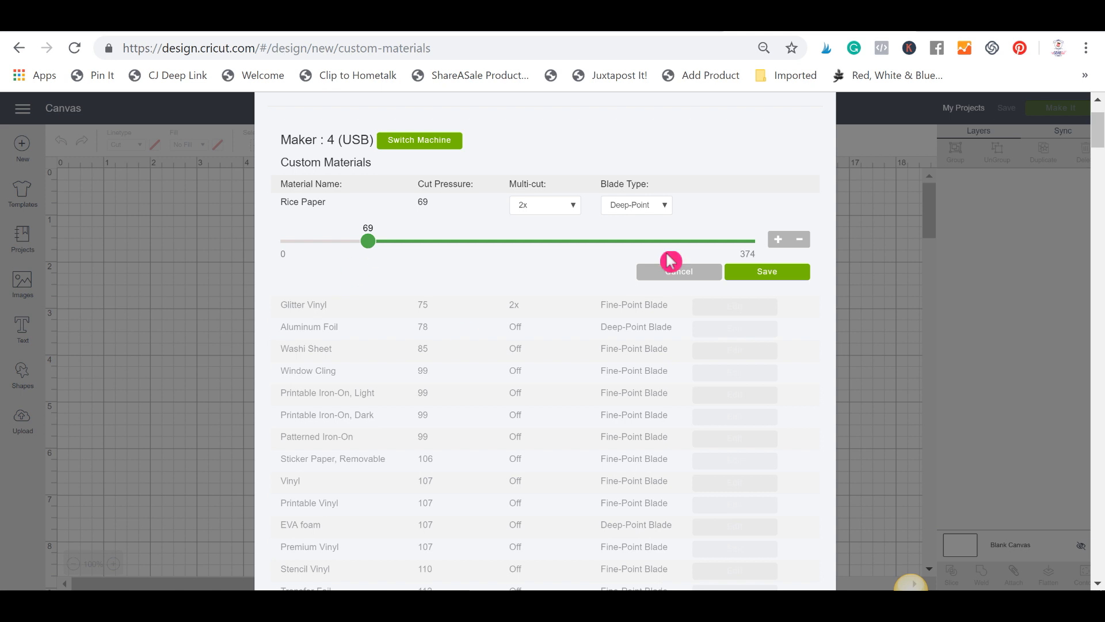
{"action": "left_click", "coordinate": [681, 274]}
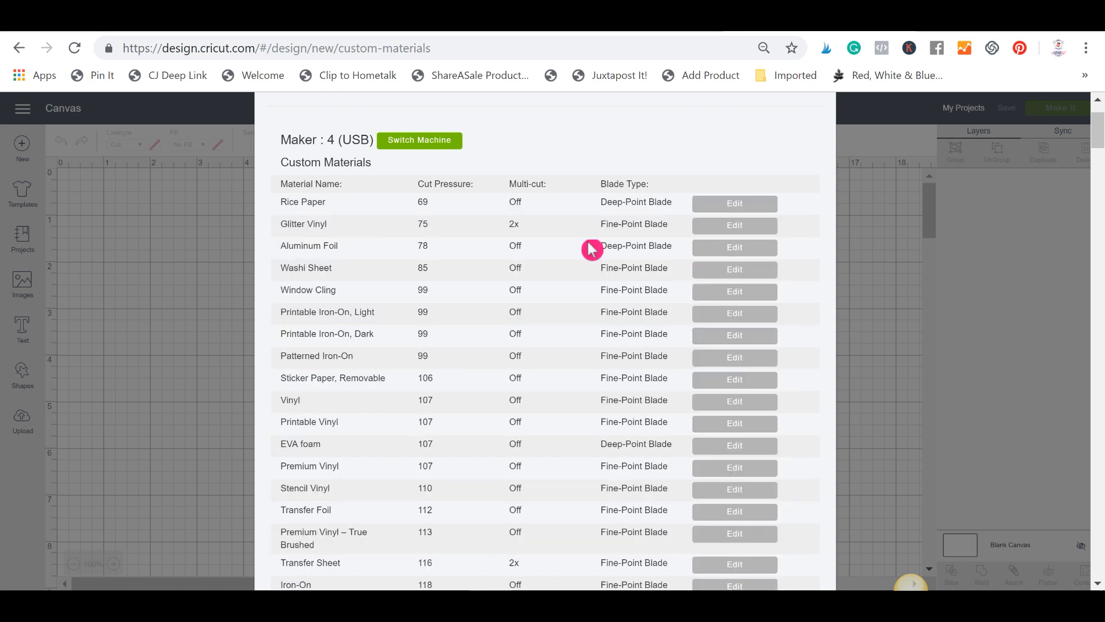
Add a new custom material named "250 gsm" at the end of the materials list and save its name.
{"action": "scroll", "coordinate": [281, 350], "scroll_direction": "down", "scroll_amount": 15}
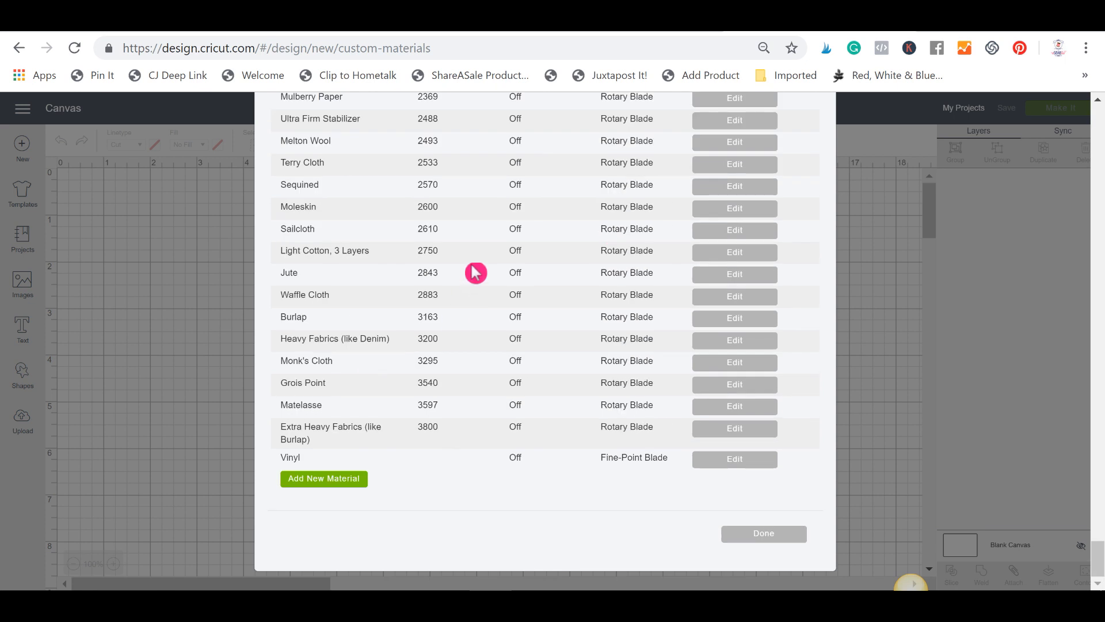
{"action": "left_click", "coordinate": [323, 488]}
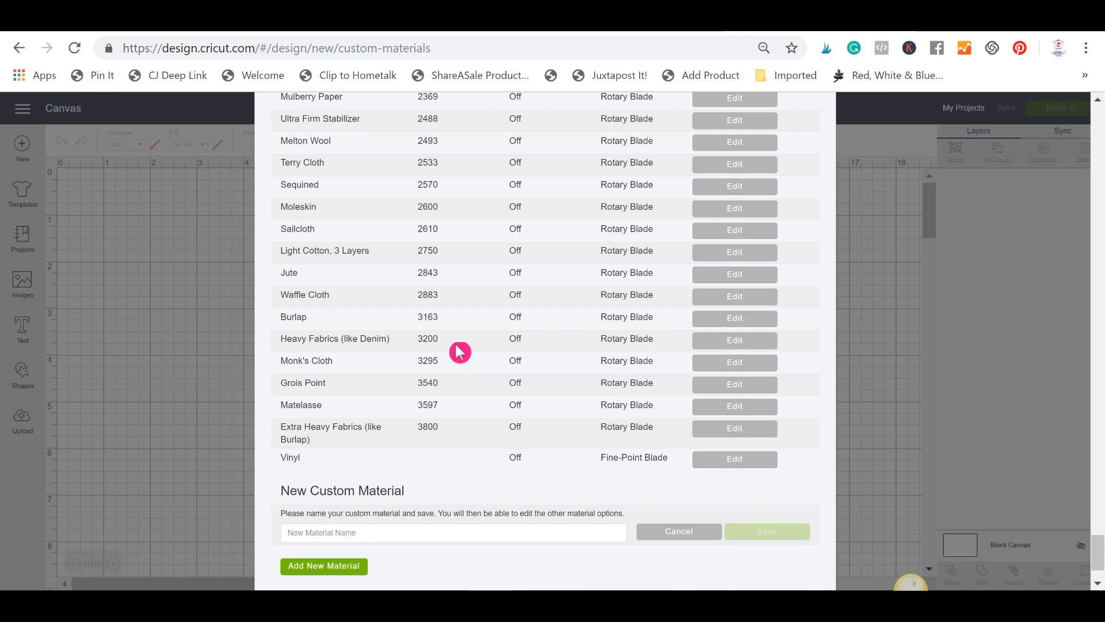
{"action": "scroll", "coordinate": [461, 341], "scroll_direction": "down", "scroll_amount": 2}
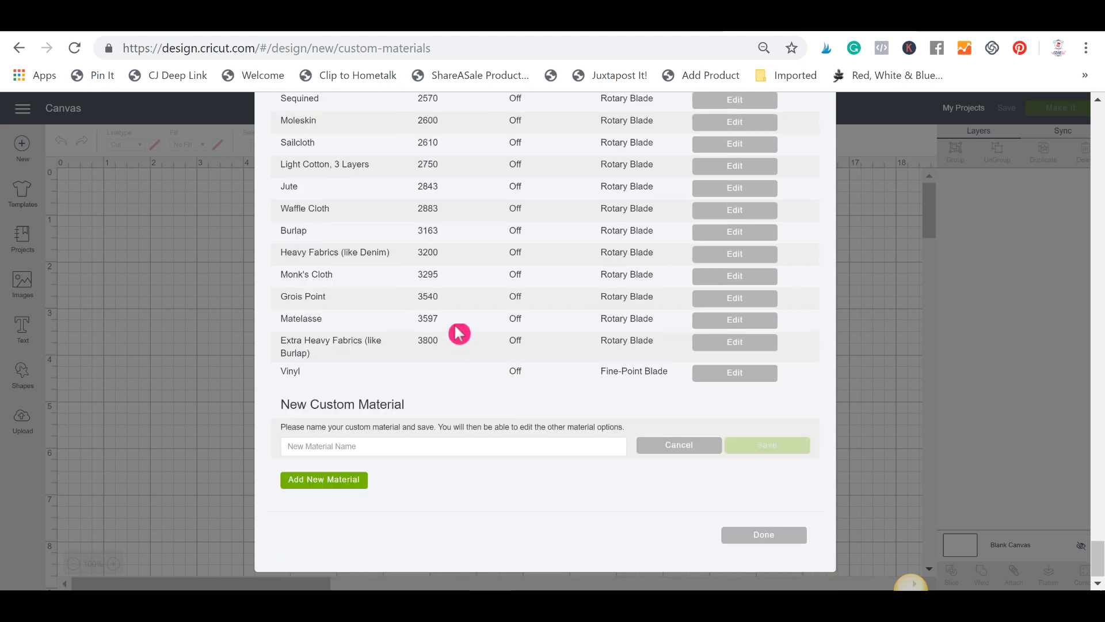
{"action": "left_click", "coordinate": [406, 446]}
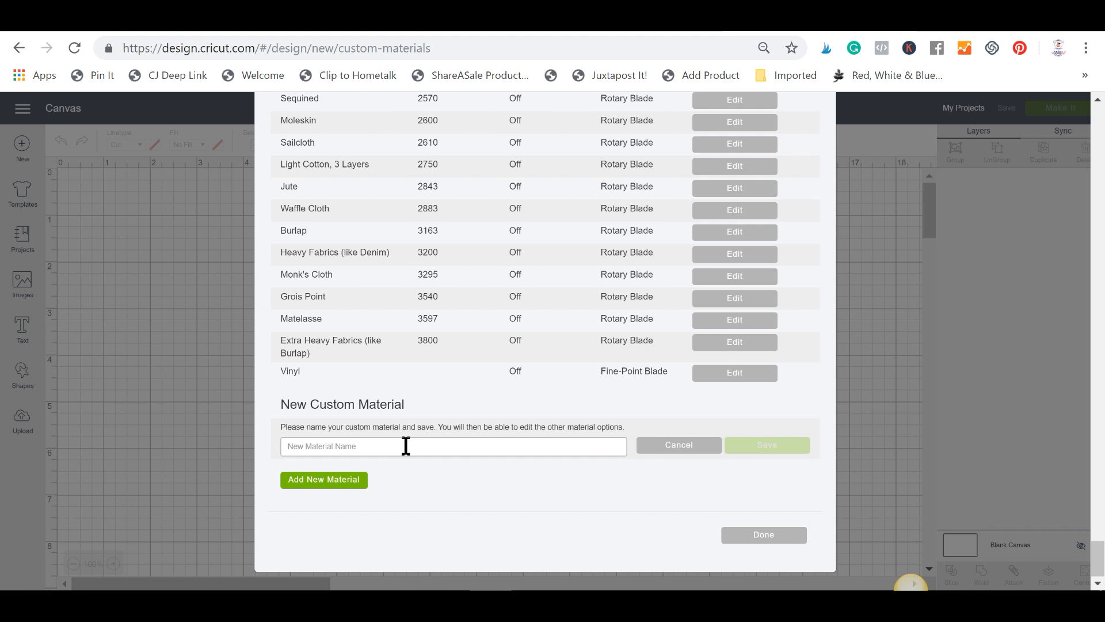
{"action": "type", "text": "250 gsm"}
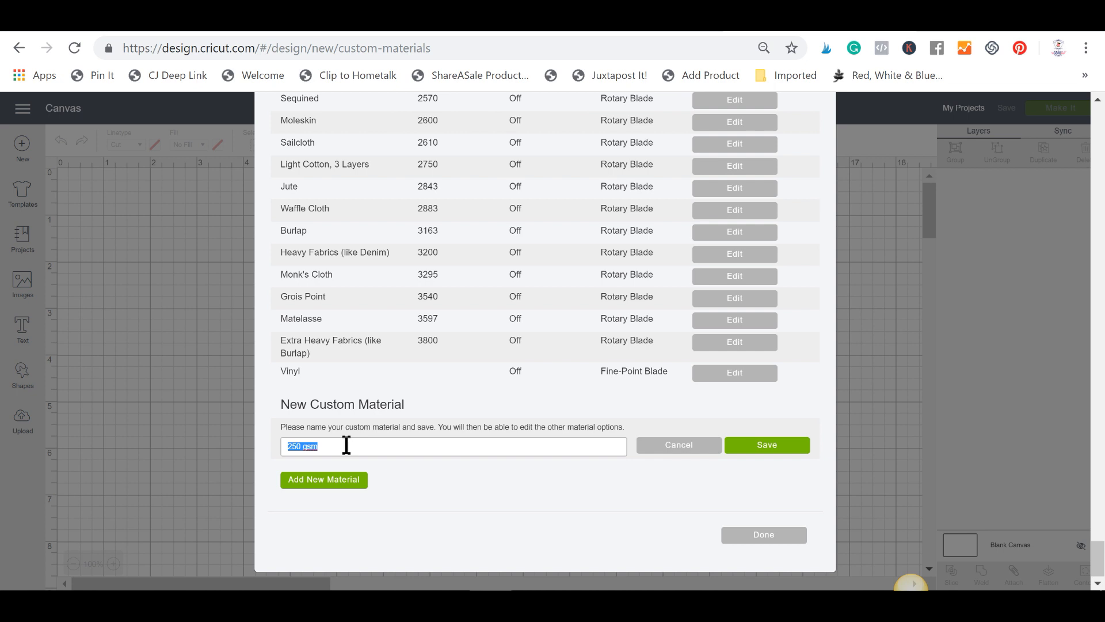
{"action": "left_click", "coordinate": [766, 449]}
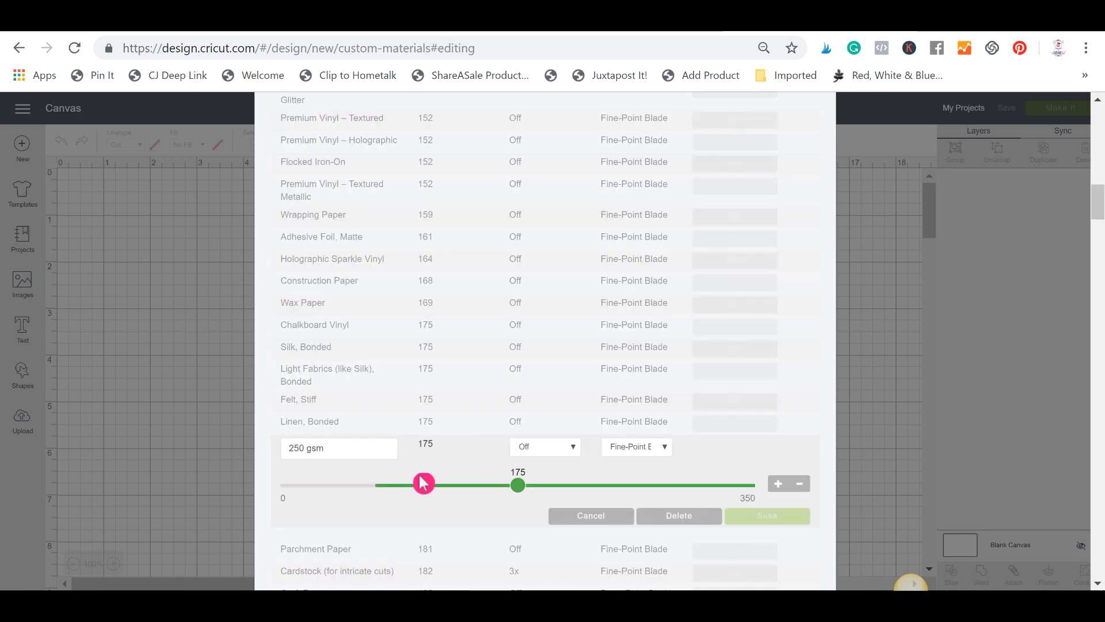
Set the 250 gsm material to cut pressure 306, multi-cut 2x and Fine-Point Blade, and save it.
{"action": "scroll", "coordinate": [703, 457], "scroll_direction": "down", "scroll_amount": 2}
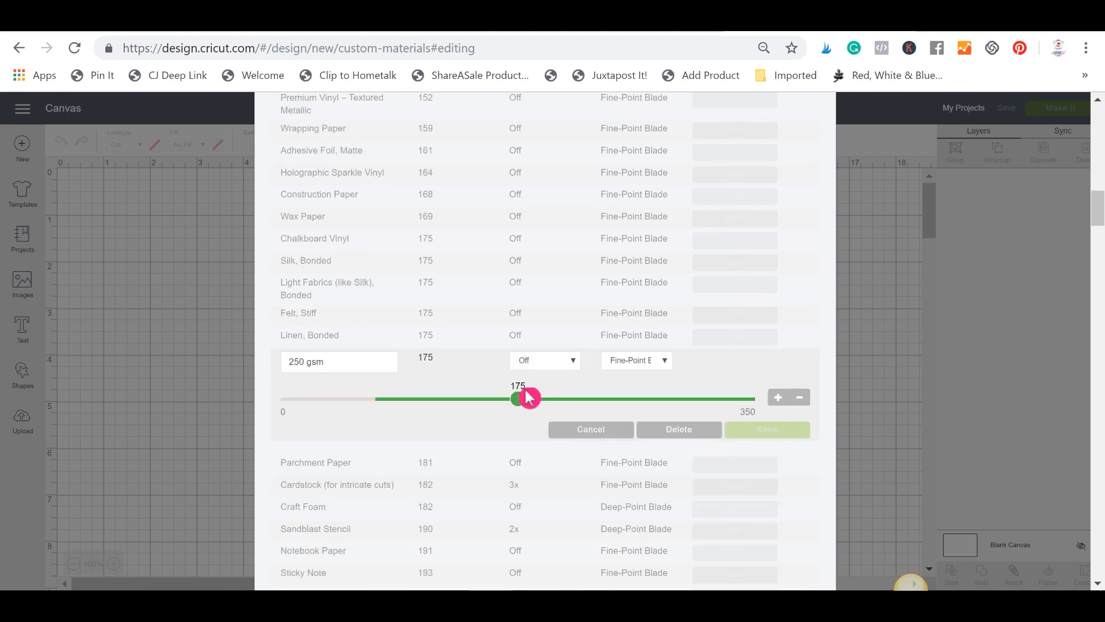
{"action": "left_click_drag", "start_coordinate": [517, 406], "coordinate": [702, 408]}
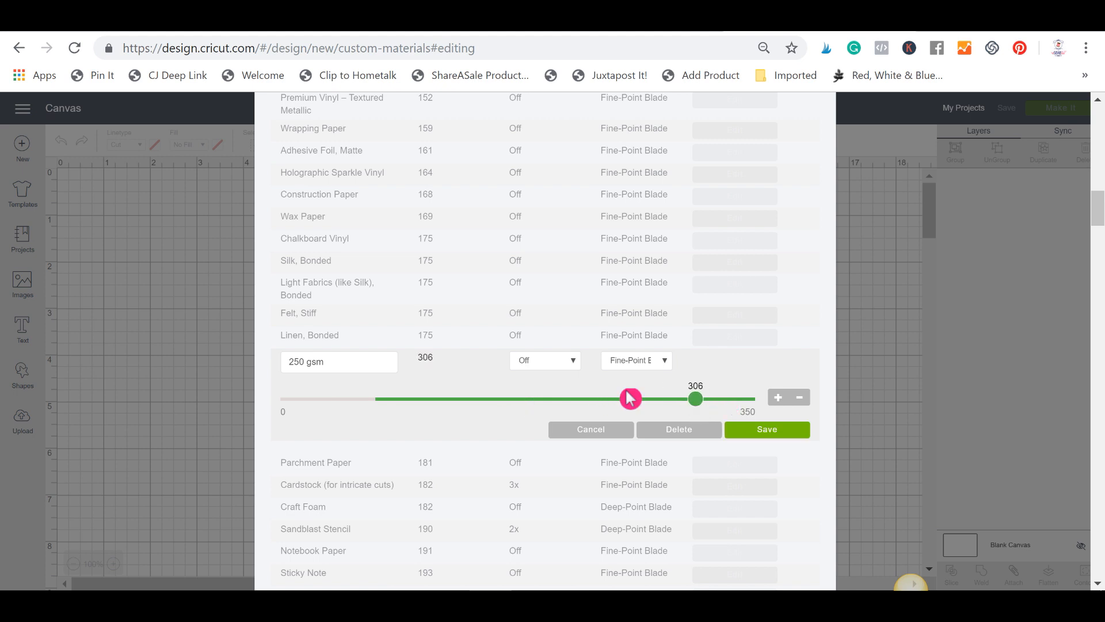
{"action": "left_click", "coordinate": [548, 364]}
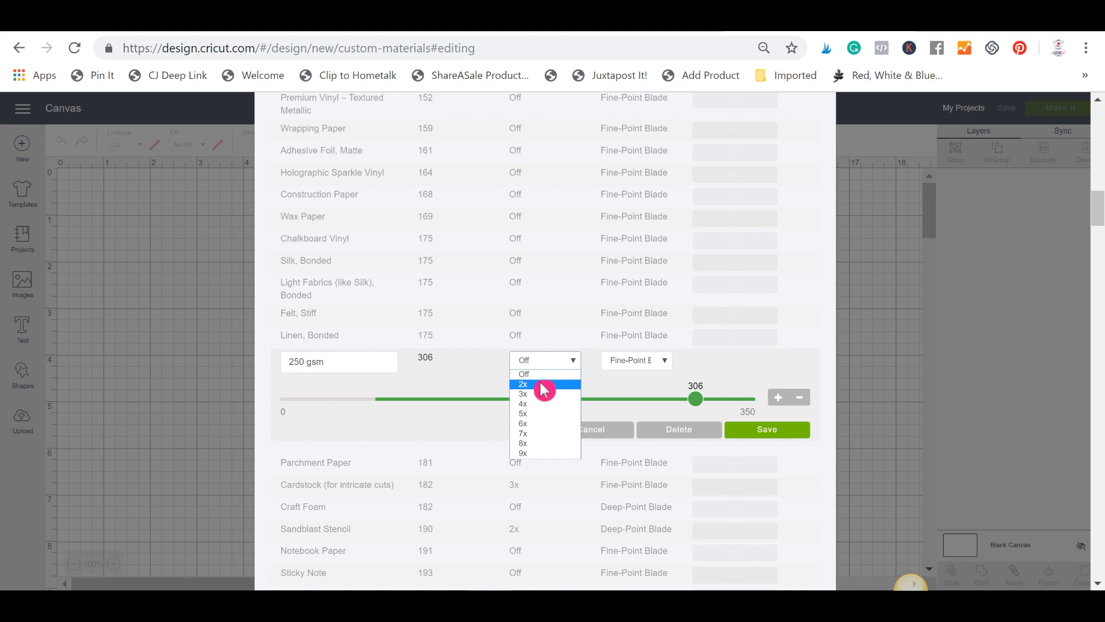
{"action": "left_click", "coordinate": [543, 385]}
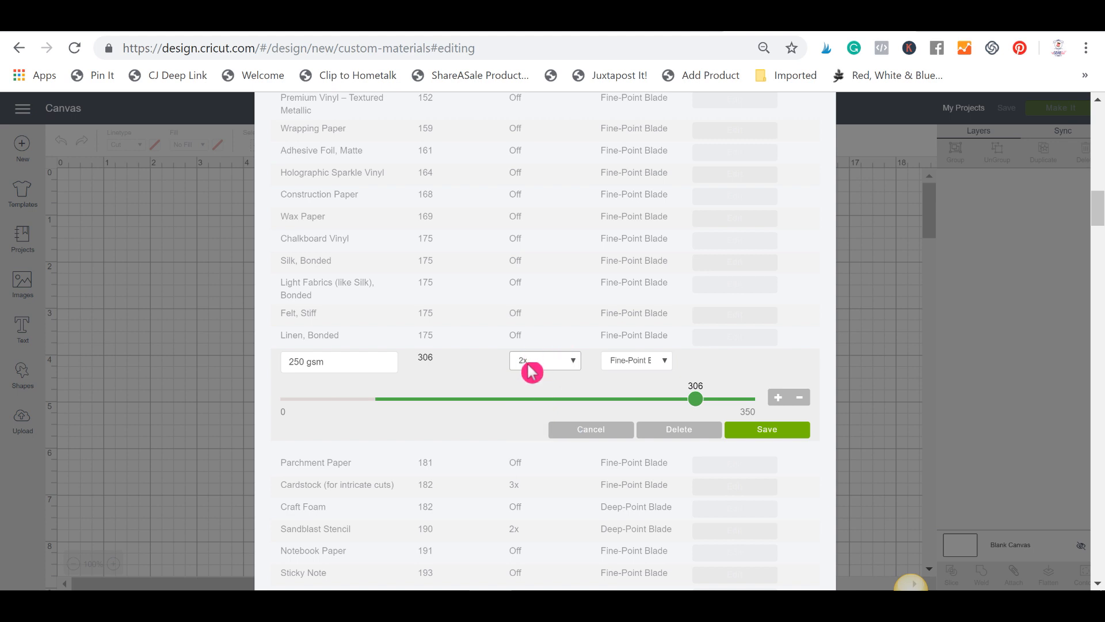
{"action": "left_click", "coordinate": [627, 362]}
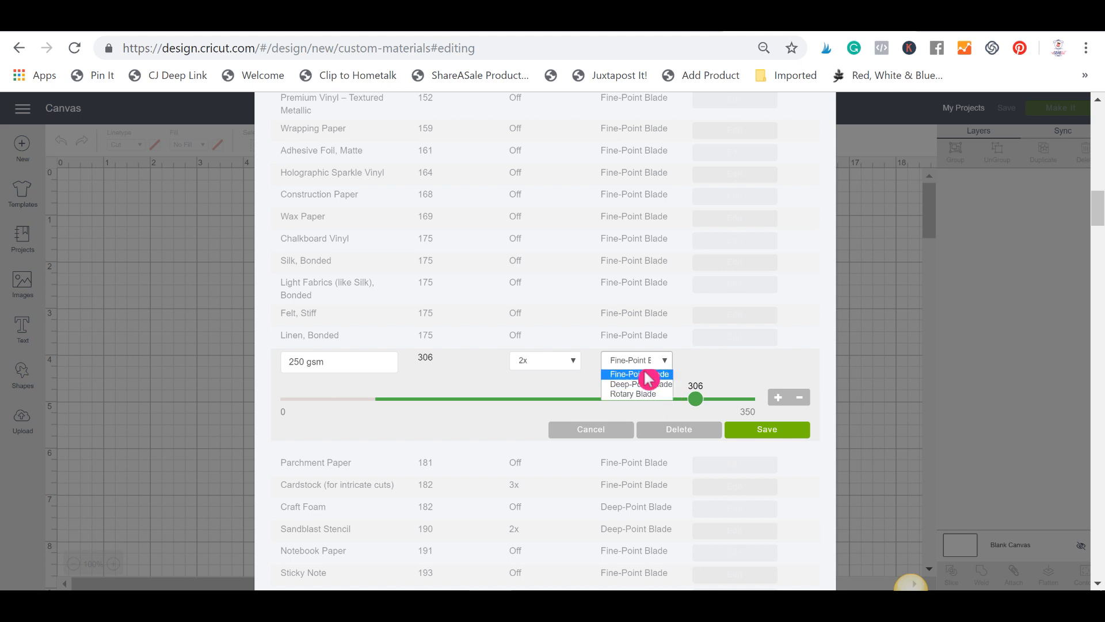
{"action": "left_click", "coordinate": [644, 374]}
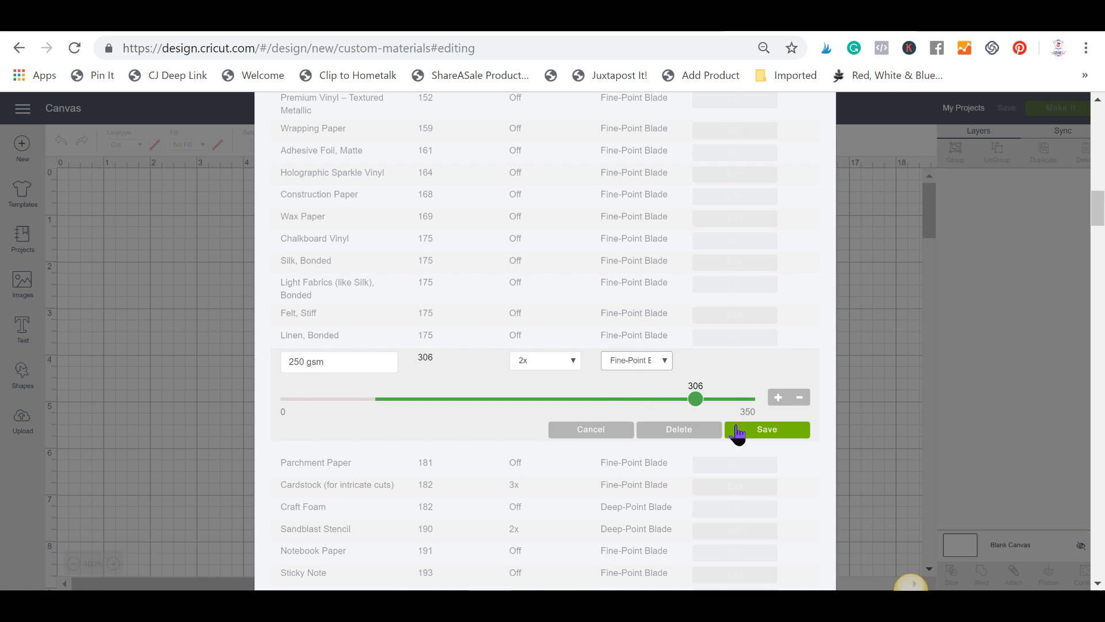
{"action": "left_click", "coordinate": [769, 436]}
Search the materials list for "250 gsm" and review the saved settings in its row.
{"action": "scroll", "coordinate": [567, 320], "scroll_direction": "up", "scroll_amount": 5}
{"action": "scroll", "coordinate": [547, 369], "scroll_direction": "up", "scroll_amount": 5}
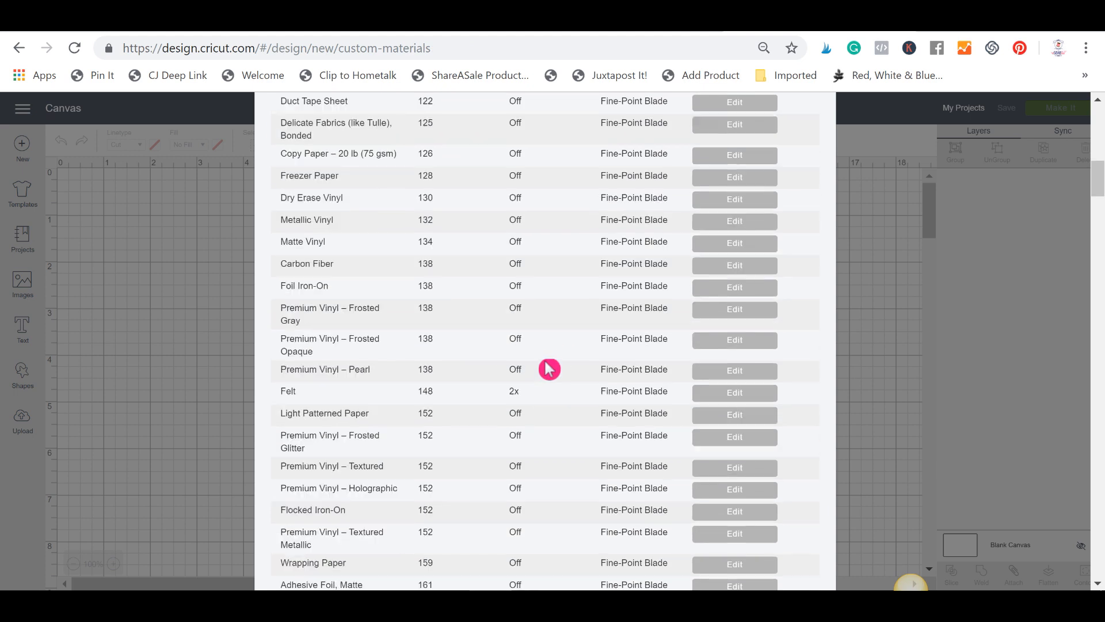
{"action": "scroll", "coordinate": [548, 367], "scroll_direction": "up", "scroll_amount": 6}
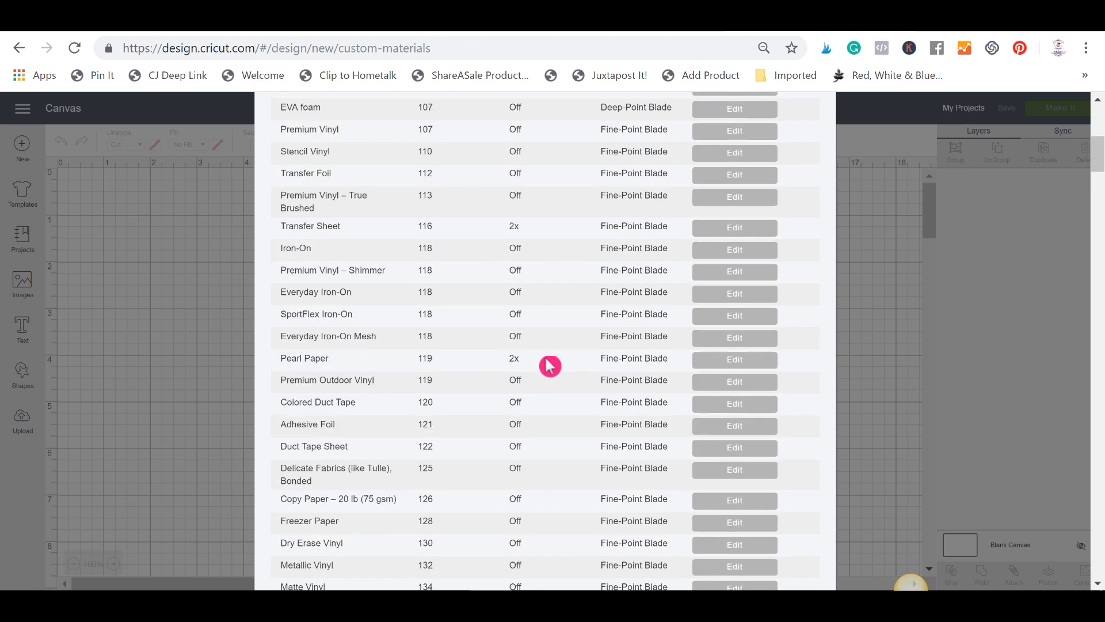
{"action": "scroll", "coordinate": [550, 366], "scroll_direction": "up", "scroll_amount": 2}
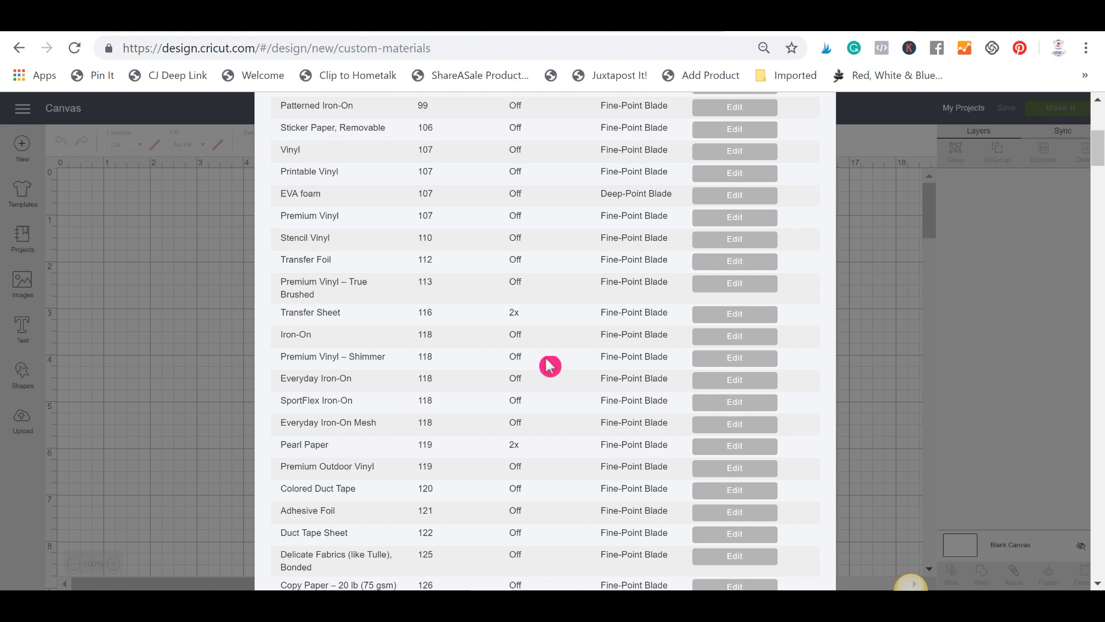
{"action": "key", "text": "ctrl+f"}
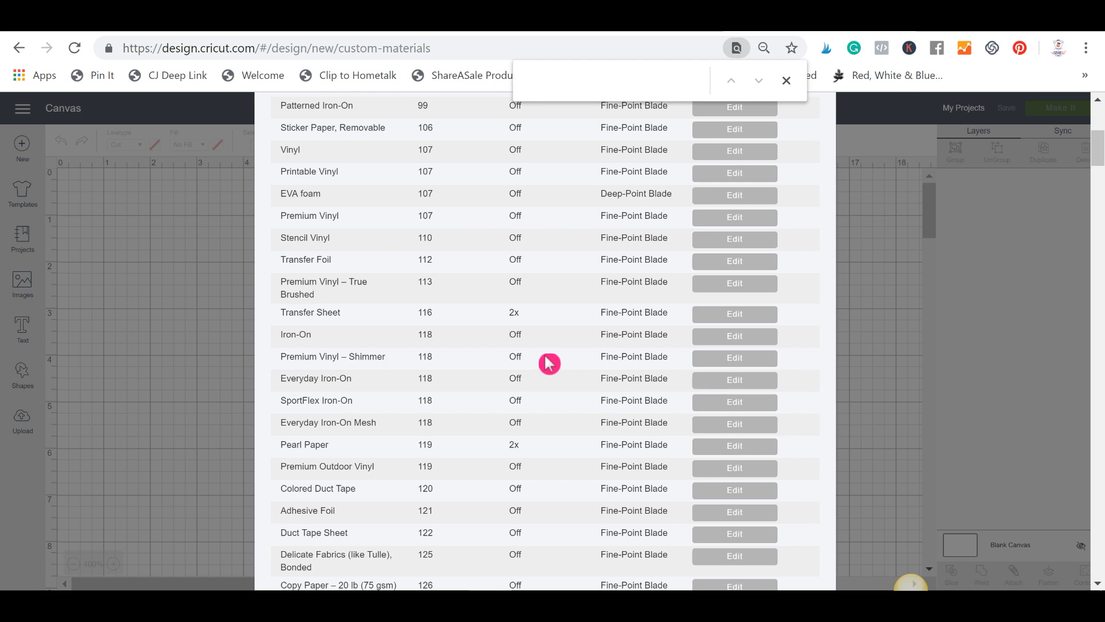
{"action": "type", "text": "250"}
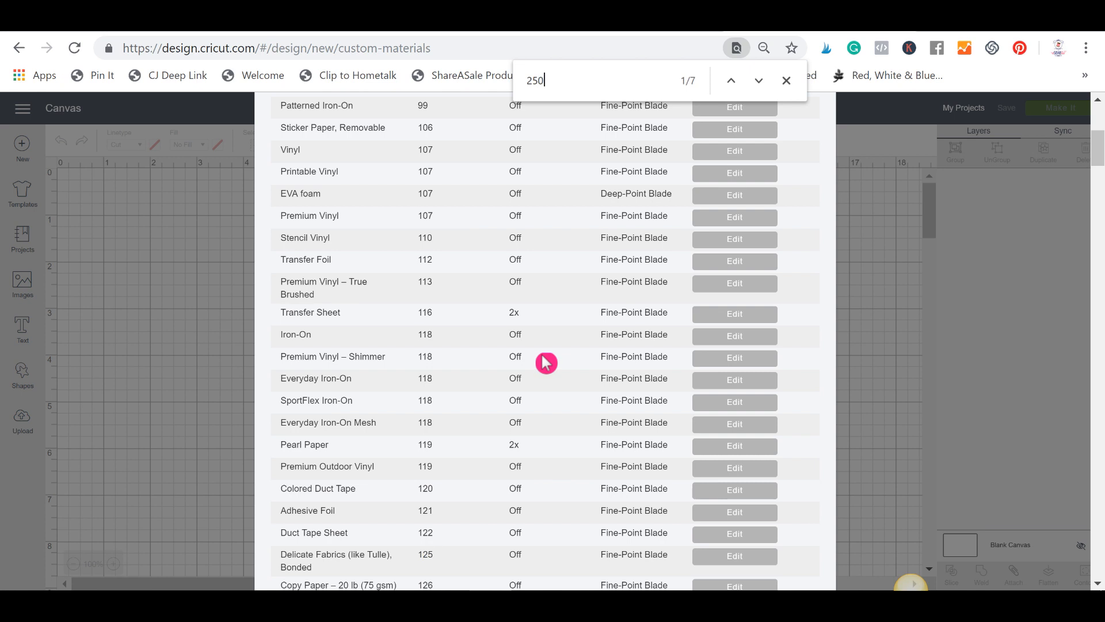
{"action": "type", "text": " gsm"}
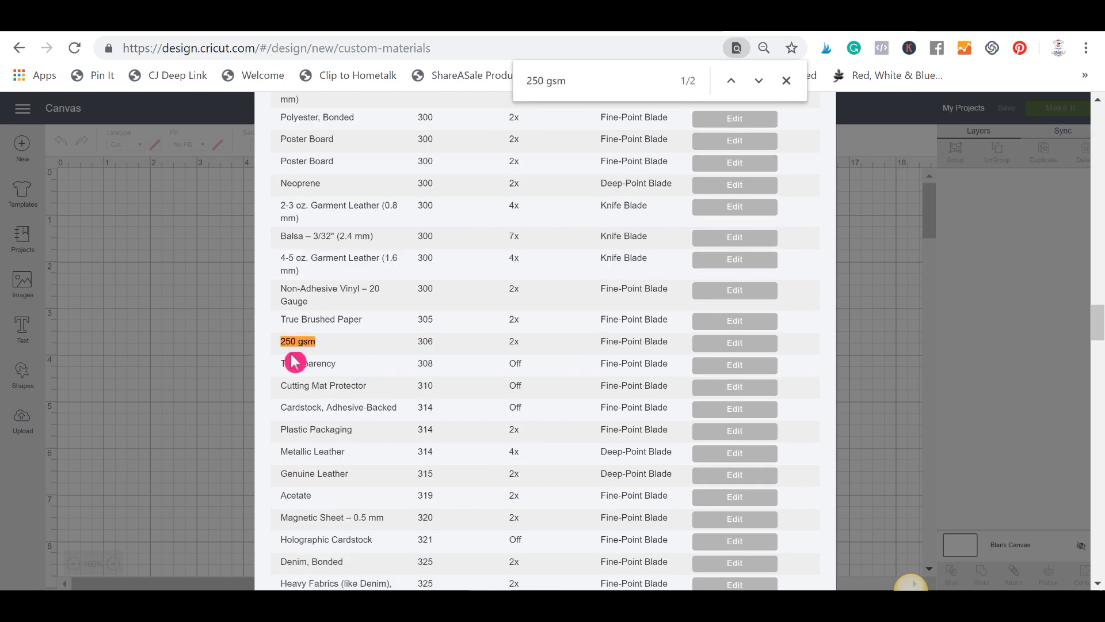
{"action": "left_click_drag", "start_coordinate": [284, 344], "coordinate": [540, 356]}
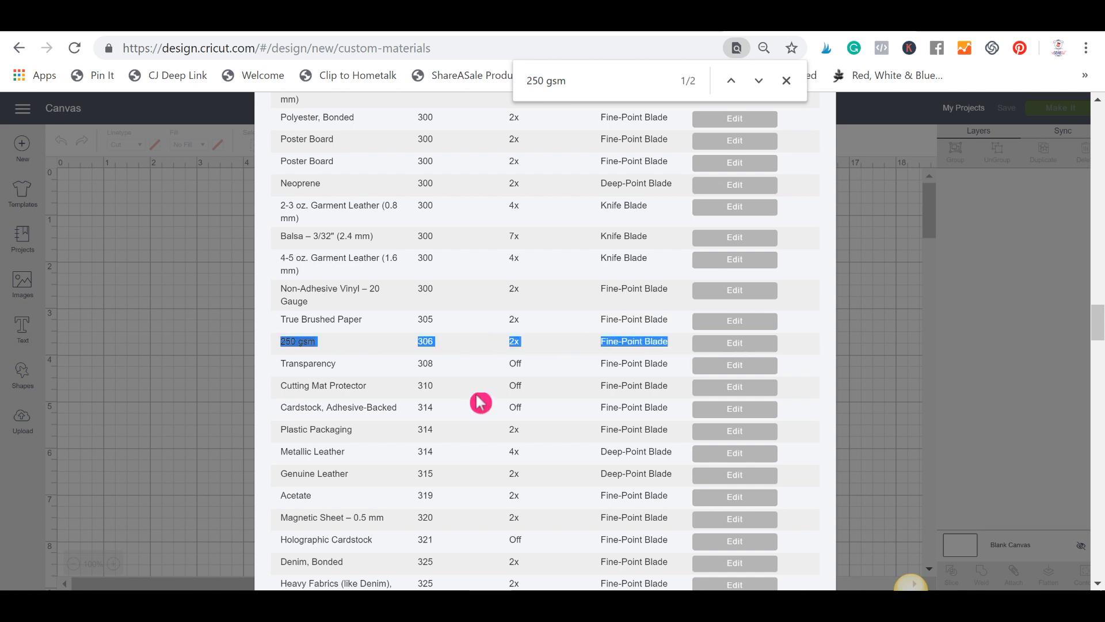
{"action": "left_click", "coordinate": [789, 81]}
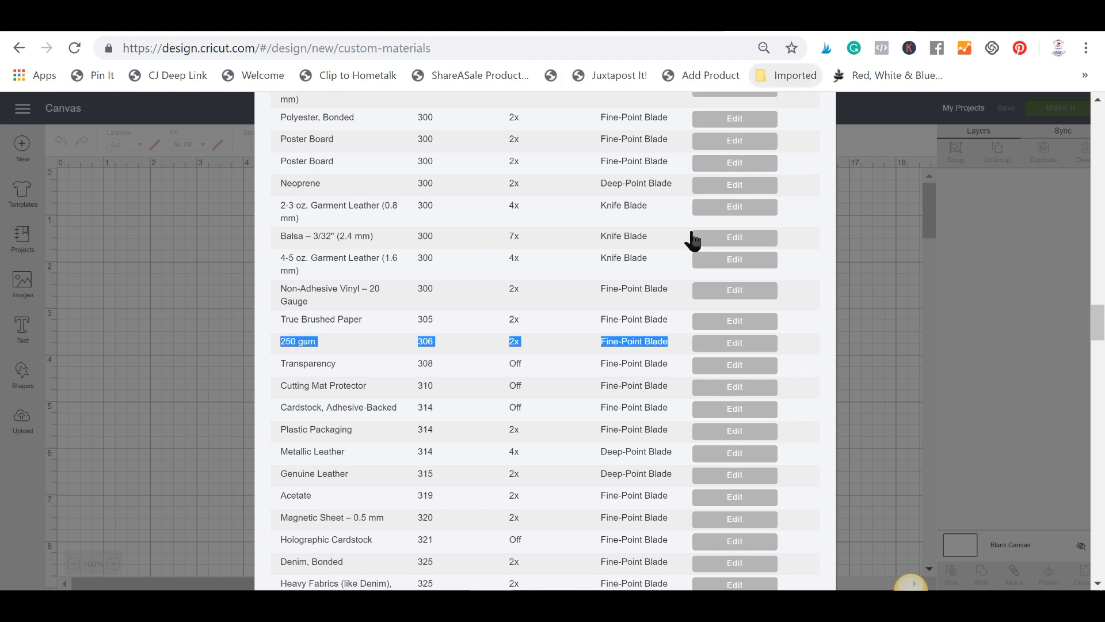
Close the custom materials list and check the Maker machine for a firmware update.
{"action": "scroll", "coordinate": [766, 262], "scroll_direction": "up", "scroll_amount": 3}
{"action": "scroll", "coordinate": [765, 260], "scroll_direction": "up", "scroll_amount": 12}
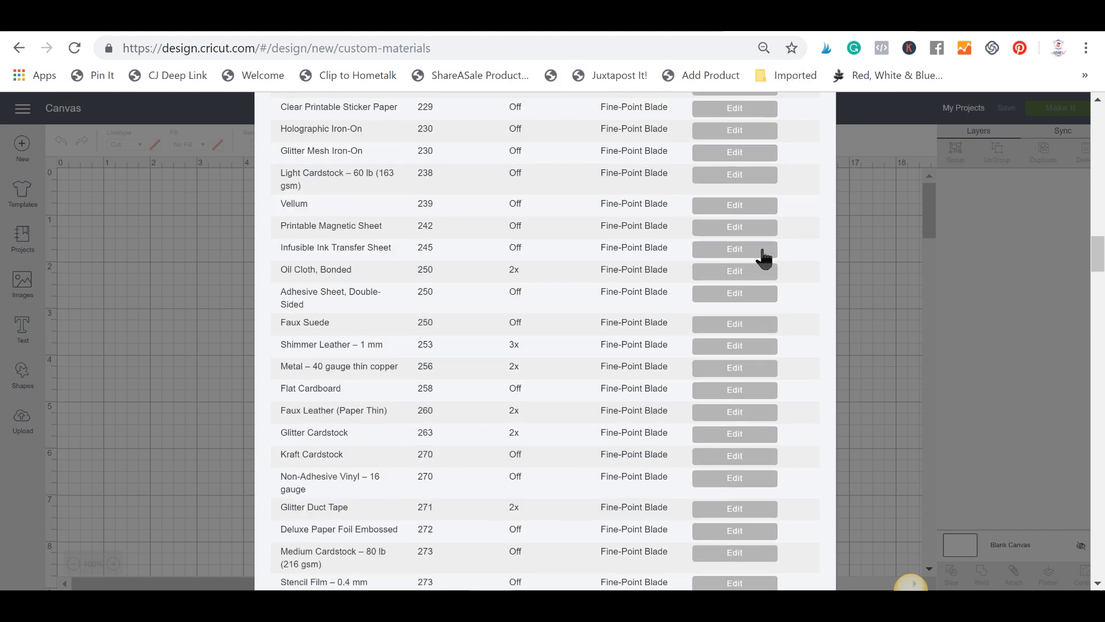
{"action": "scroll", "coordinate": [764, 260], "scroll_direction": "up", "scroll_amount": 15}
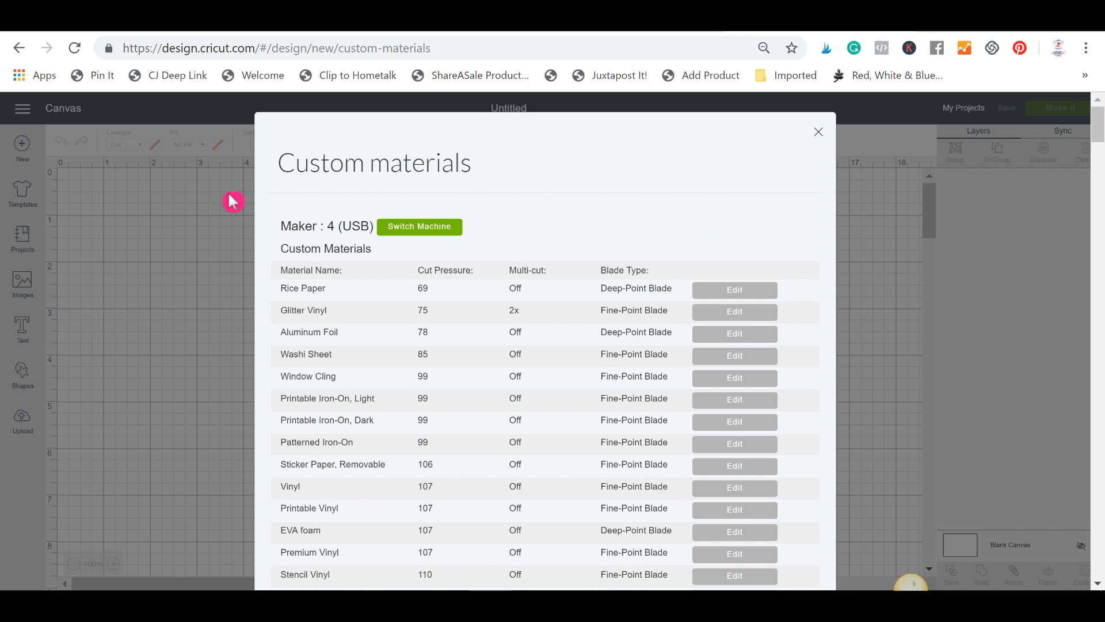
{"action": "left_click", "coordinate": [819, 132]}
{"action": "left_click", "coordinate": [23, 108]}
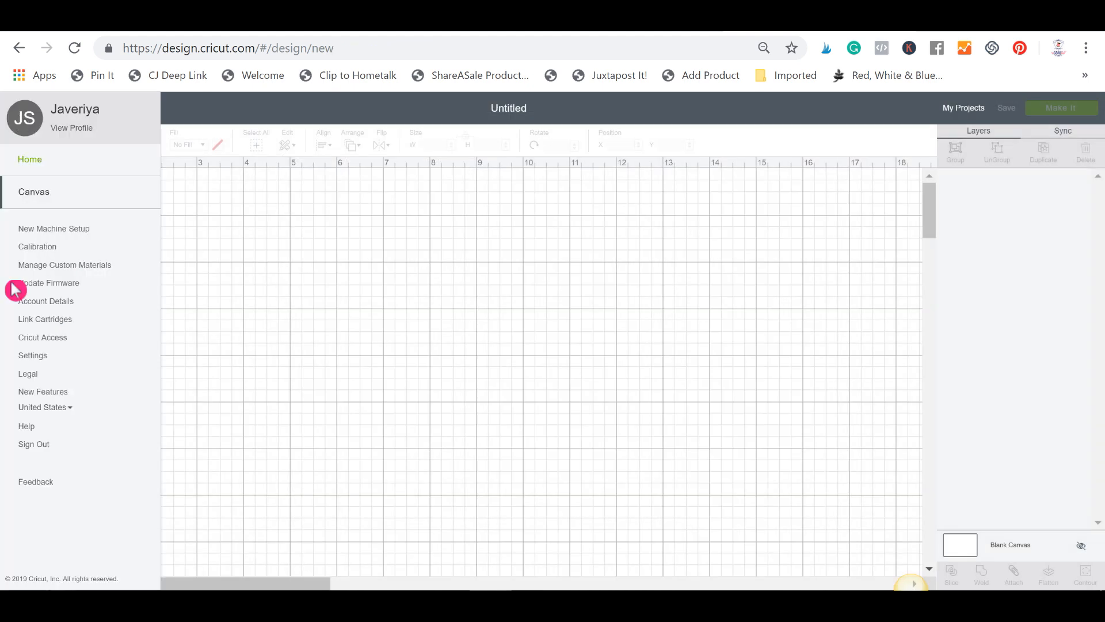
{"action": "left_click", "coordinate": [63, 284]}
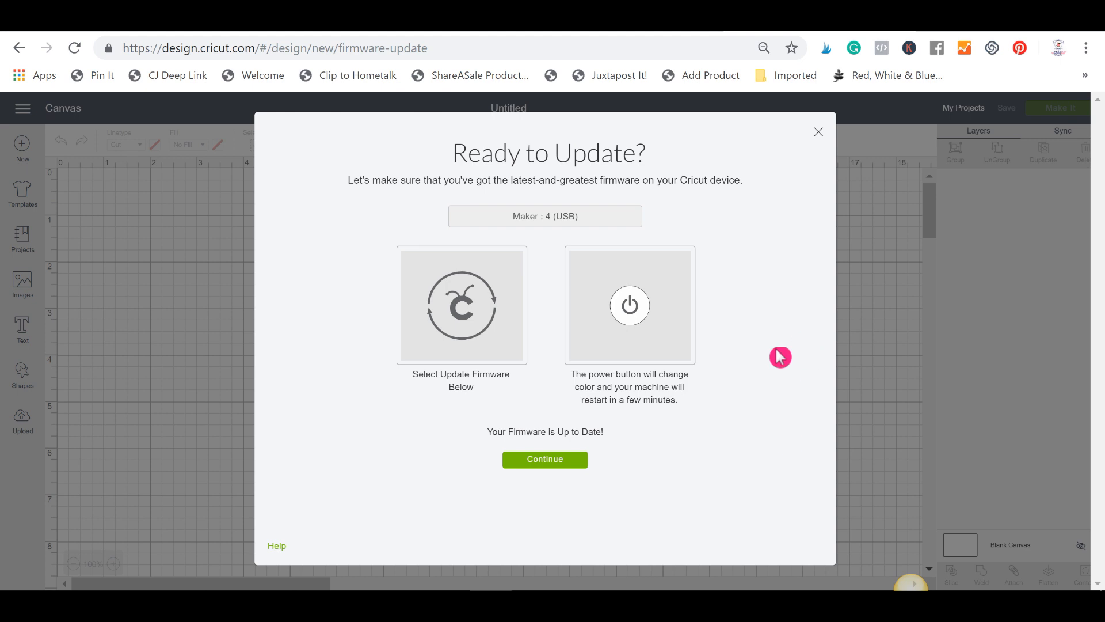
Close the firmware check and review the Link Cartridges and Cricut Access windows.
{"action": "left_click", "coordinate": [818, 133]}
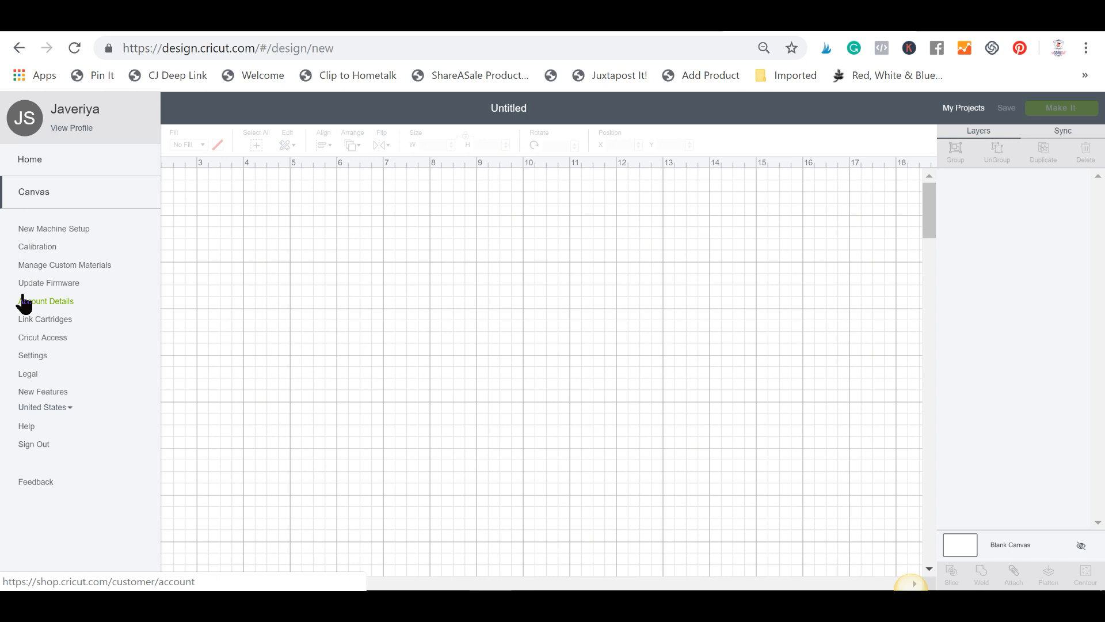
{"action": "left_click", "coordinate": [62, 325]}
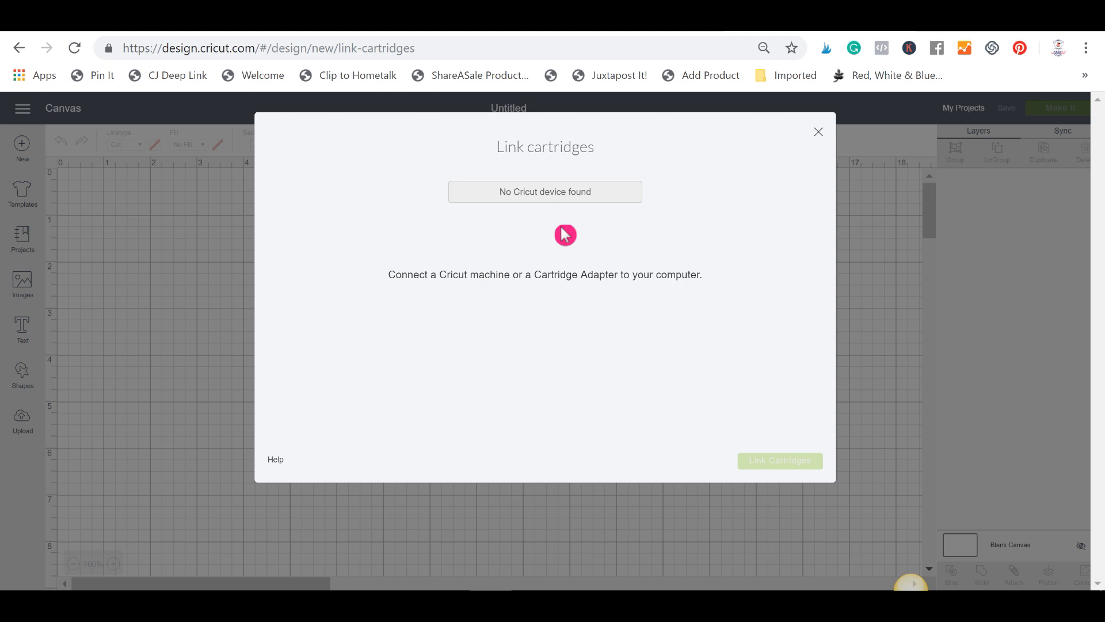
{"action": "left_click", "coordinate": [819, 133]}
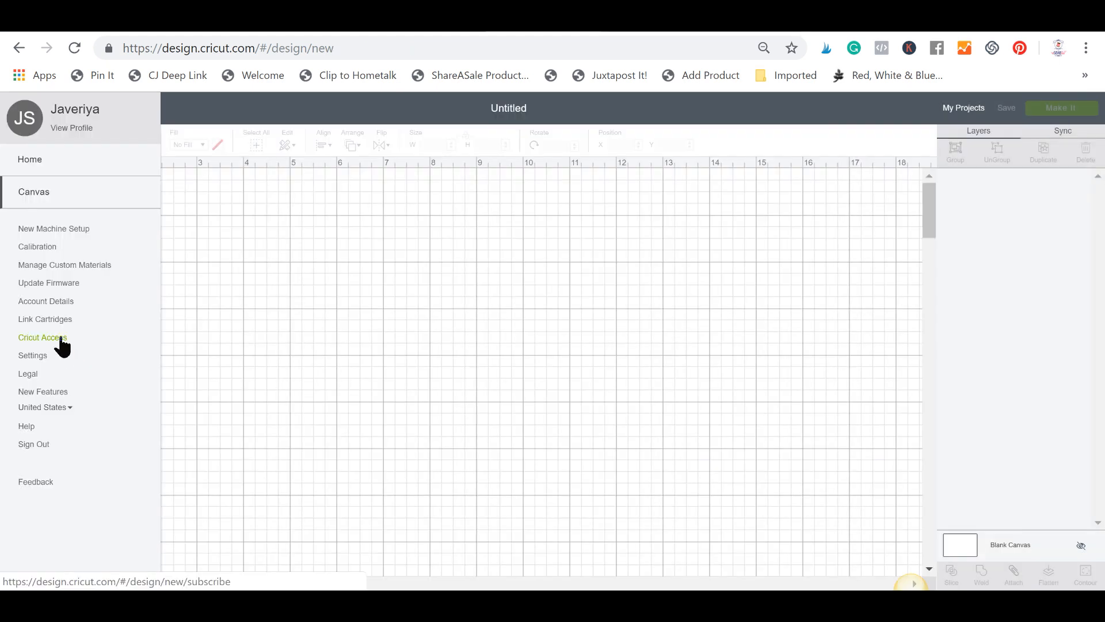
{"action": "left_click", "coordinate": [61, 339]}
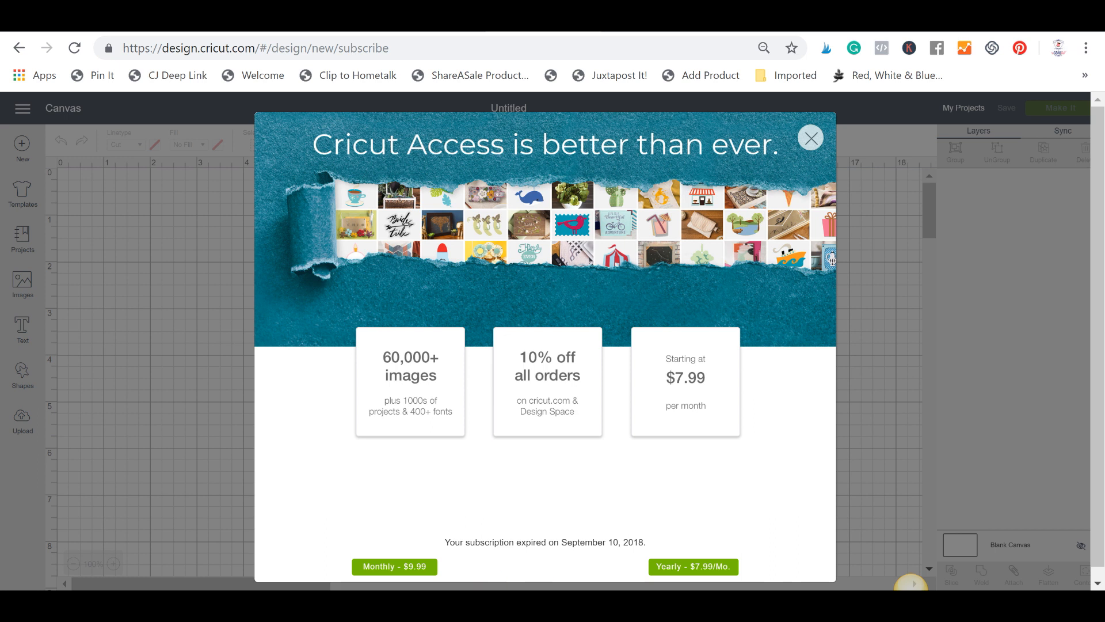
{"action": "left_click", "coordinate": [810, 138]}
Try the Partial Grid and No Grid canvas settings and switch back to Full Grid.
{"action": "left_click", "coordinate": [23, 109]}
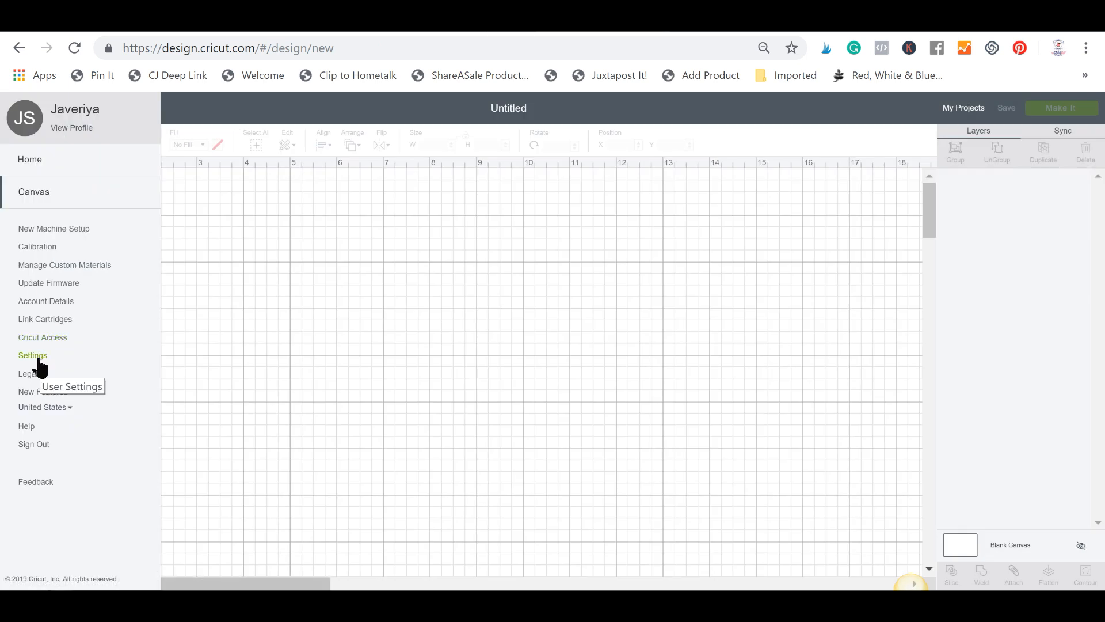
{"action": "left_click", "coordinate": [32, 357]}
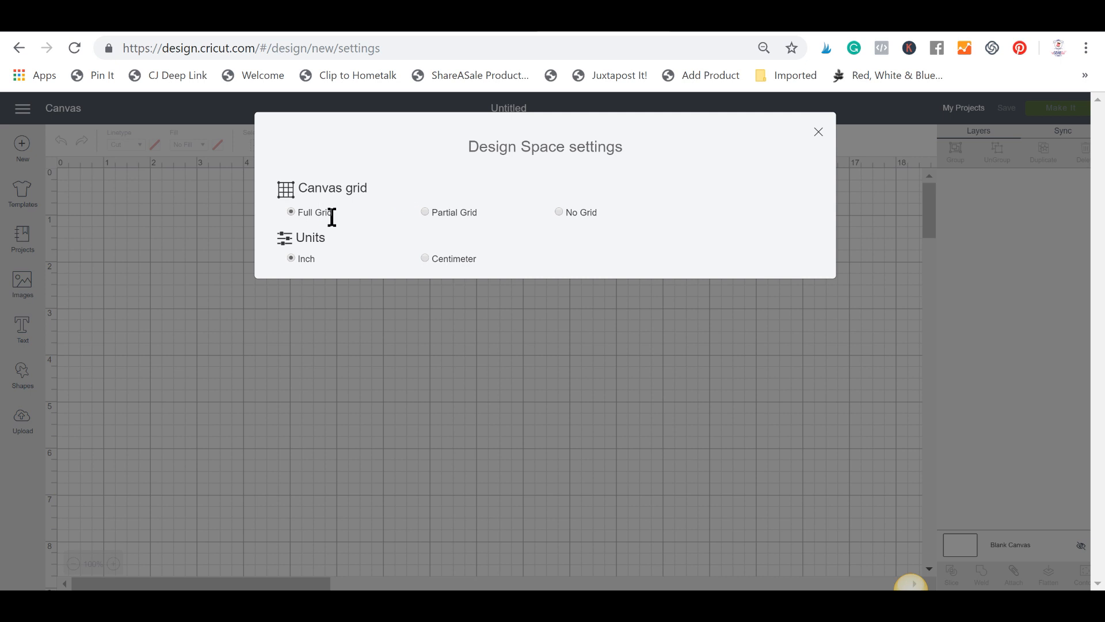
{"action": "left_click", "coordinate": [429, 216]}
{"action": "left_click", "coordinate": [561, 216]}
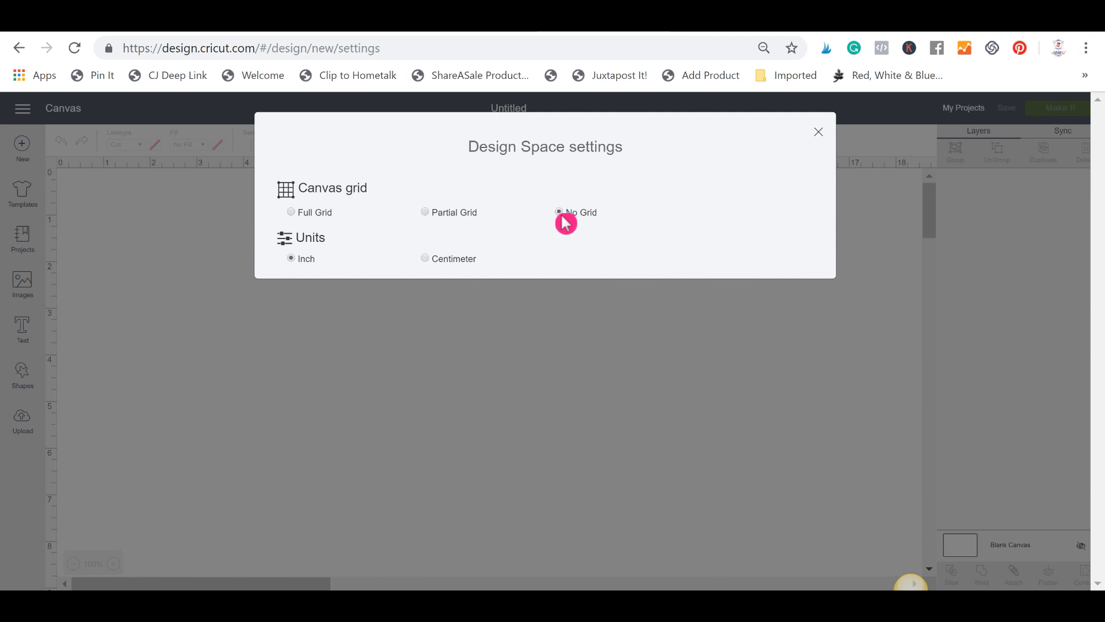
{"action": "left_click", "coordinate": [293, 213]}
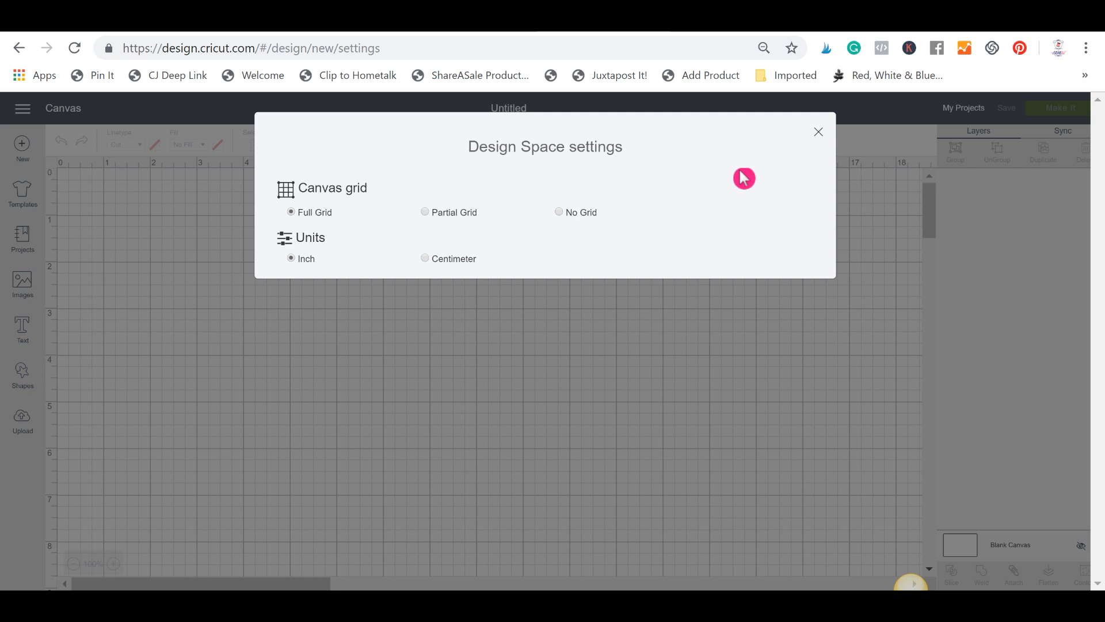
{"action": "left_click", "coordinate": [819, 134]}
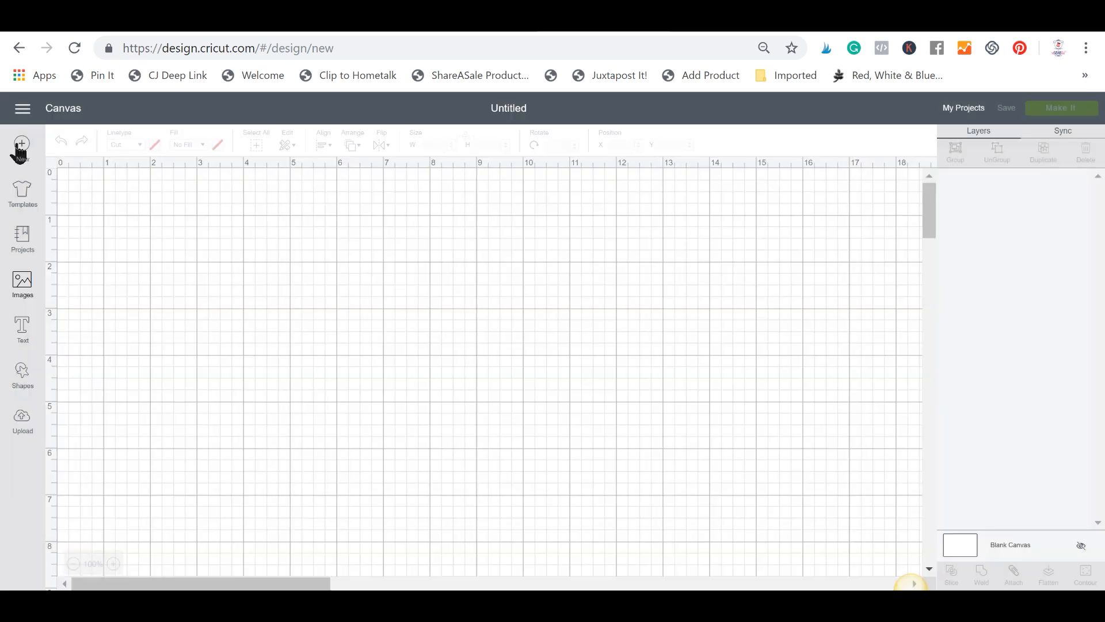
Check the Legal and New Features entries of the main menu and start the guided orientation tour.
{"action": "left_click", "coordinate": [22, 111]}
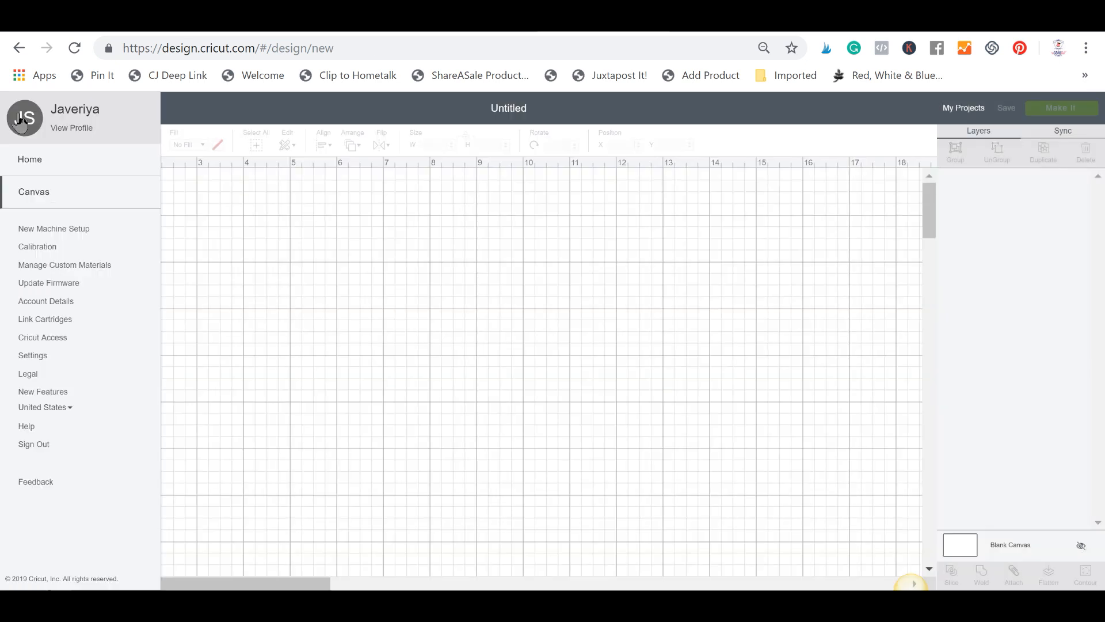
{"action": "left_click", "coordinate": [27, 374]}
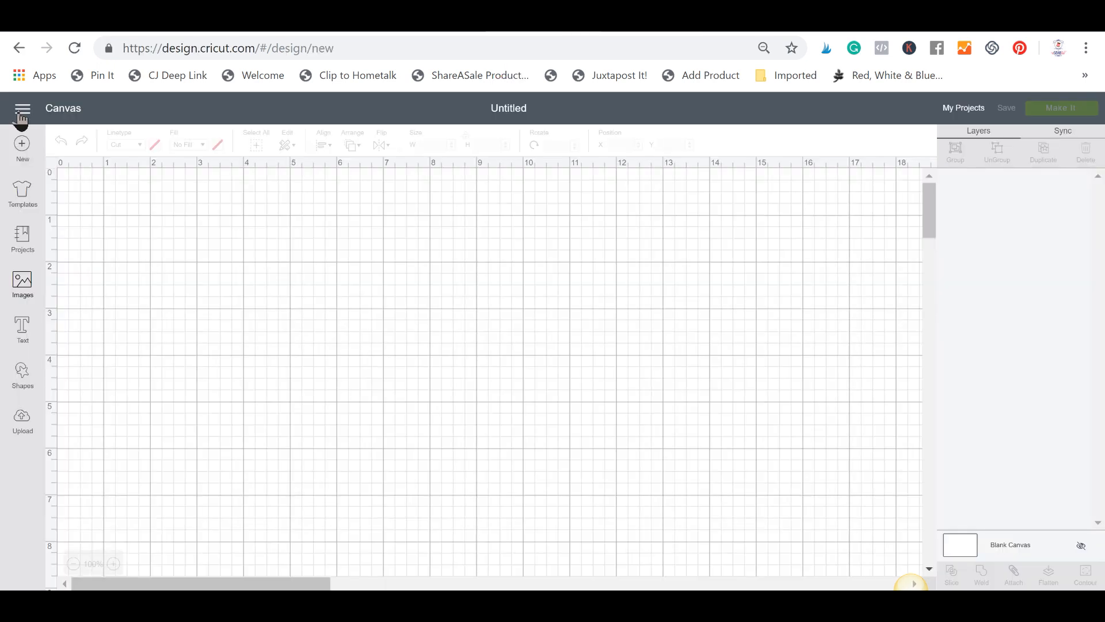
{"action": "left_click", "coordinate": [22, 110]}
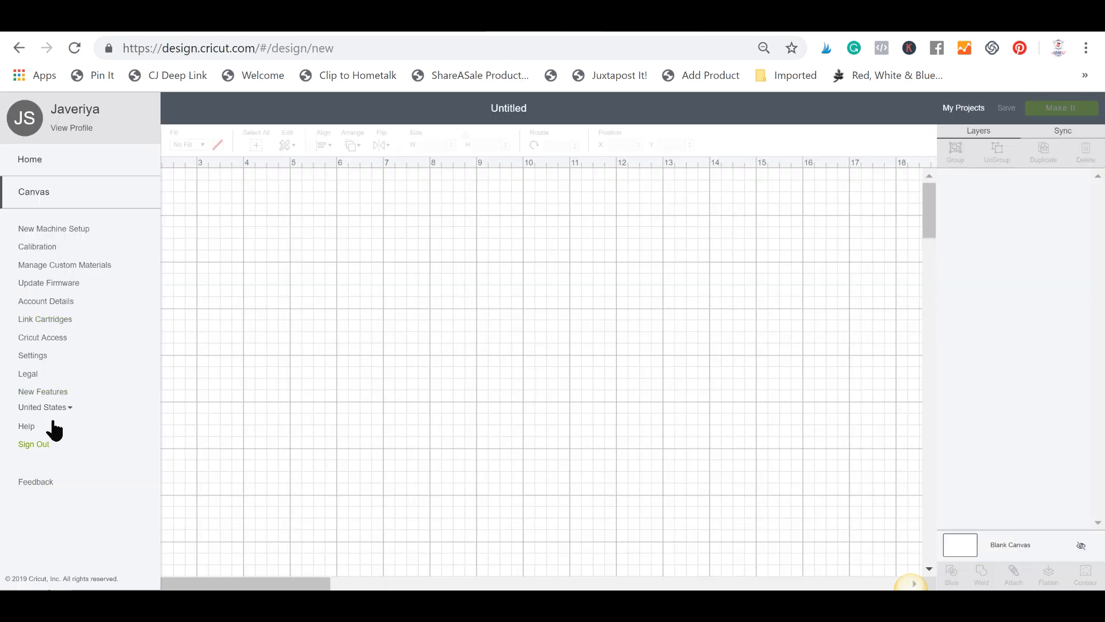
{"action": "left_click", "coordinate": [57, 392]}
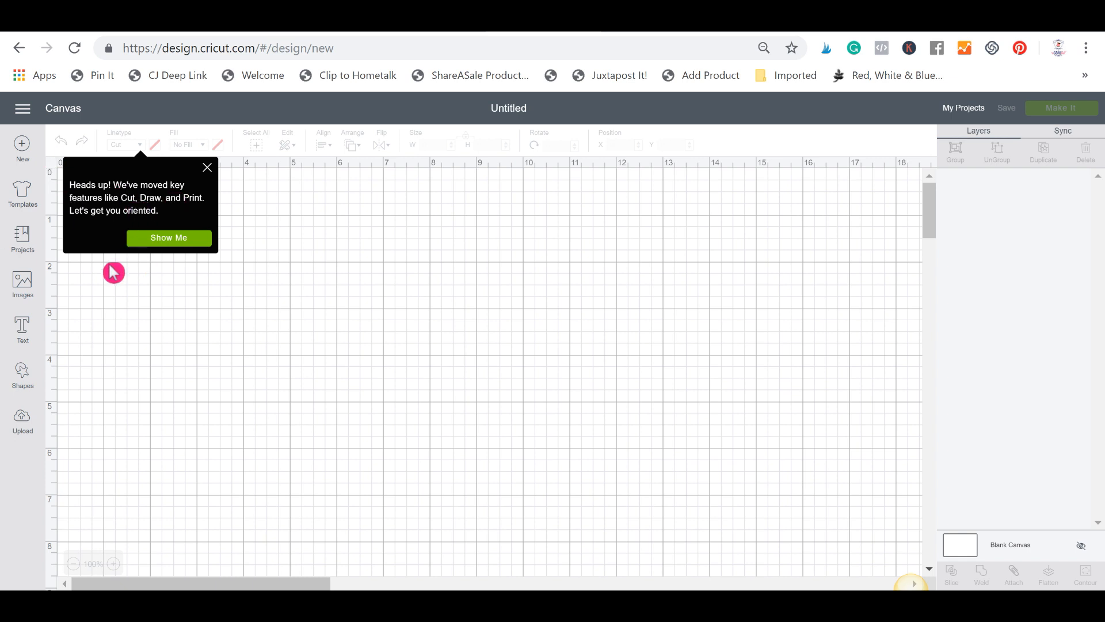
{"action": "left_click", "coordinate": [23, 109]}
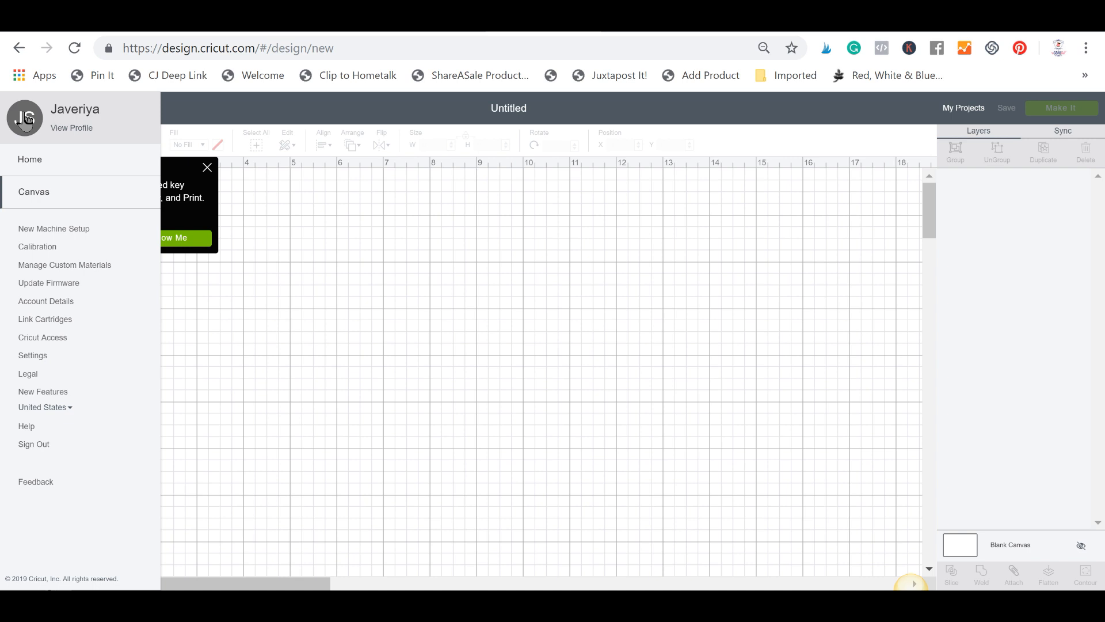
{"action": "left_click", "coordinate": [194, 149]}
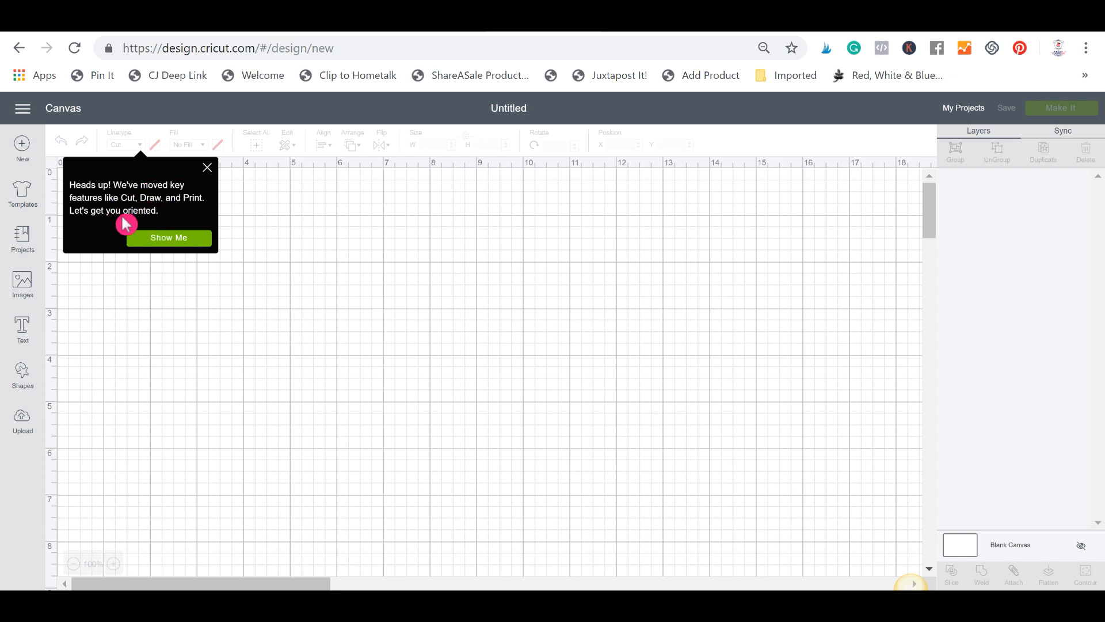
{"action": "left_click", "coordinate": [154, 230]}
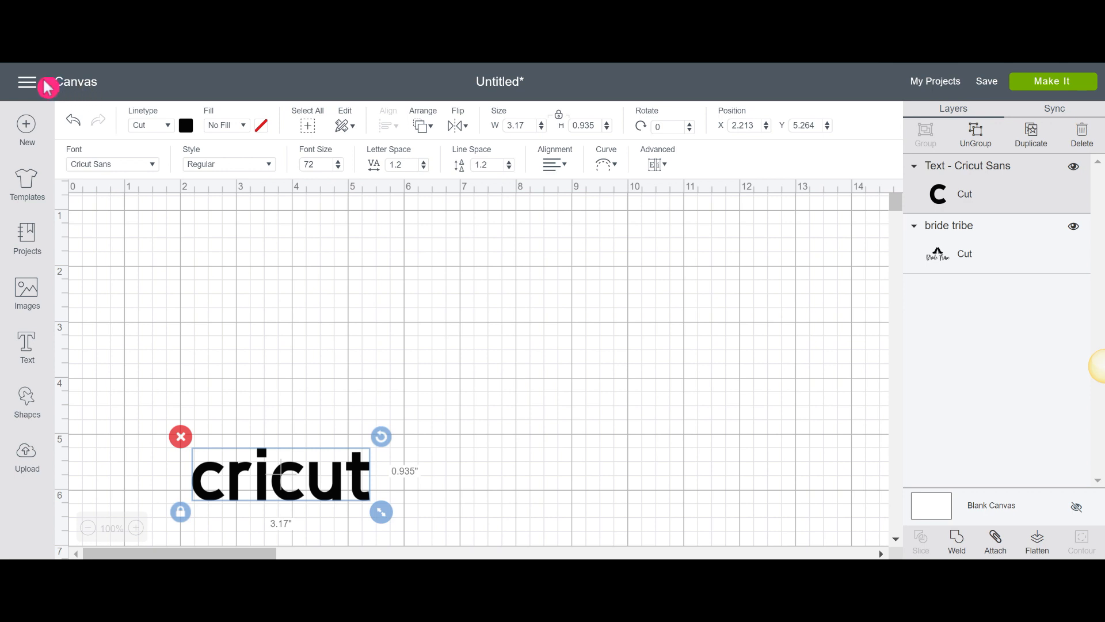
Look over the main menu and highlight the asterisk after the Untitled project title.
{"action": "left_click", "coordinate": [26, 85]}
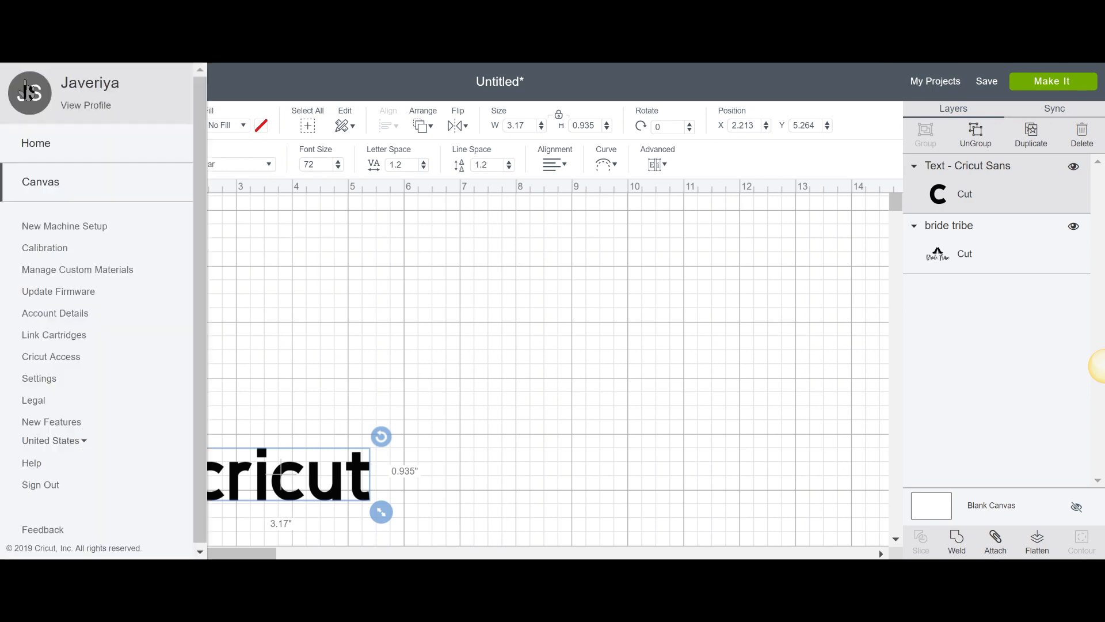
{"action": "left_click", "coordinate": [497, 90]}
{"action": "left_click_drag", "start_coordinate": [505, 83], "coordinate": [537, 79]}
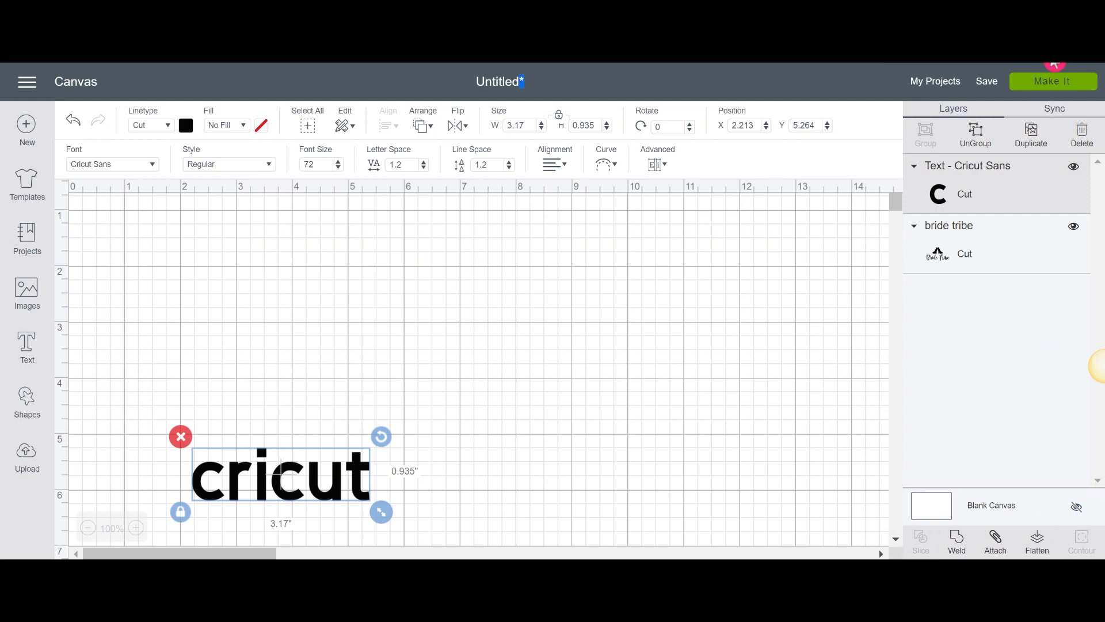
Enlarge the browser page to 175% and examine the canvas with the cricut text.
{"action": "left_click", "coordinate": [1093, 27]}
{"action": "left_click", "coordinate": [1052, 180]}
{"action": "left_click", "coordinate": [1052, 180]}
{"action": "left_click", "coordinate": [1051, 180]}
{"action": "left_click", "coordinate": [1051, 181]}
{"action": "left_click", "coordinate": [1051, 180]}
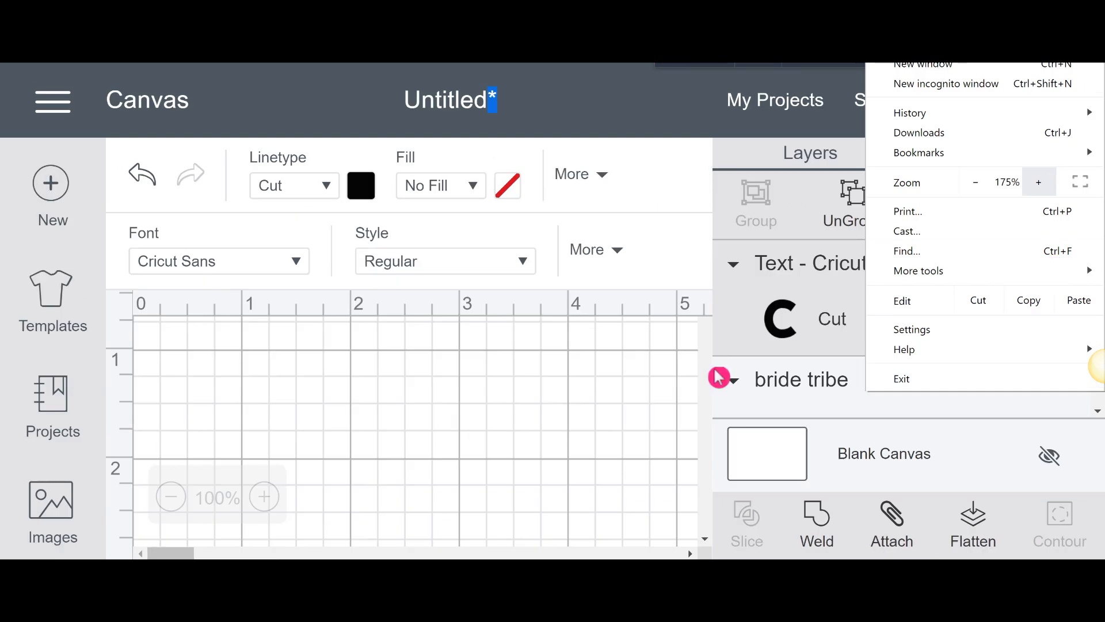
{"action": "left_click", "coordinate": [637, 457]}
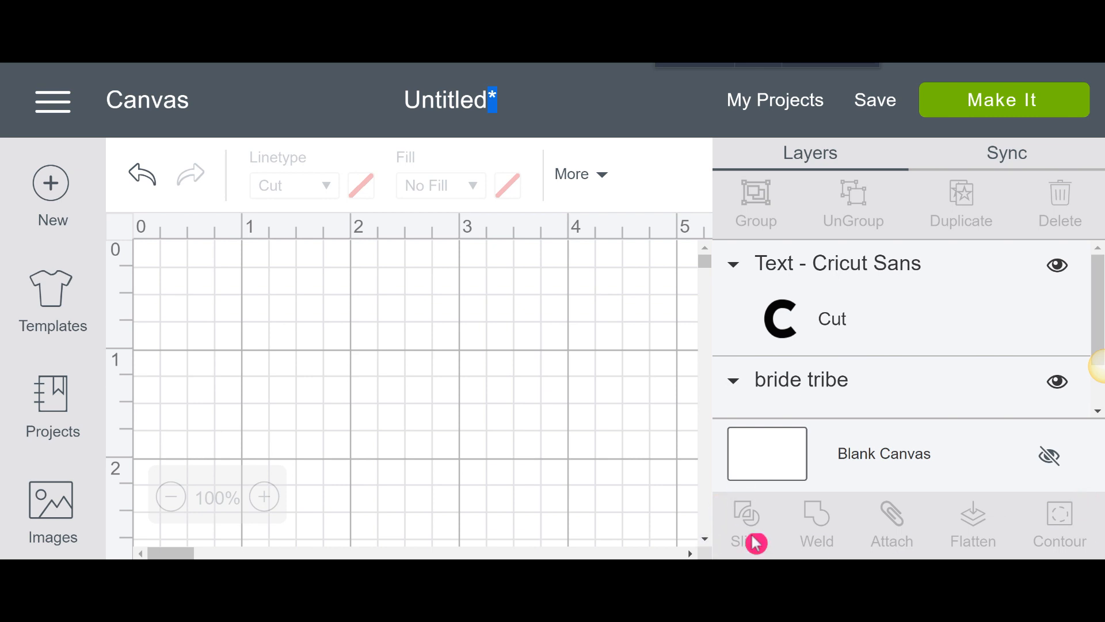
{"action": "scroll", "coordinate": [601, 385], "scroll_direction": "down", "scroll_amount": 3}
{"action": "scroll", "coordinate": [601, 384], "scroll_direction": "down", "scroll_amount": 4}
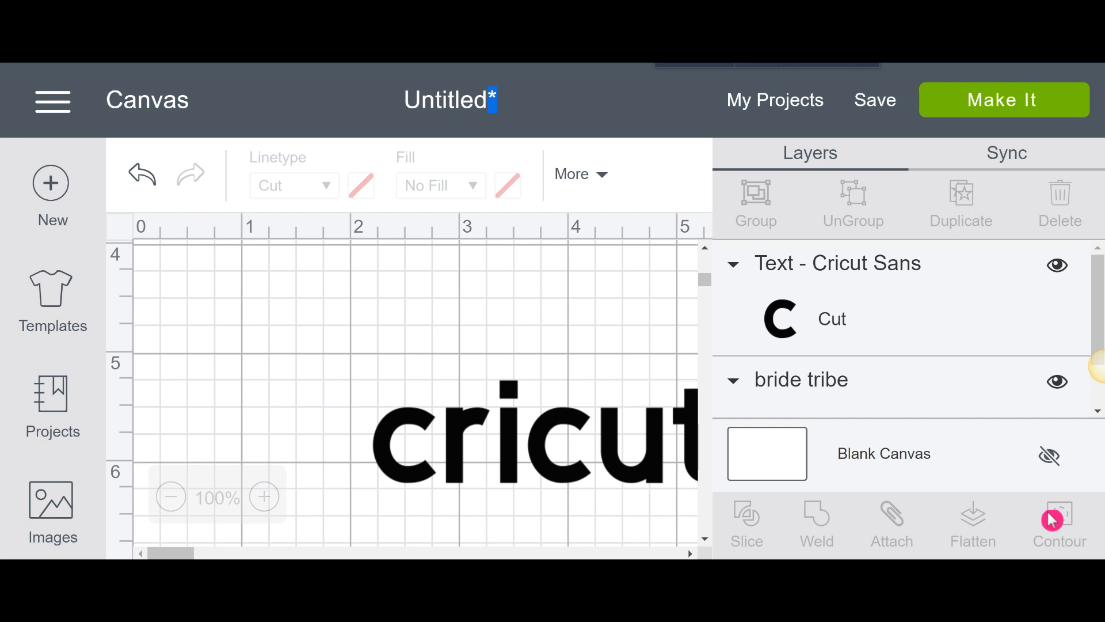
Reduce the browser page zoom so more of the canvas and toolbars fit, and select the cricut text.
{"action": "left_click", "coordinate": [1088, 52]}
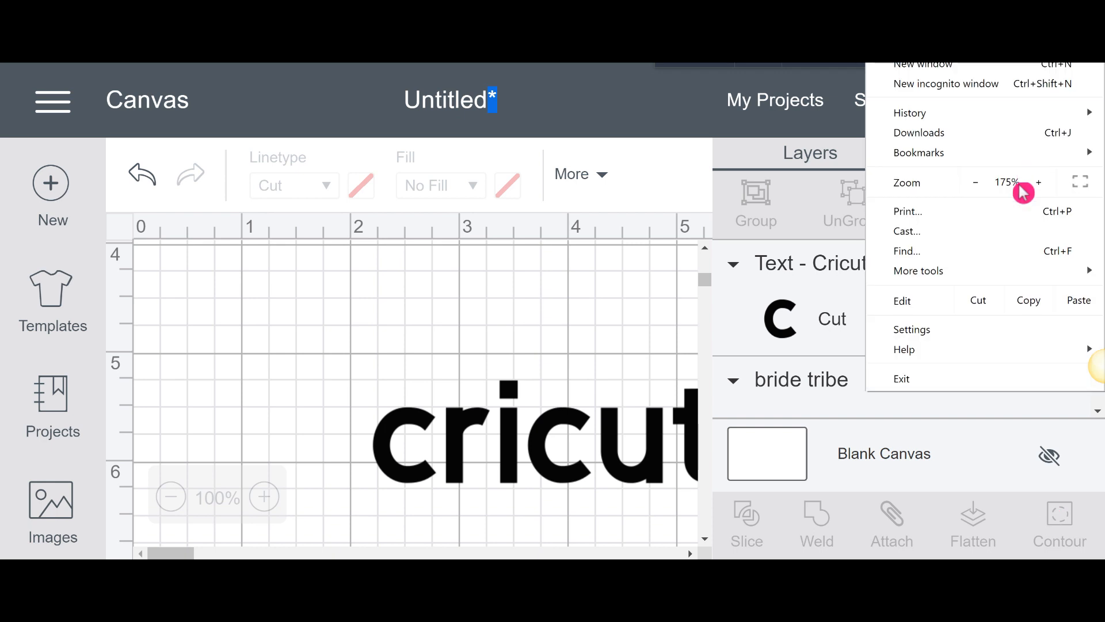
{"action": "left_click", "coordinate": [977, 182]}
{"action": "left_click", "coordinate": [702, 344]}
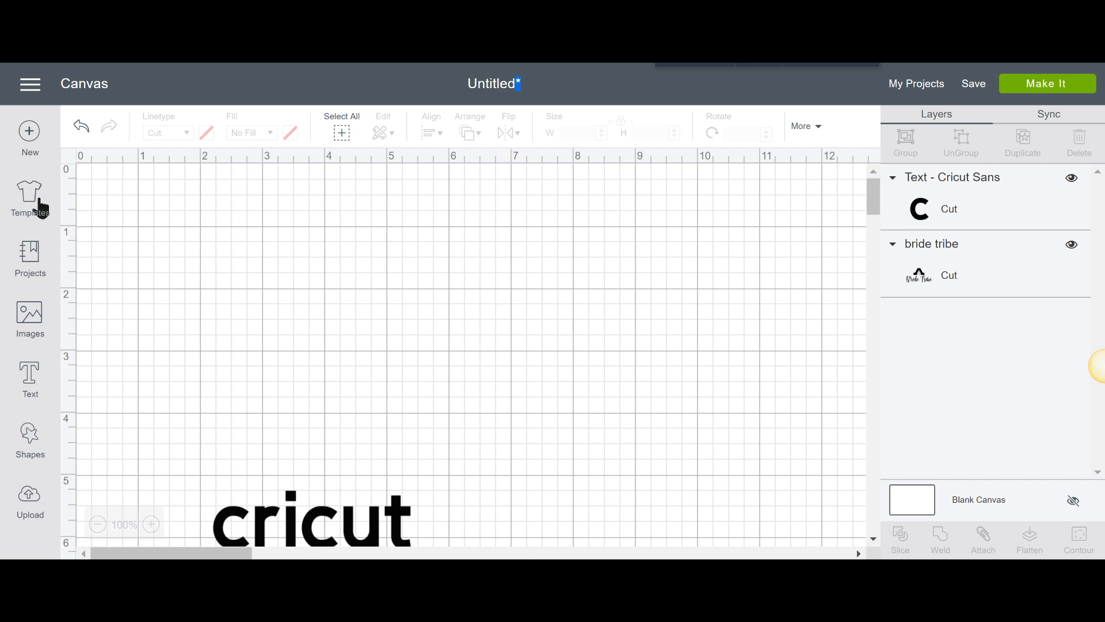
{"action": "left_click", "coordinate": [326, 528]}
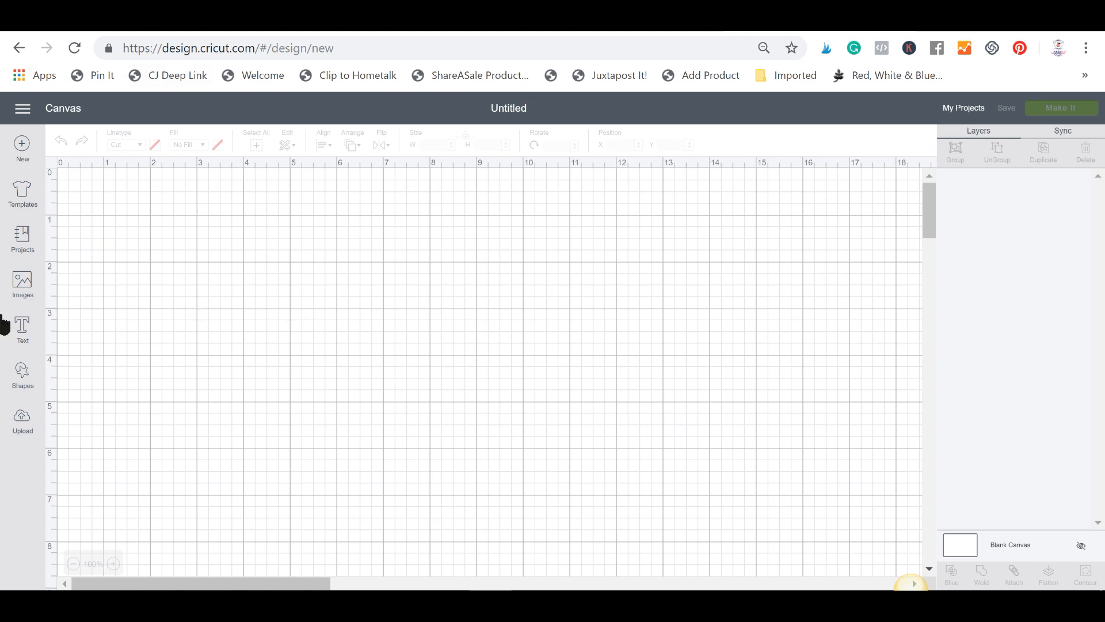
Browse the template gallery and load the Aprons template onto the blank canvas.
{"action": "left_click", "coordinate": [153, 219]}
{"action": "left_click", "coordinate": [27, 211]}
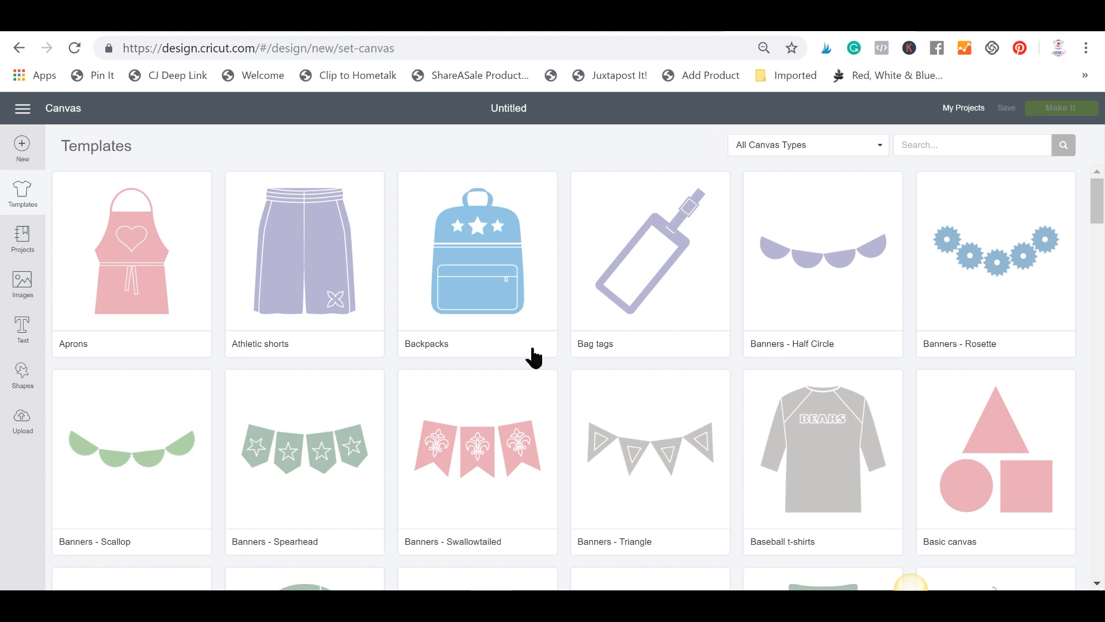
{"action": "scroll", "coordinate": [881, 291], "scroll_direction": "down", "scroll_amount": 2}
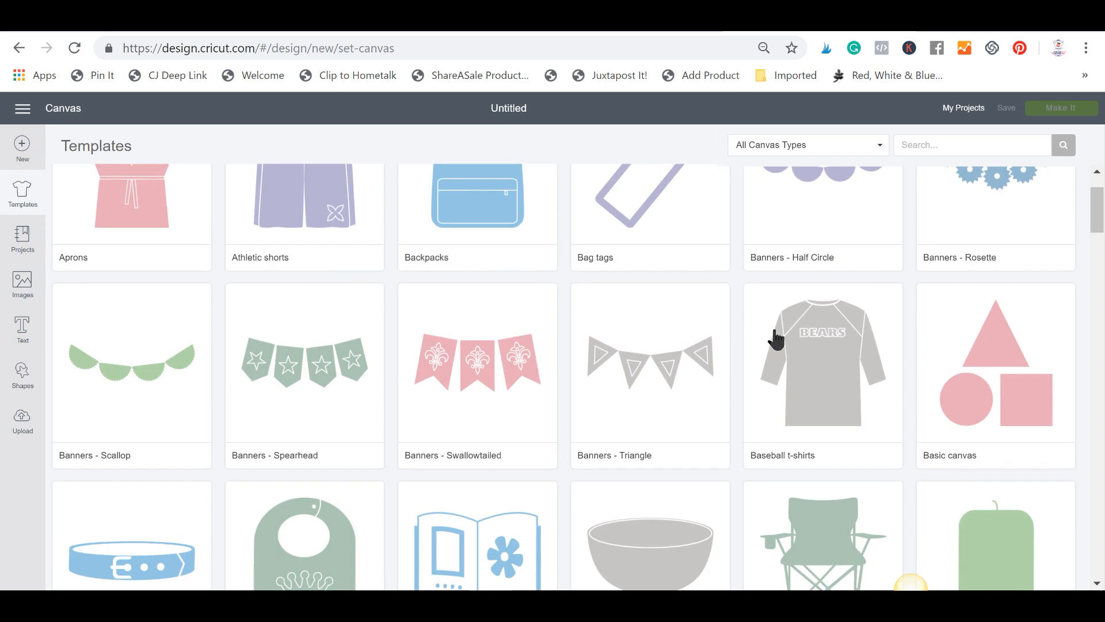
{"action": "scroll", "coordinate": [1043, 343], "scroll_direction": "down", "scroll_amount": 2}
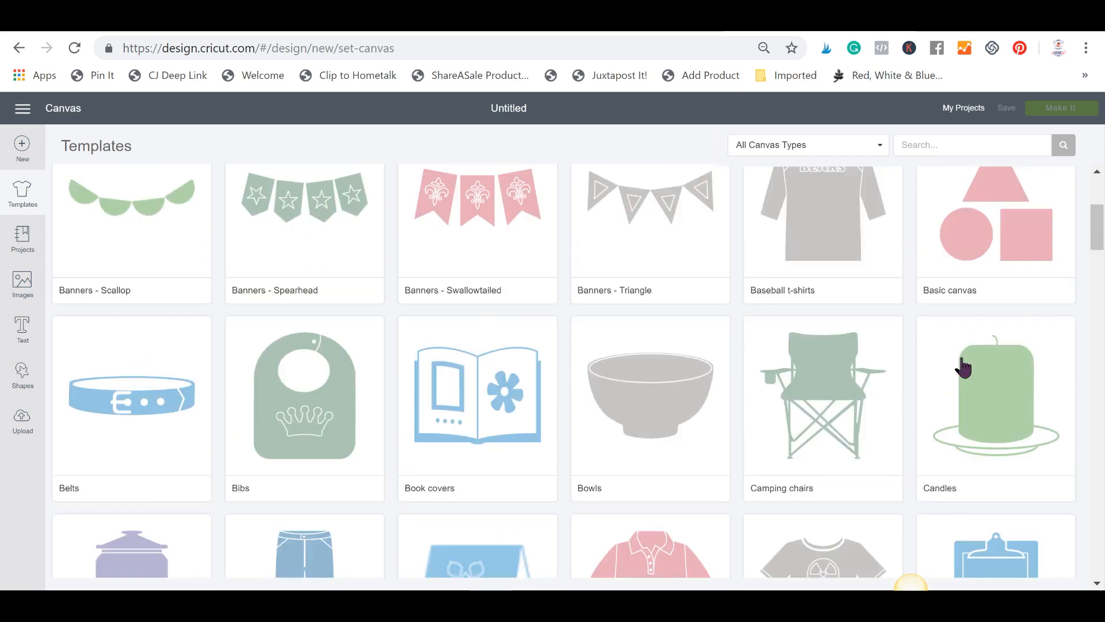
{"action": "scroll", "coordinate": [811, 379], "scroll_direction": "up", "scroll_amount": 3}
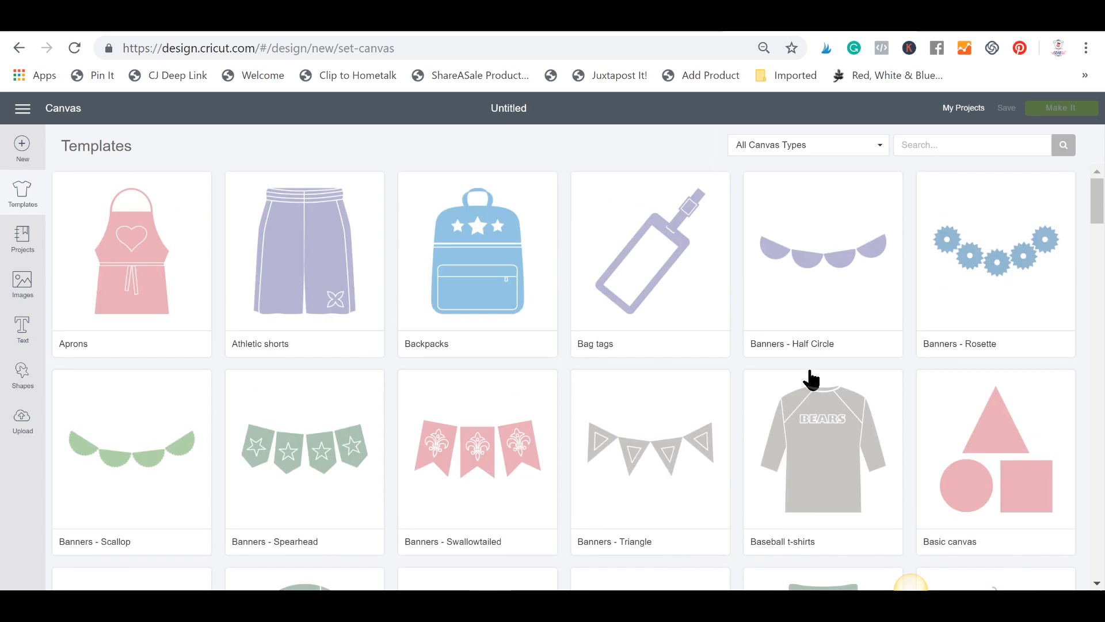
{"action": "left_click", "coordinate": [156, 265]}
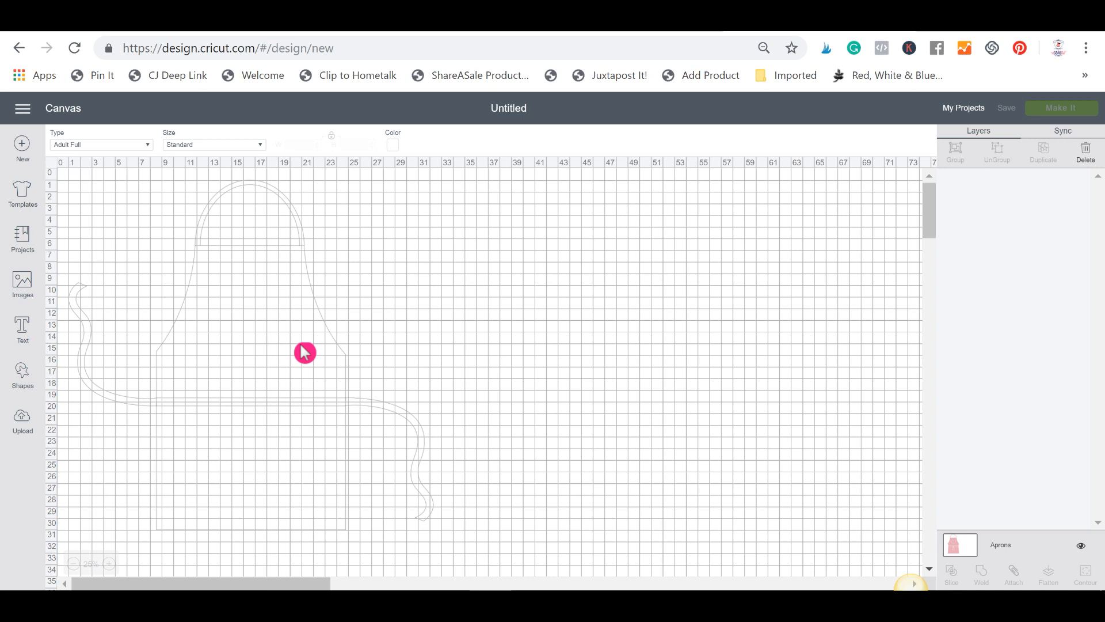
{"action": "left_click_drag", "start_coordinate": [261, 301], "coordinate": [320, 329]}
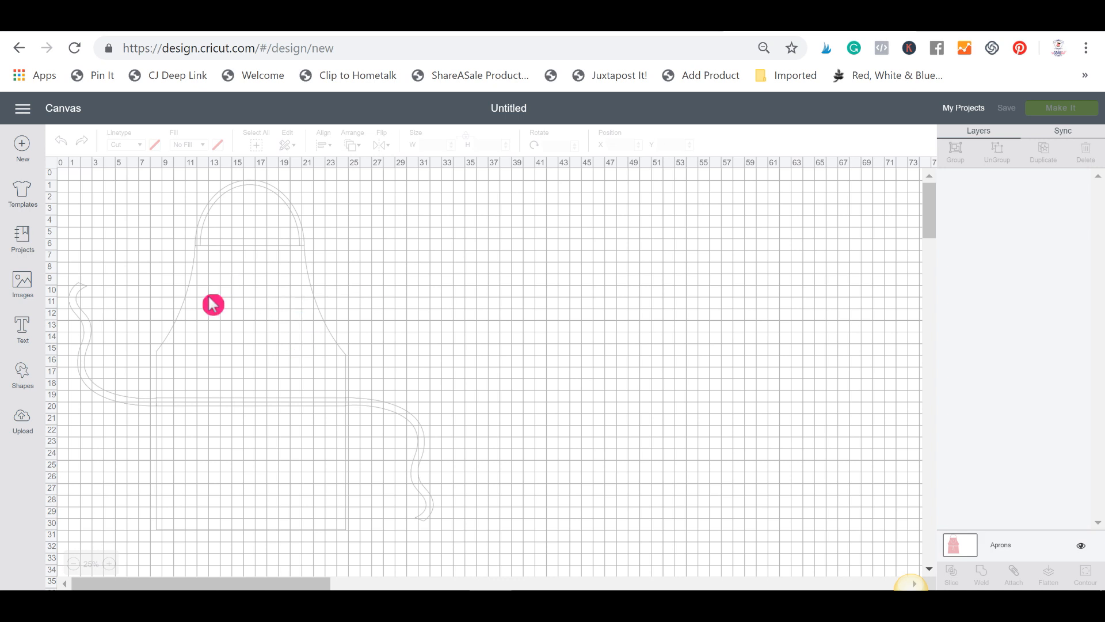
Add the text "cook and bake" to the chest area of the apron template.
{"action": "left_click", "coordinate": [23, 328]}
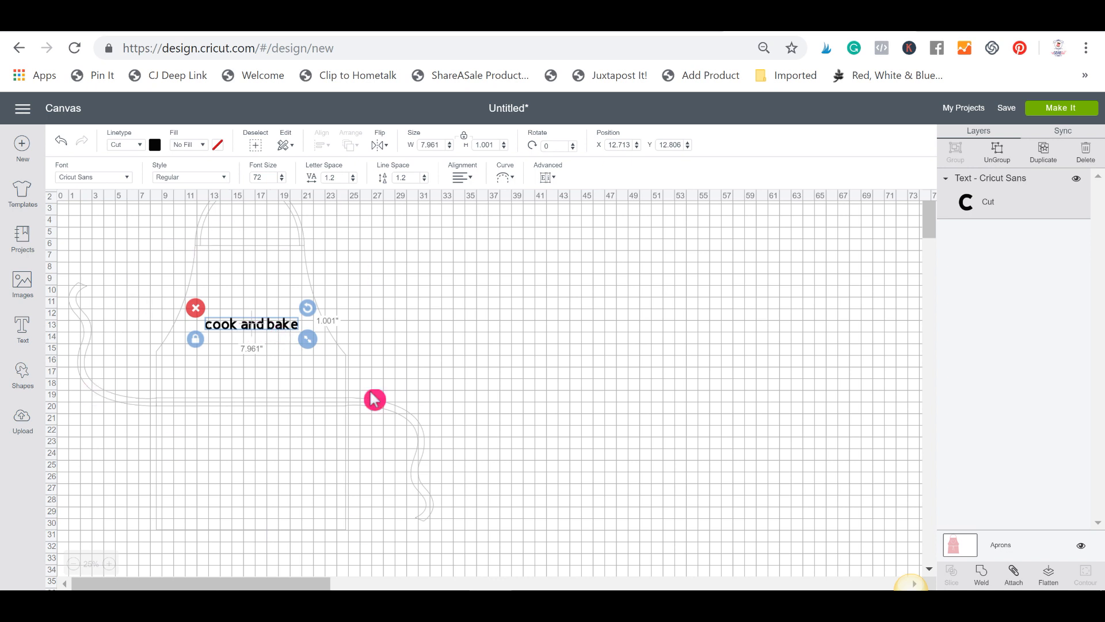
{"action": "left_click", "coordinate": [262, 327]}
{"action": "left_click", "coordinate": [268, 328]}
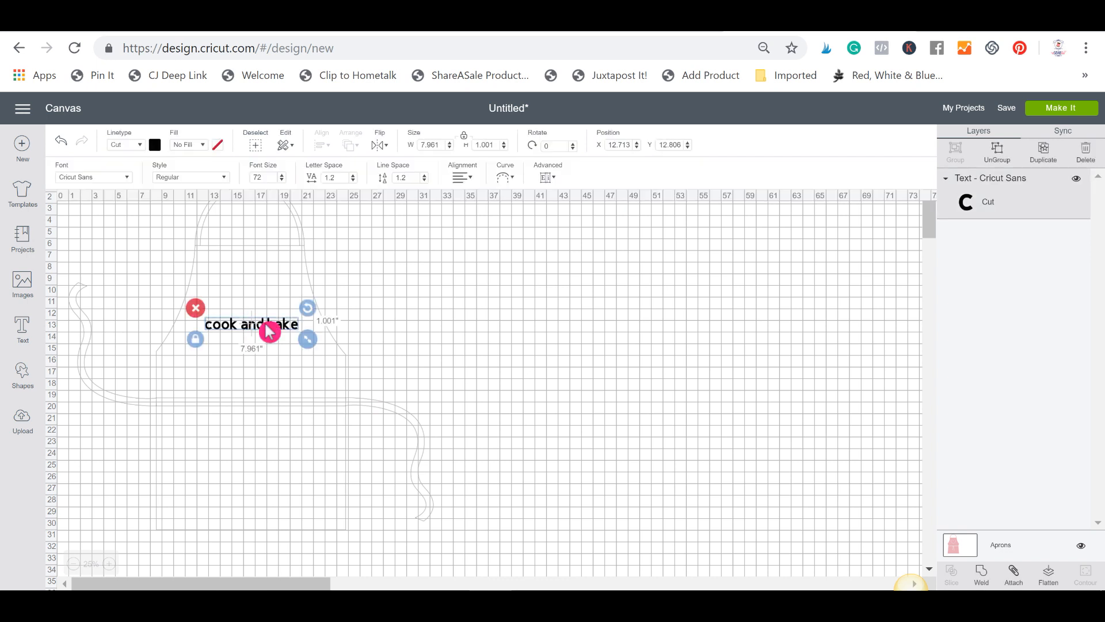
Zoom the canvas to 50% and move the "cook and bake" text to about X 9.8, Y 16.3 on the apron.
{"action": "left_click", "coordinate": [109, 564]}
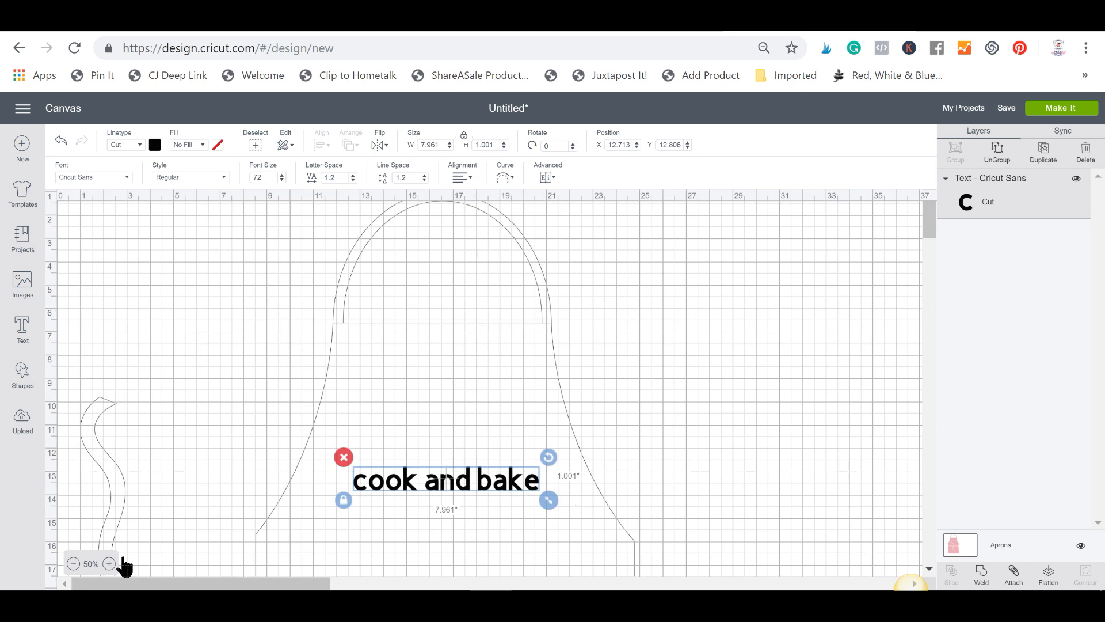
{"action": "scroll", "coordinate": [525, 444], "scroll_direction": "down", "scroll_amount": 3}
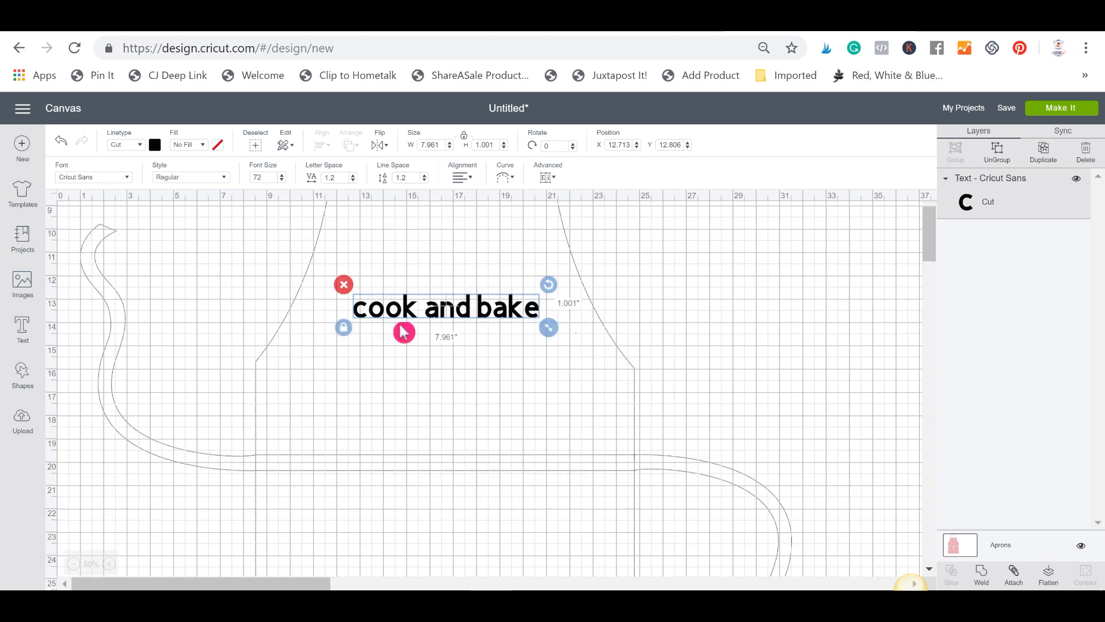
{"action": "left_click_drag", "start_coordinate": [454, 315], "coordinate": [385, 390]}
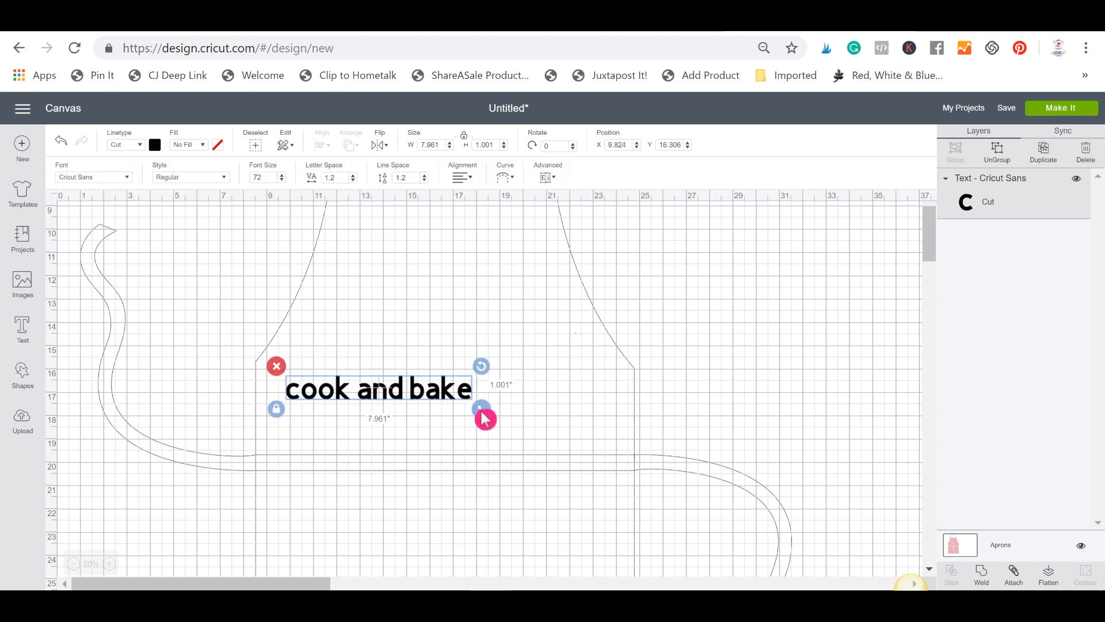
Enlarge the "cook and bake" text to about 12.7 inches wide and position it at about X 10.1, Y 16.6 on the apron.
{"action": "left_click_drag", "start_coordinate": [495, 410], "coordinate": [621, 459]}
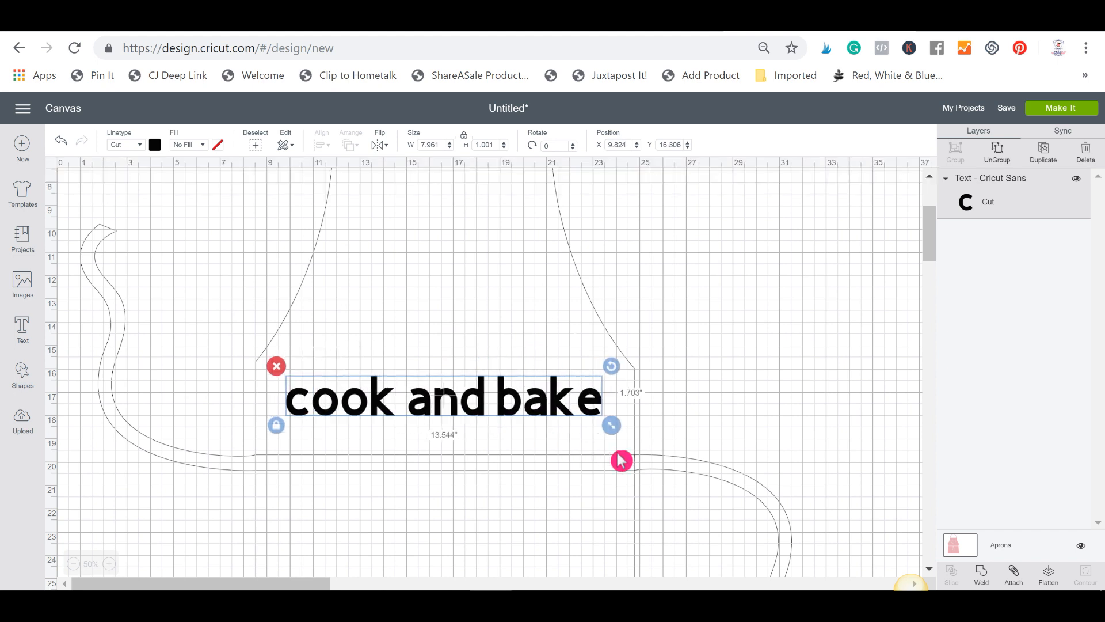
{"action": "left_click", "coordinate": [497, 394]}
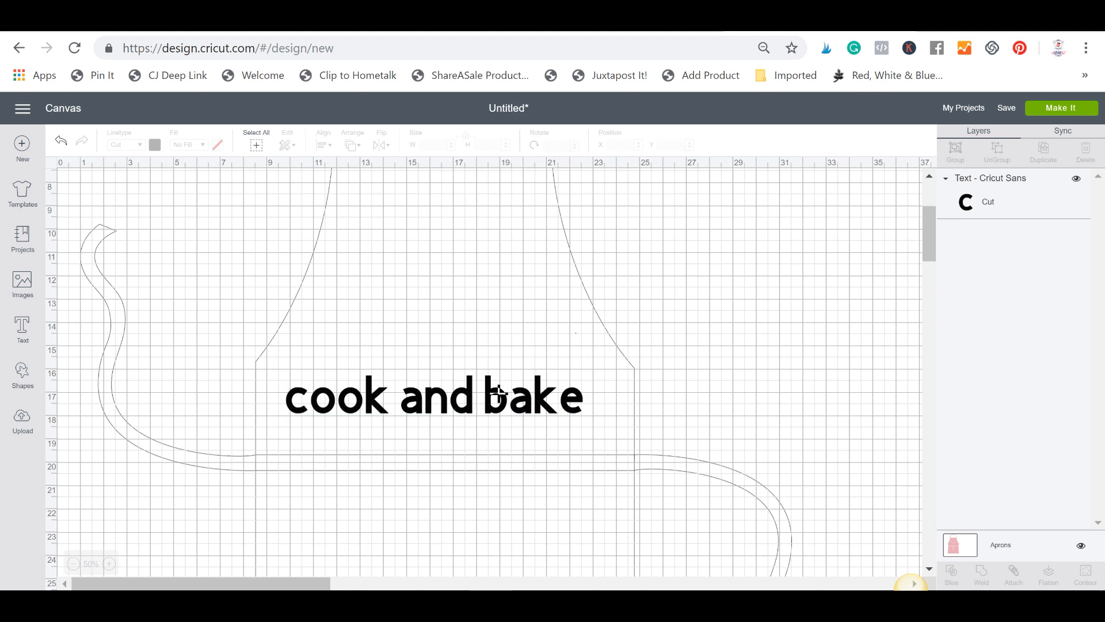
{"action": "left_click_drag", "start_coordinate": [496, 397], "coordinate": [509, 409]}
{"action": "scroll", "coordinate": [501, 365], "scroll_direction": "up", "scroll_amount": 3}
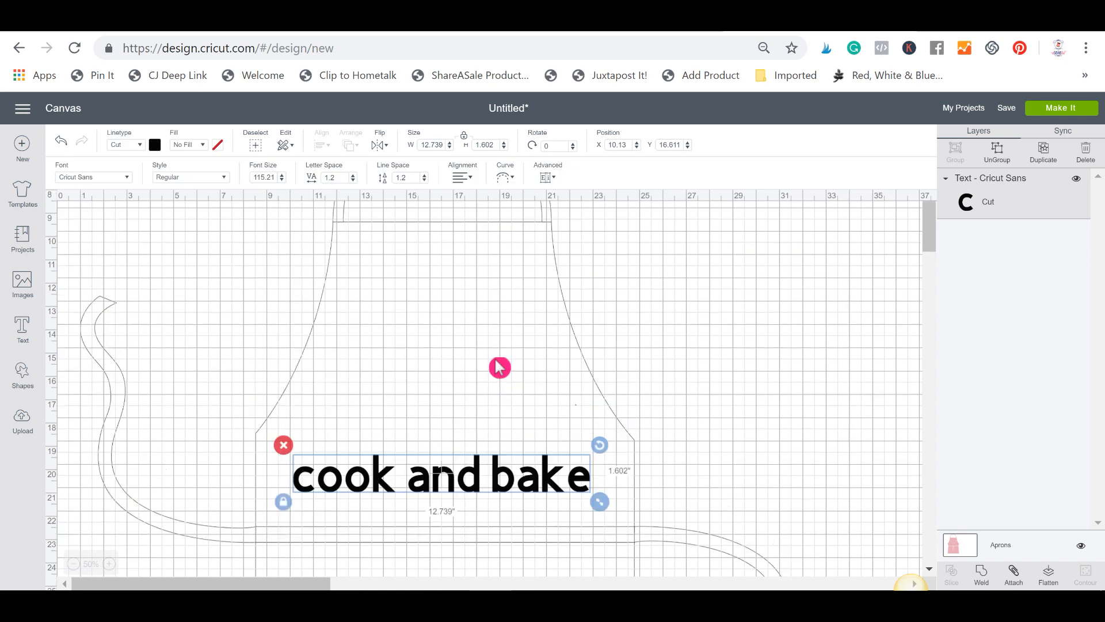
{"action": "scroll", "coordinate": [554, 388], "scroll_direction": "down", "scroll_amount": 10}
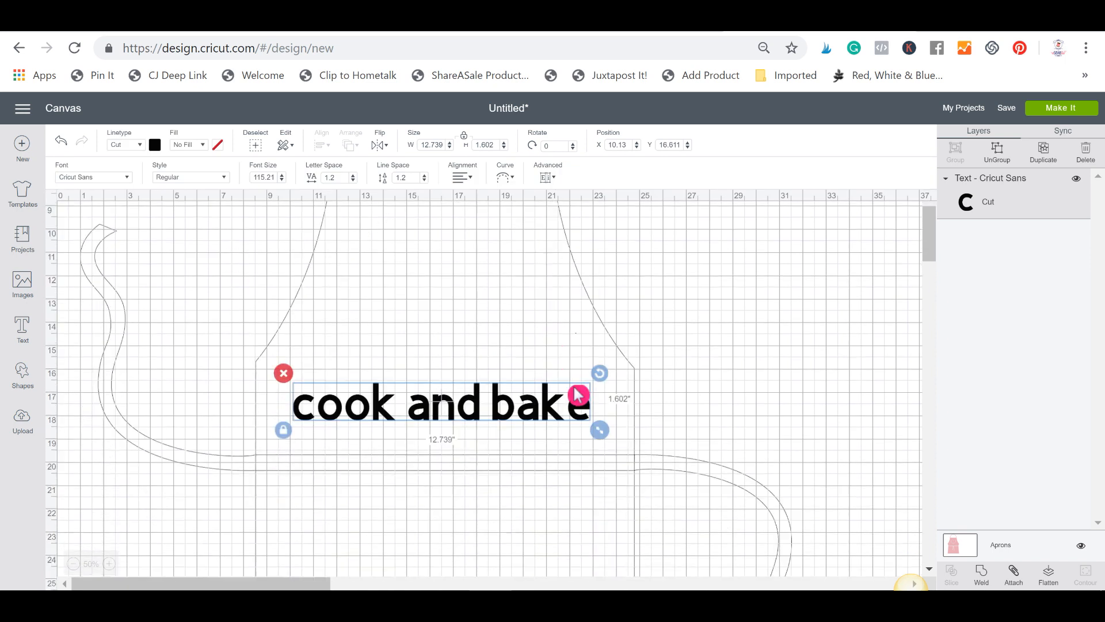
{"action": "scroll", "coordinate": [593, 414], "scroll_direction": "up", "scroll_amount": 8}
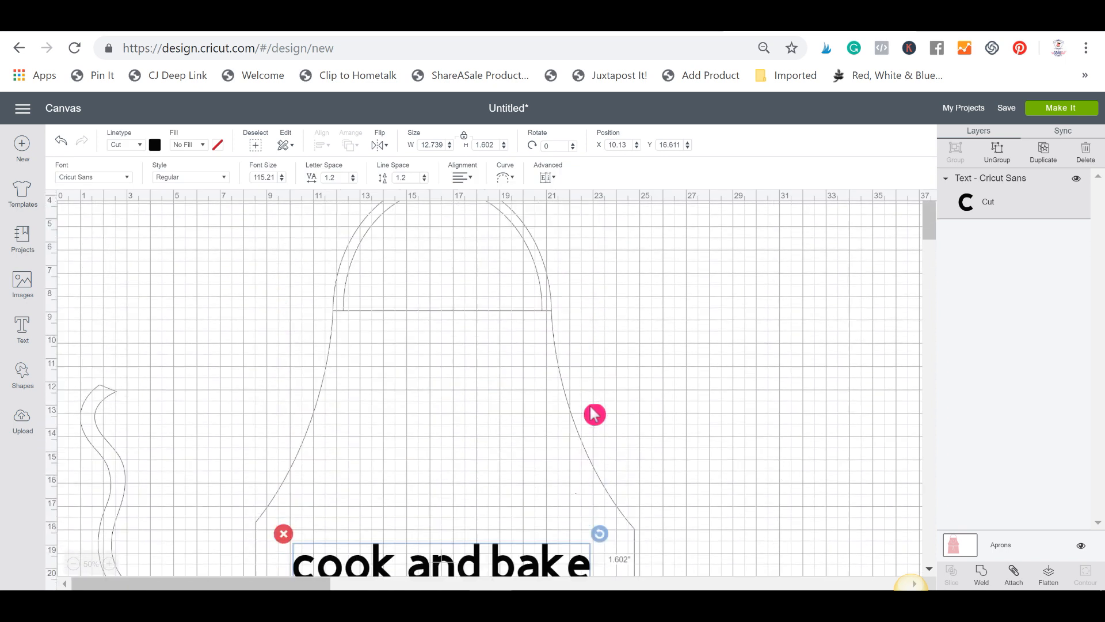
{"action": "scroll", "coordinate": [588, 417], "scroll_direction": "down", "scroll_amount": 3}
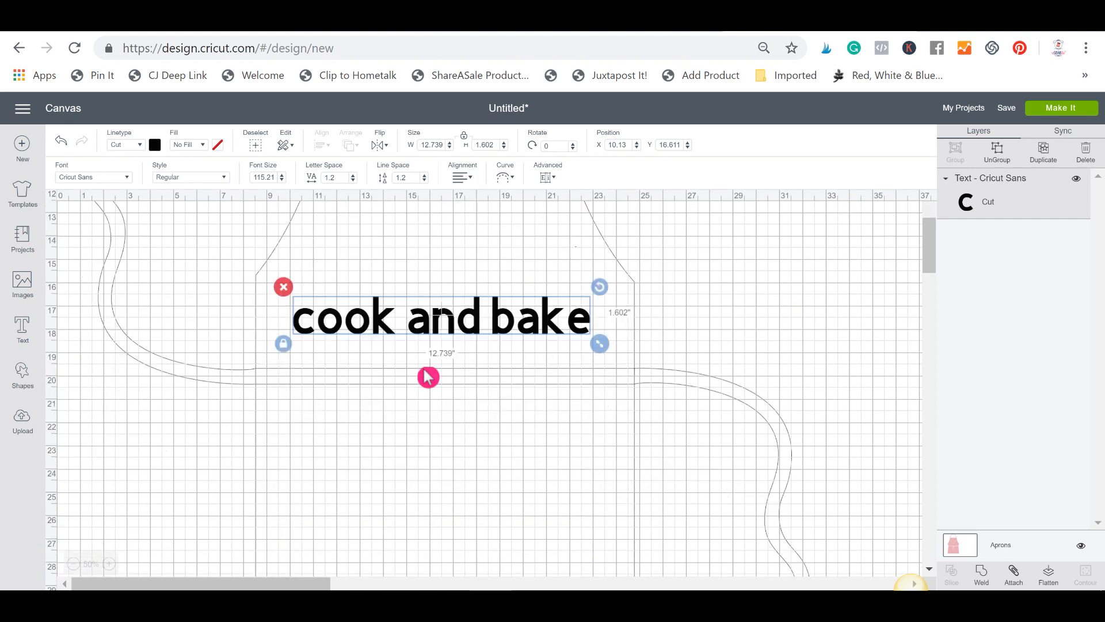
Look through the template gallery again, from the last templates back to the first ones.
{"action": "left_click", "coordinate": [22, 194]}
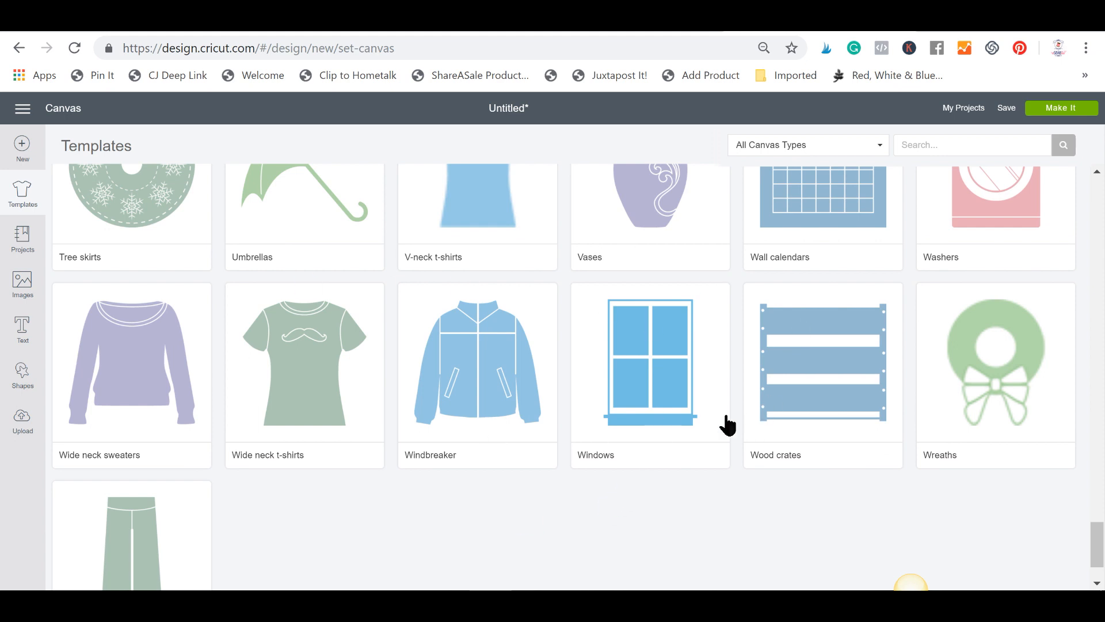
{"action": "scroll", "coordinate": [727, 424], "scroll_direction": "up", "scroll_amount": 5}
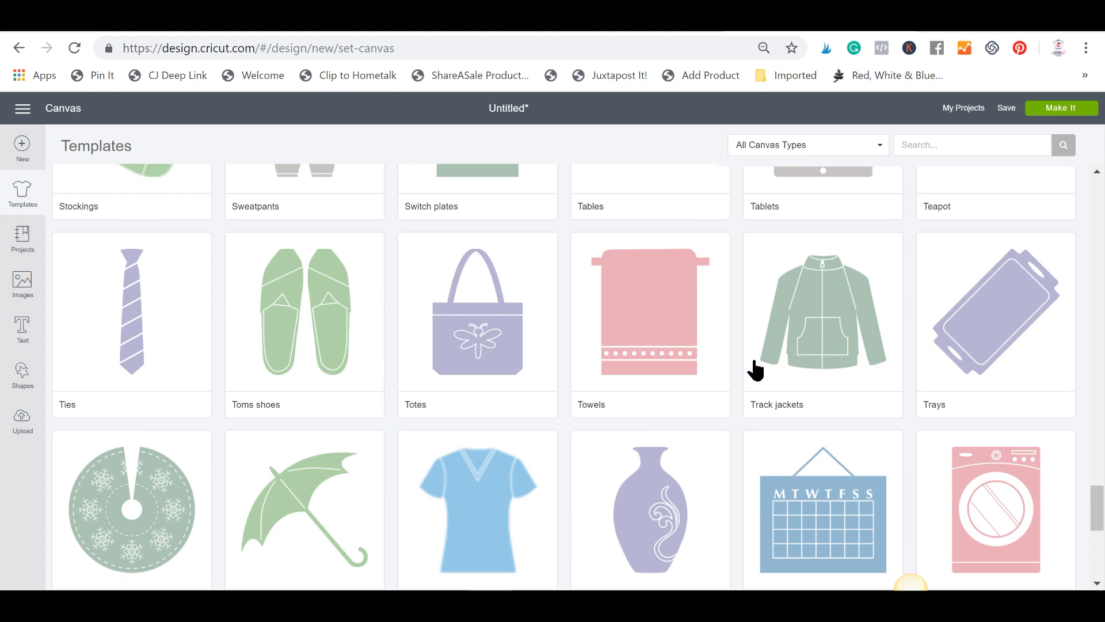
{"action": "scroll", "coordinate": [708, 368], "scroll_direction": "up", "scroll_amount": 20}
{"action": "scroll", "coordinate": [688, 375], "scroll_direction": "up", "scroll_amount": 7}
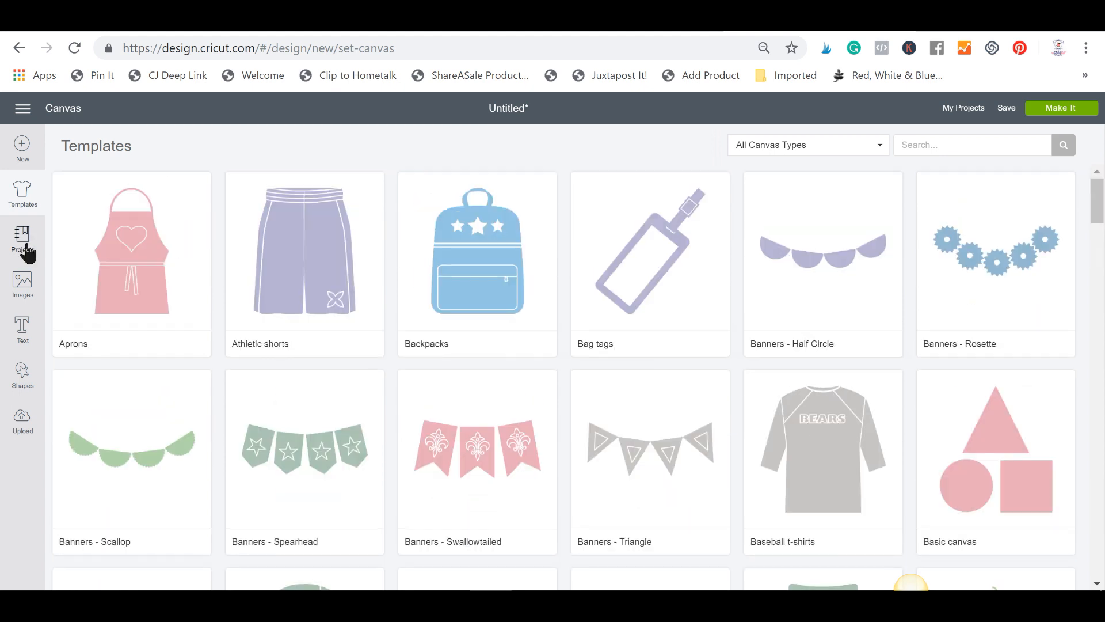
Browse the ready-made projects library and examine its list of project categories.
{"action": "left_click", "coordinate": [25, 247]}
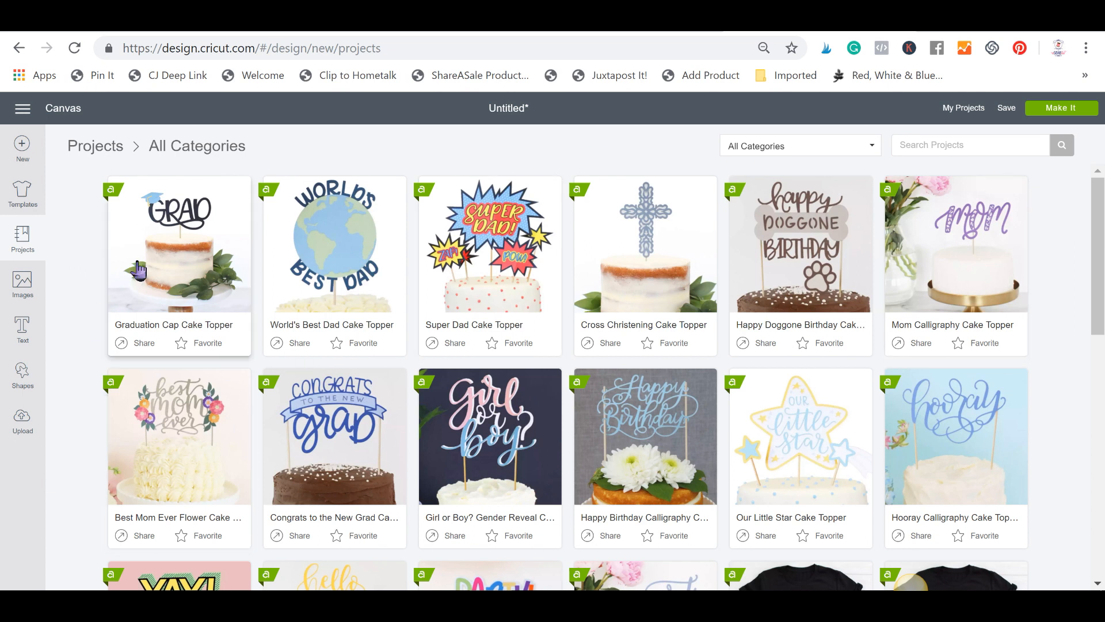
{"action": "scroll", "coordinate": [1013, 288], "scroll_direction": "down", "scroll_amount": 5}
{"action": "left_click", "coordinate": [800, 146]}
{"action": "scroll", "coordinate": [823, 259], "scroll_direction": "up", "scroll_amount": 2}
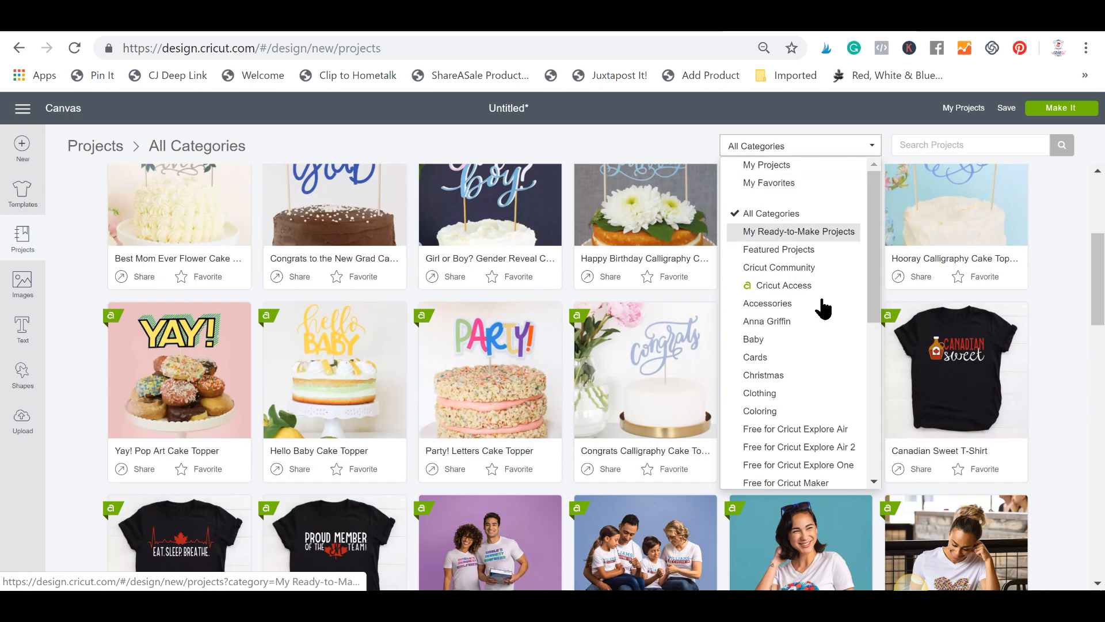
{"action": "scroll", "coordinate": [829, 403], "scroll_direction": "down", "scroll_amount": 4}
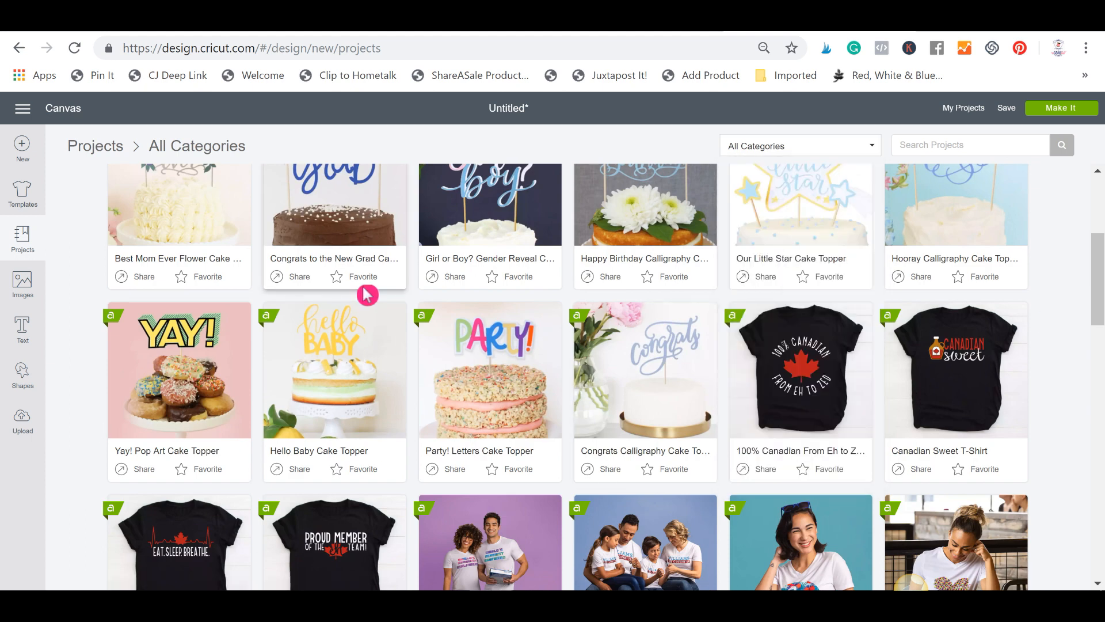
{"action": "scroll", "coordinate": [357, 285], "scroll_direction": "down", "scroll_amount": 2}
Open the Hello Baby Cake Topper project for customizing and shift its design to about X 0.6, Y 0.8 on the canvas.
{"action": "left_click", "coordinate": [341, 267]}
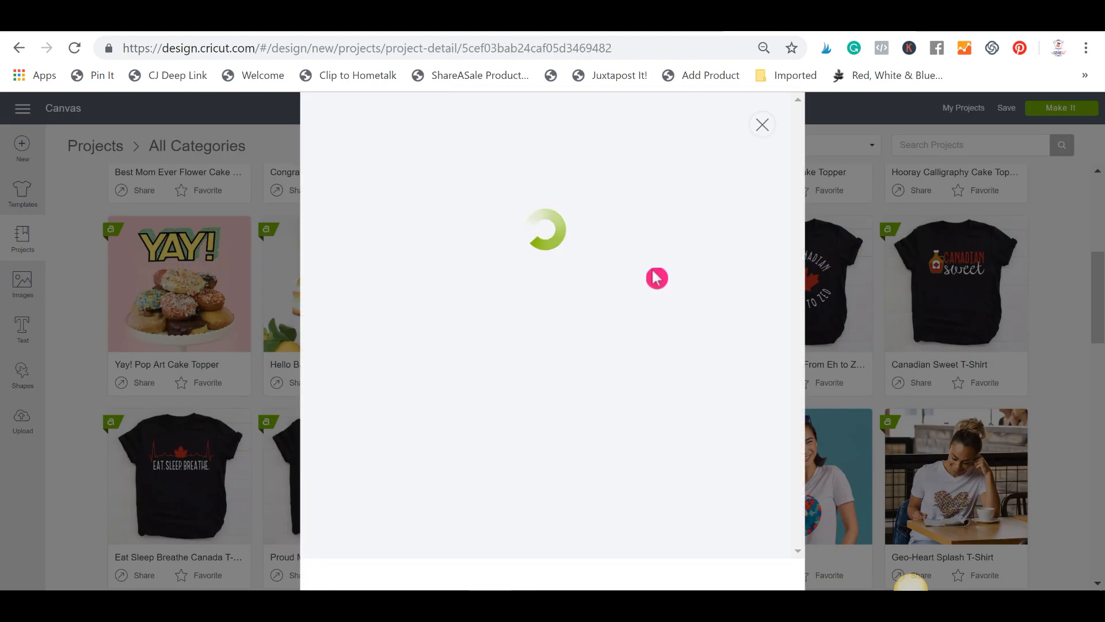
{"action": "scroll", "coordinate": [566, 249], "scroll_direction": "down", "scroll_amount": 3}
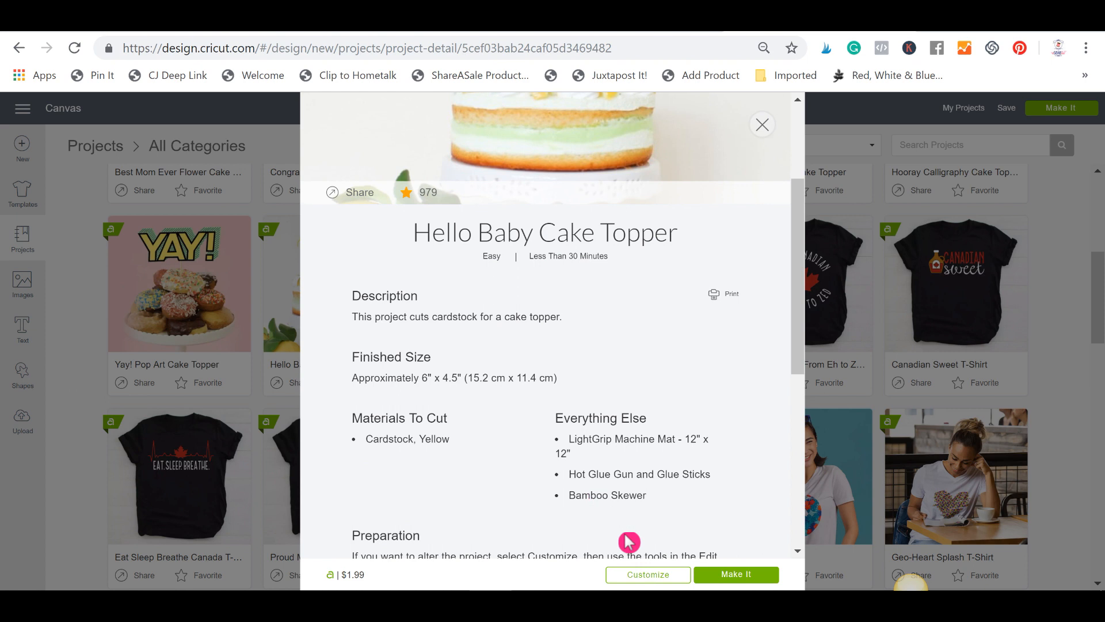
{"action": "left_click", "coordinate": [650, 576]}
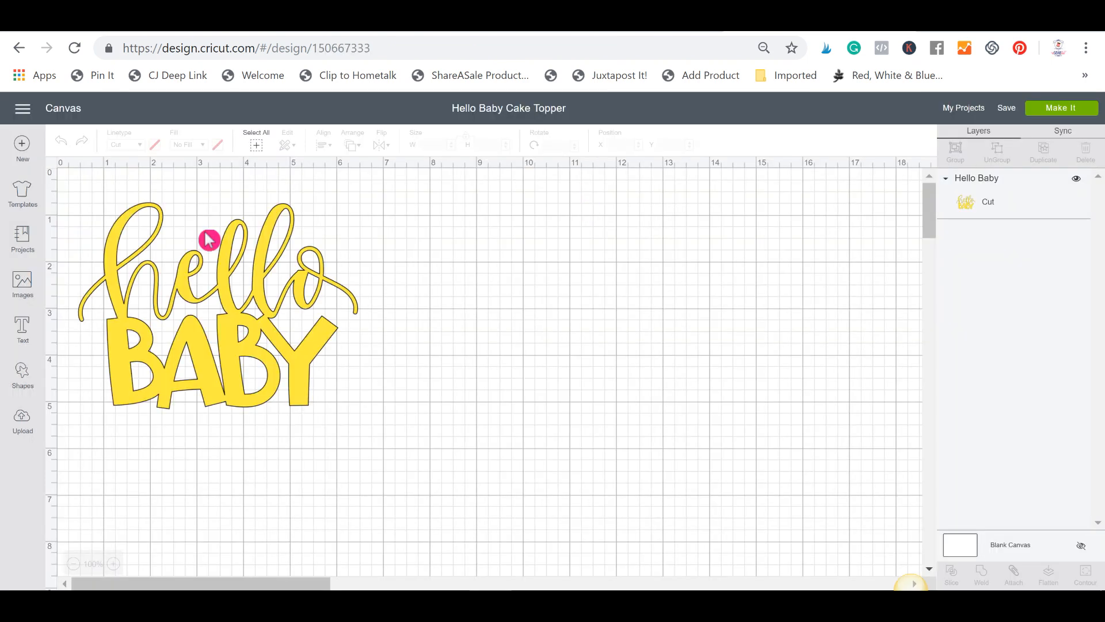
{"action": "left_click", "coordinate": [316, 330]}
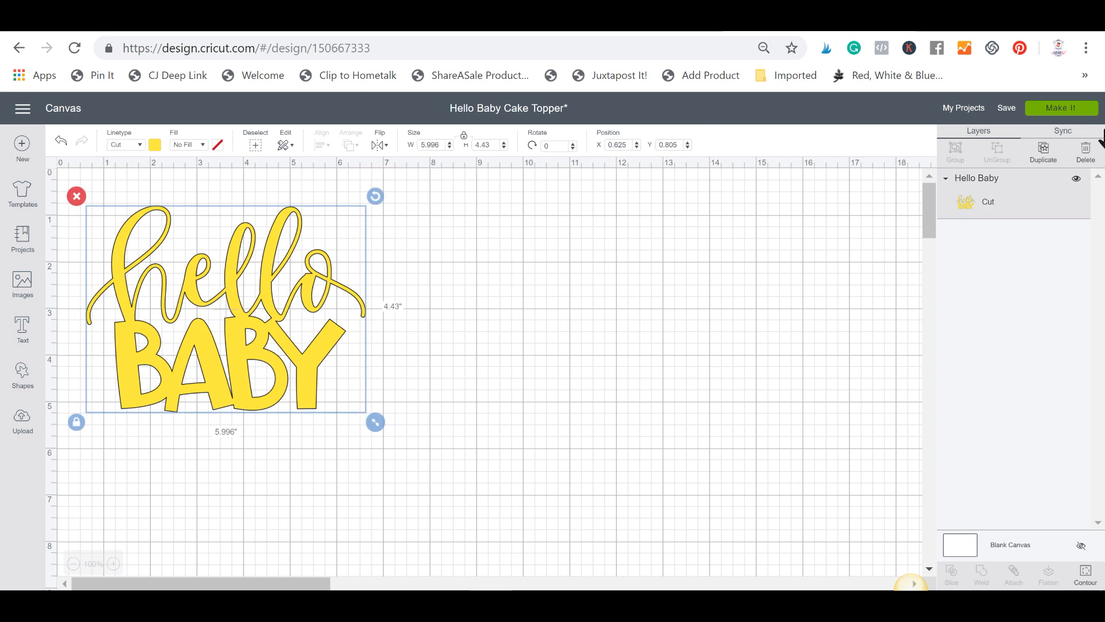
Preview the cake topper's cutting mat and, back on the canvas, move the design to about X 4.9, Y 0.5.
{"action": "left_click", "coordinate": [1061, 108]}
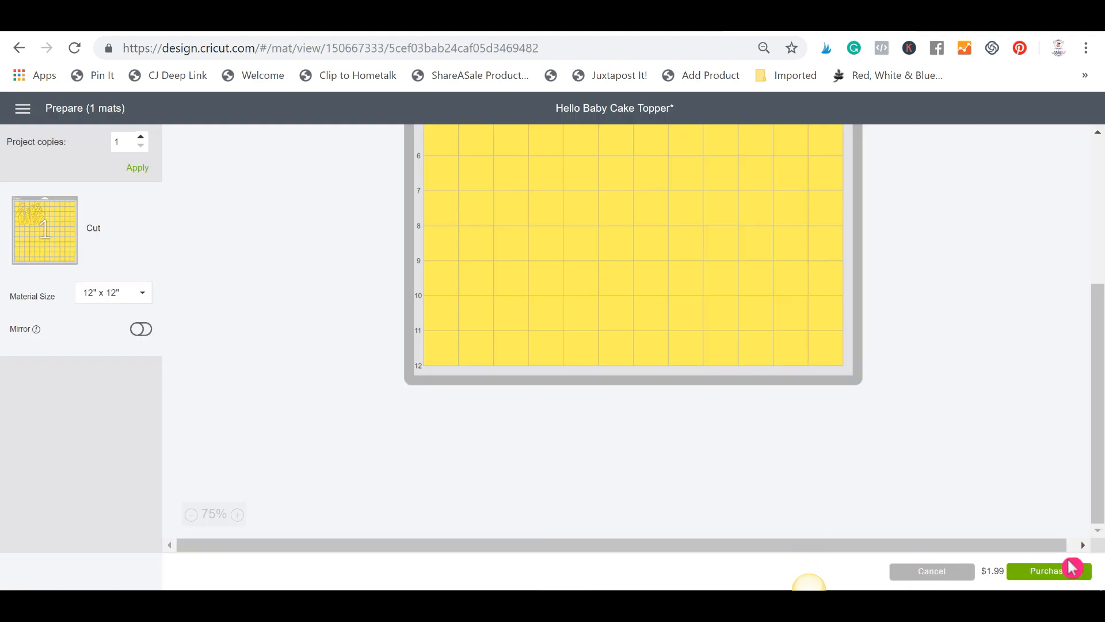
{"action": "scroll", "coordinate": [933, 477], "scroll_direction": "up", "scroll_amount": 5}
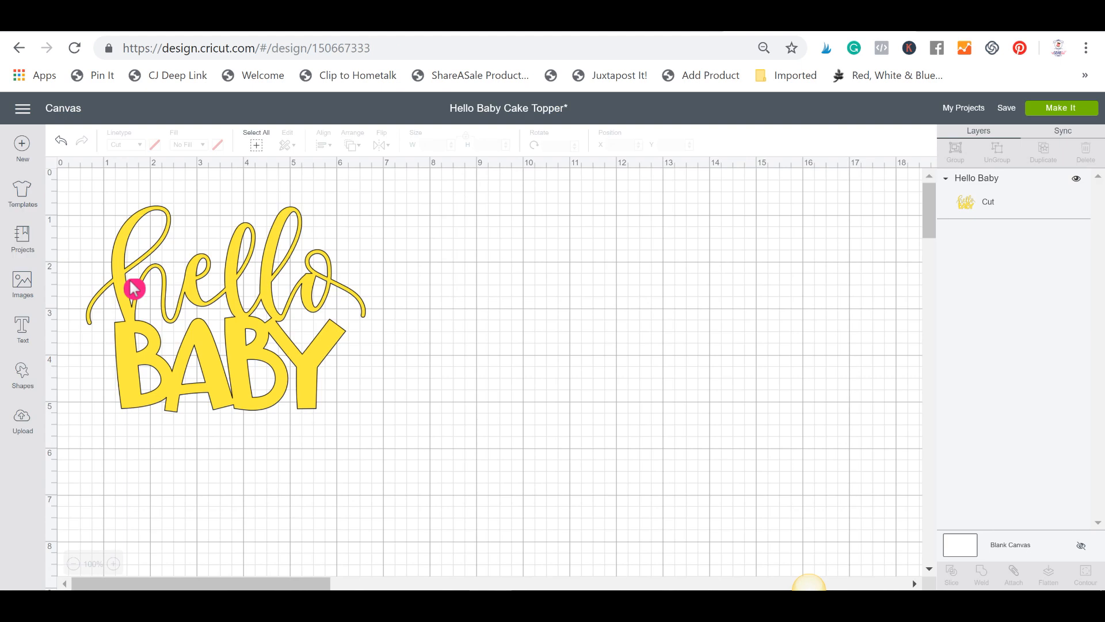
{"action": "left_click", "coordinate": [213, 293]}
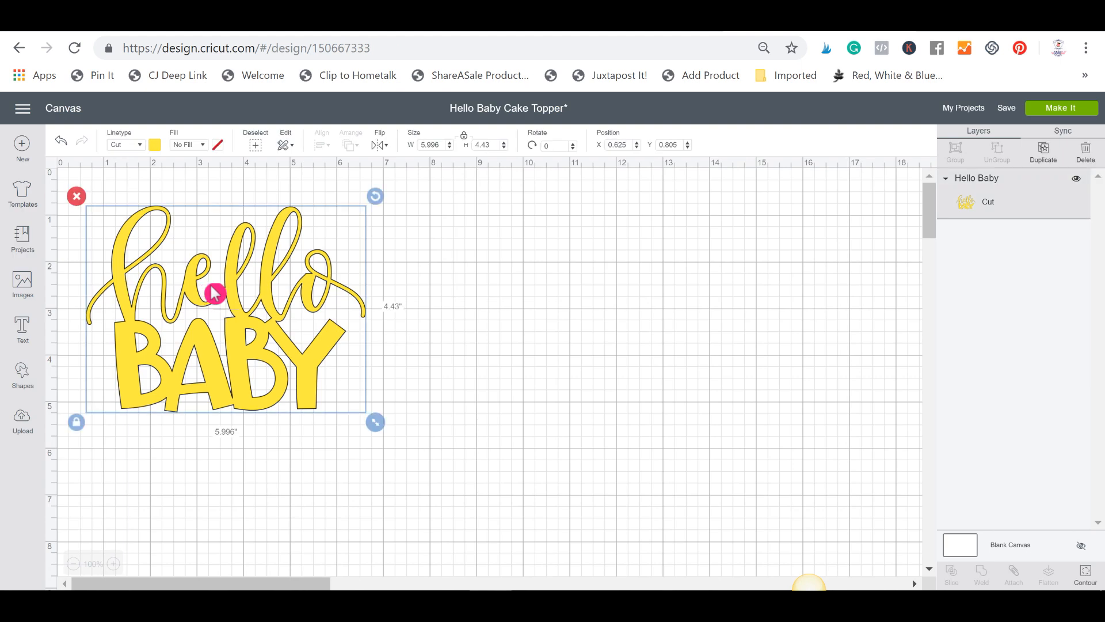
{"action": "left_click_drag", "start_coordinate": [214, 293], "coordinate": [481, 223]}
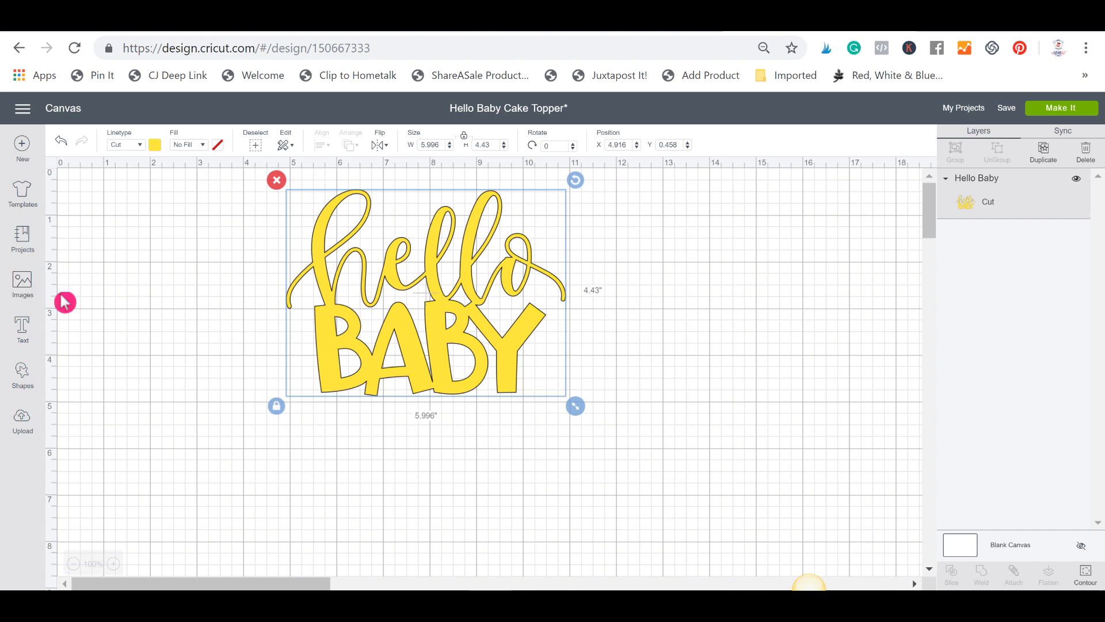
Browse the image library, looking through the featured images and the cartridge image sets.
{"action": "left_click", "coordinate": [22, 285]}
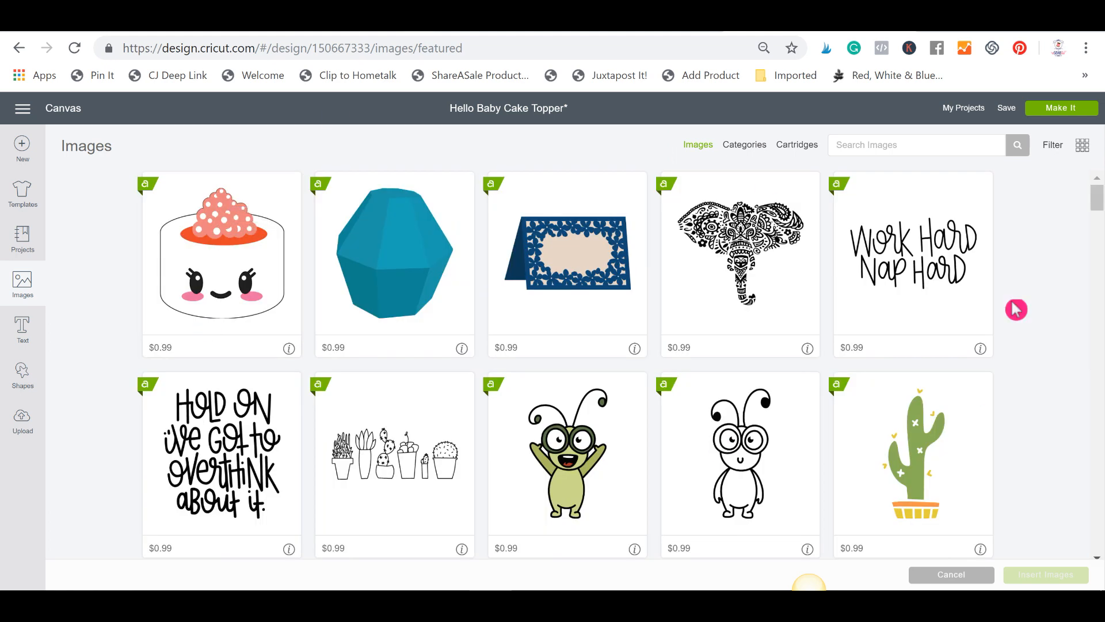
{"action": "scroll", "coordinate": [1022, 284], "scroll_direction": "down", "scroll_amount": 2}
{"action": "scroll", "coordinate": [1022, 283], "scroll_direction": "down", "scroll_amount": 7}
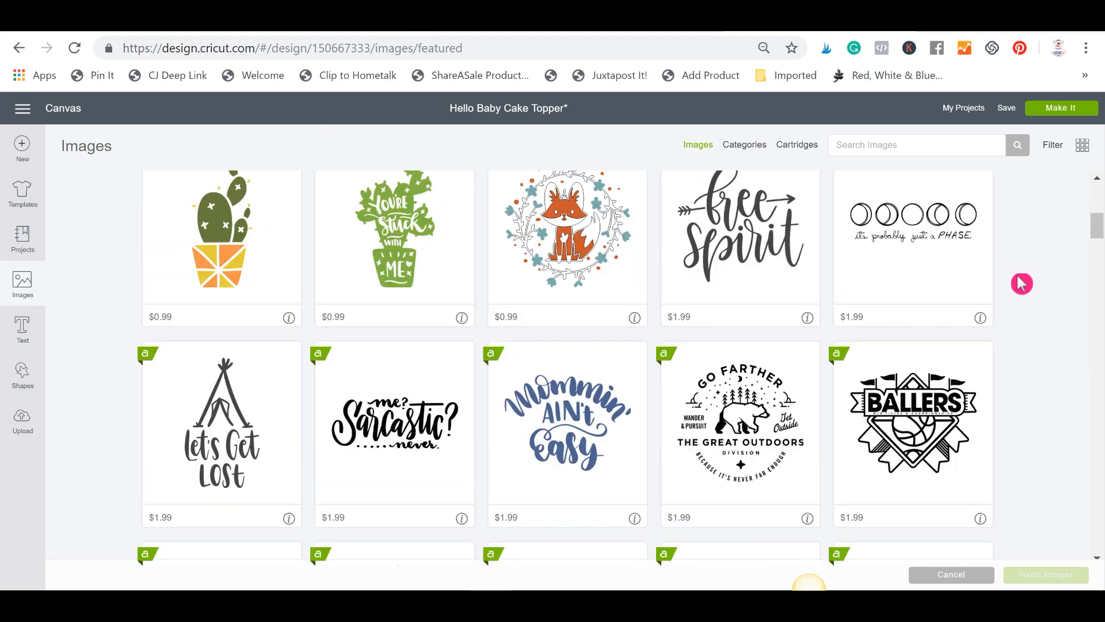
{"action": "scroll", "coordinate": [1021, 283], "scroll_direction": "up", "scroll_amount": 3}
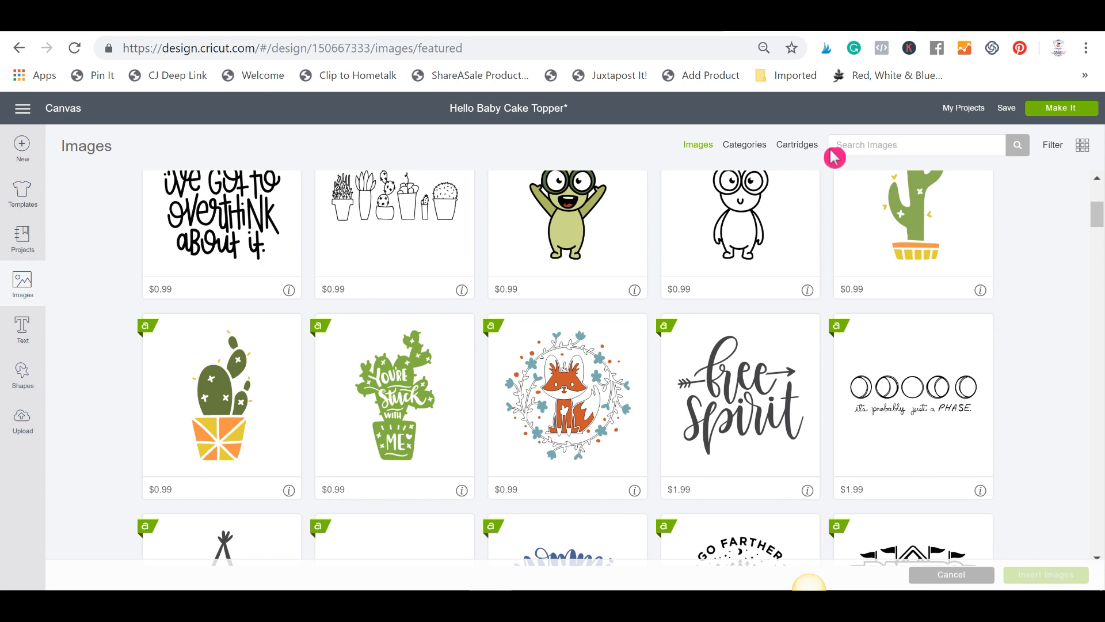
{"action": "left_click", "coordinate": [796, 153]}
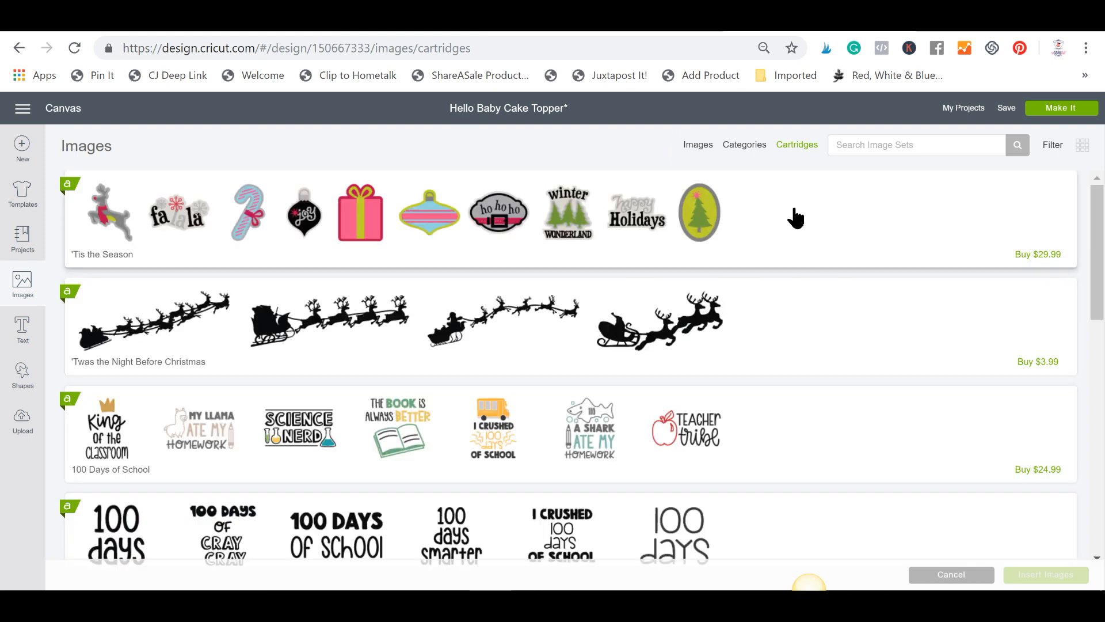
{"action": "scroll", "coordinate": [790, 276], "scroll_direction": "down", "scroll_amount": 2}
{"action": "scroll", "coordinate": [791, 277], "scroll_direction": "up", "scroll_amount": 2}
{"action": "scroll", "coordinate": [792, 278], "scroll_direction": "down", "scroll_amount": 5}
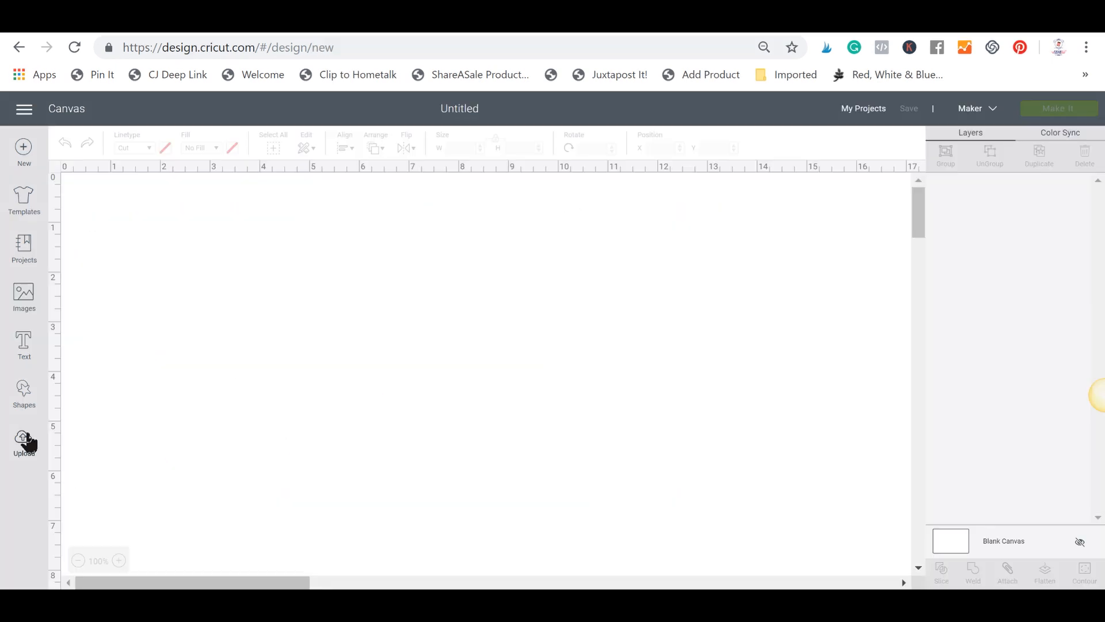
Try out text on a blank canvas with "Cricut is awesome" placed at about X 2.7, Y 3.2, and delete it.
{"action": "left_click", "coordinate": [24, 348]}
{"action": "left_click", "coordinate": [195, 493]}
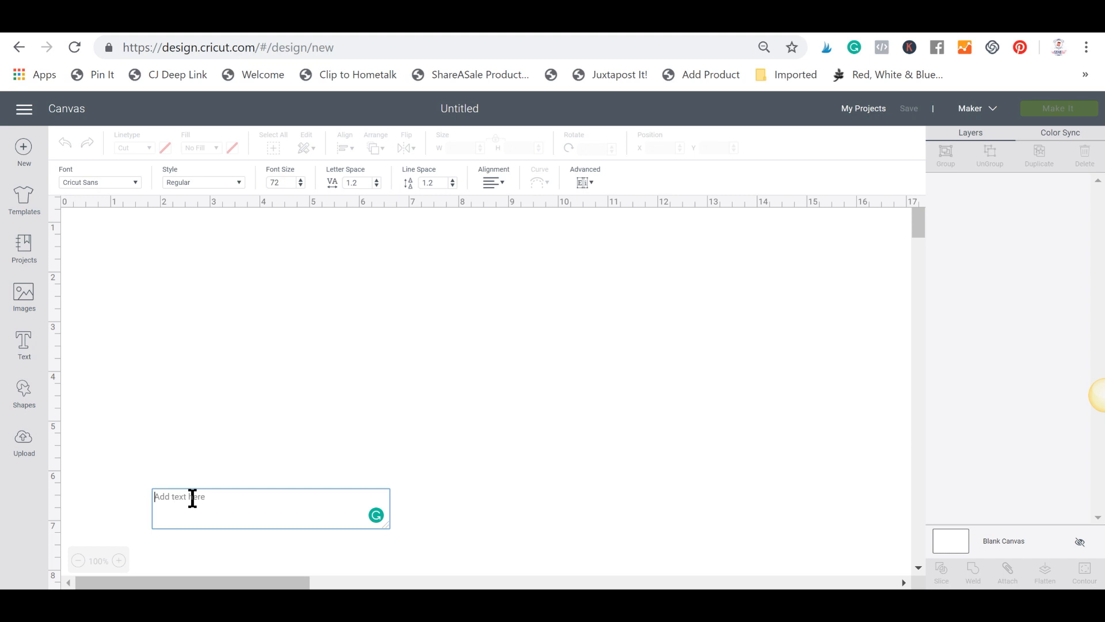
{"action": "type", "text": "Cricut is awesome"}
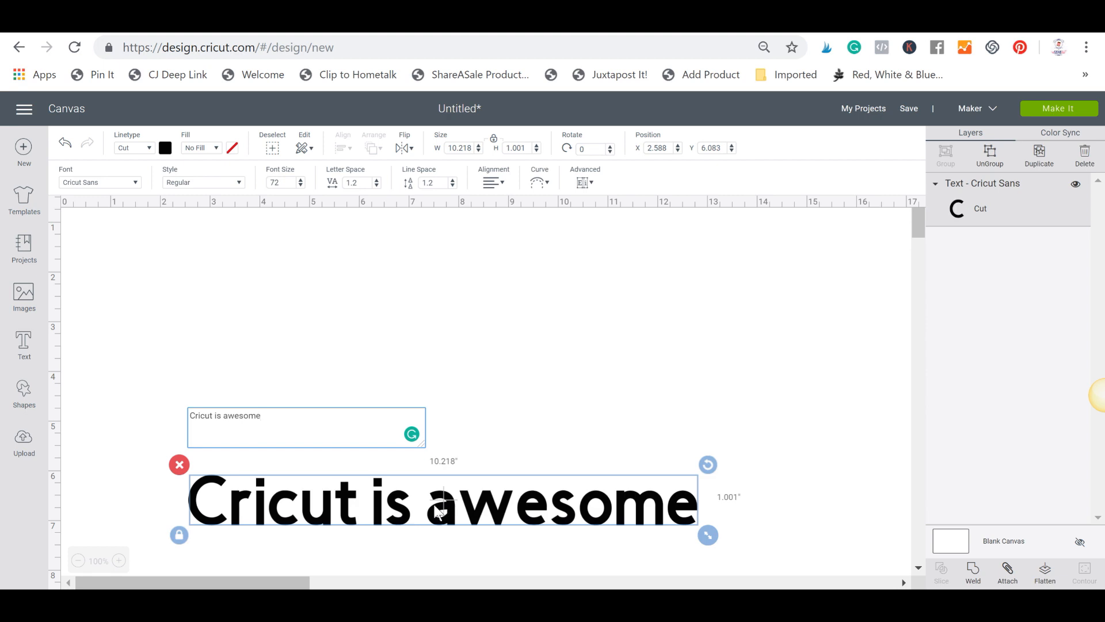
{"action": "left_click", "coordinate": [425, 414]}
{"action": "left_click_drag", "start_coordinate": [429, 422], "coordinate": [449, 368]}
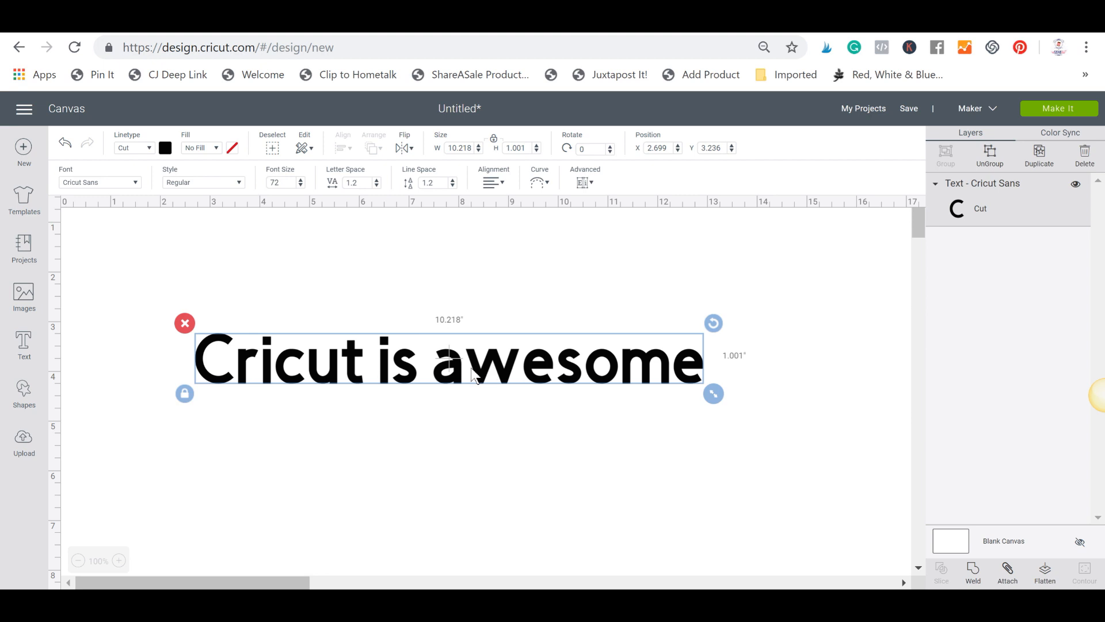
{"action": "left_click", "coordinate": [184, 324]}
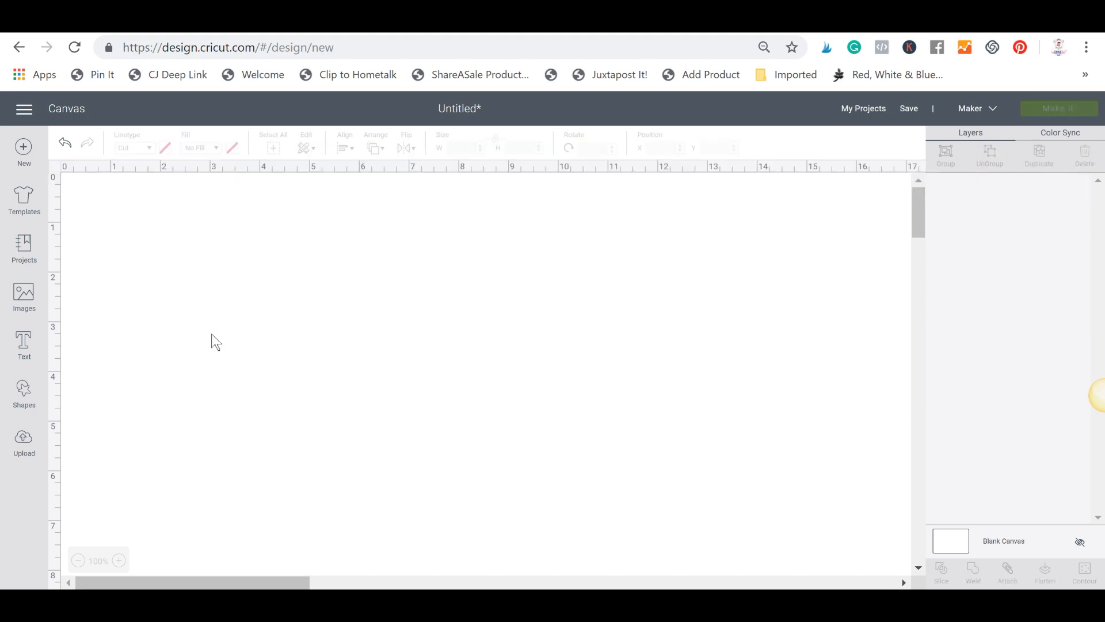
Add a square, a circle, a triangle, a heart and a score line to the blank canvas.
{"action": "left_click", "coordinate": [28, 402]}
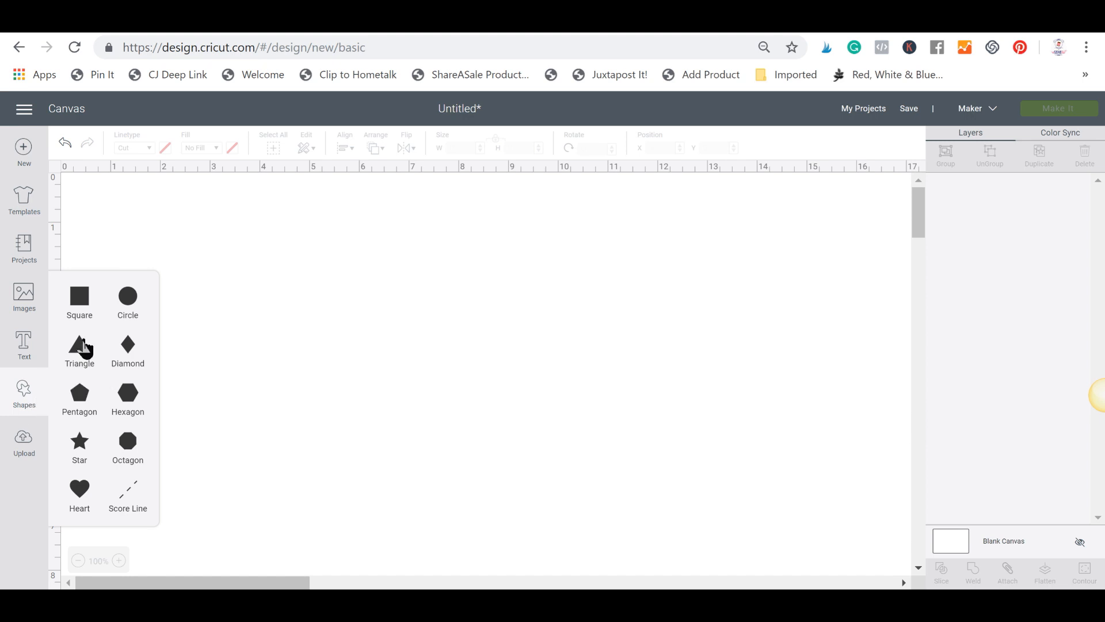
{"action": "left_click", "coordinate": [81, 311]}
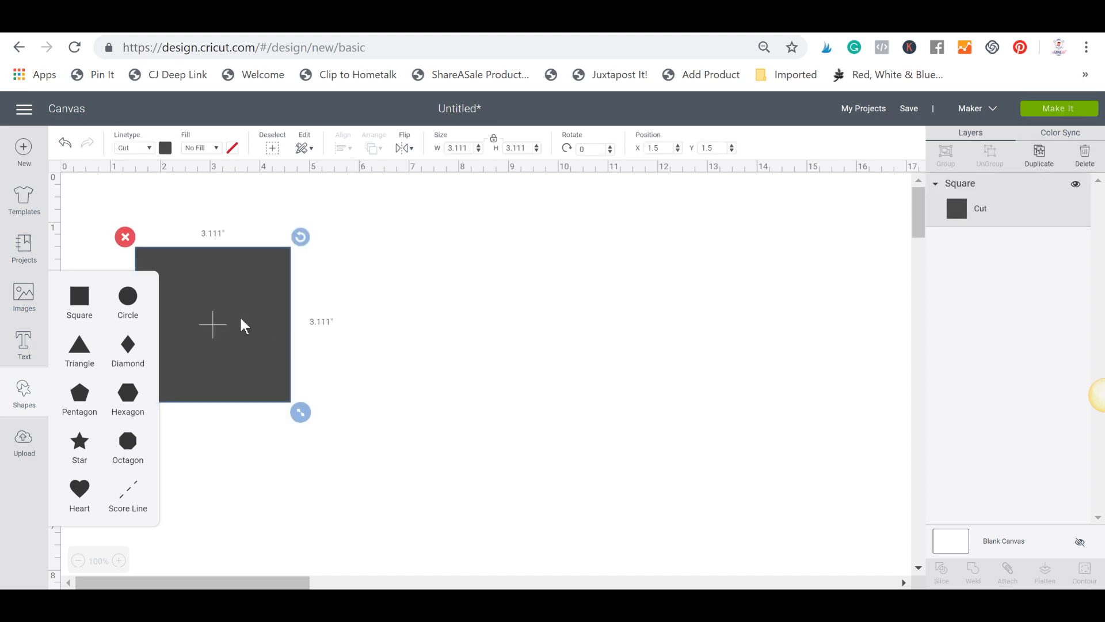
{"action": "left_click", "coordinate": [132, 298]}
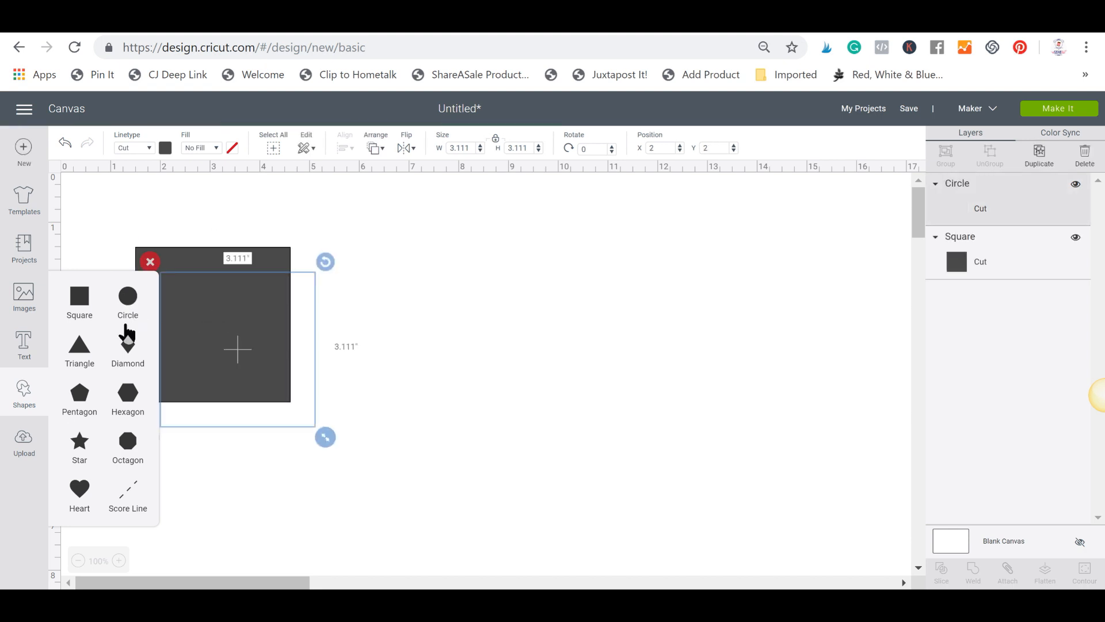
{"action": "left_click", "coordinate": [77, 360]}
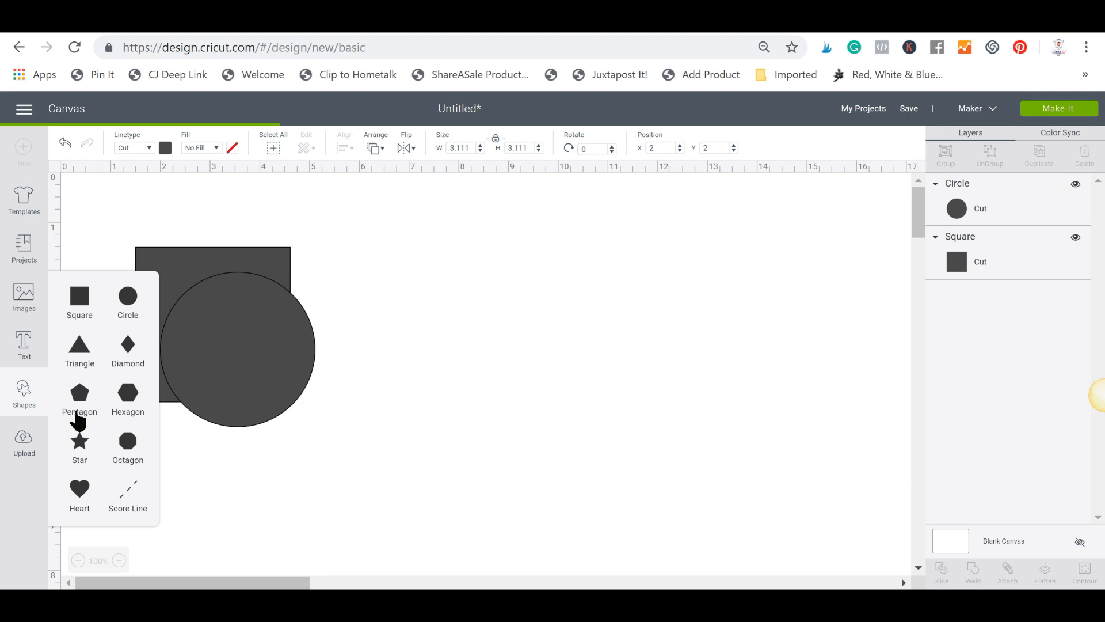
{"action": "left_click", "coordinate": [91, 493]}
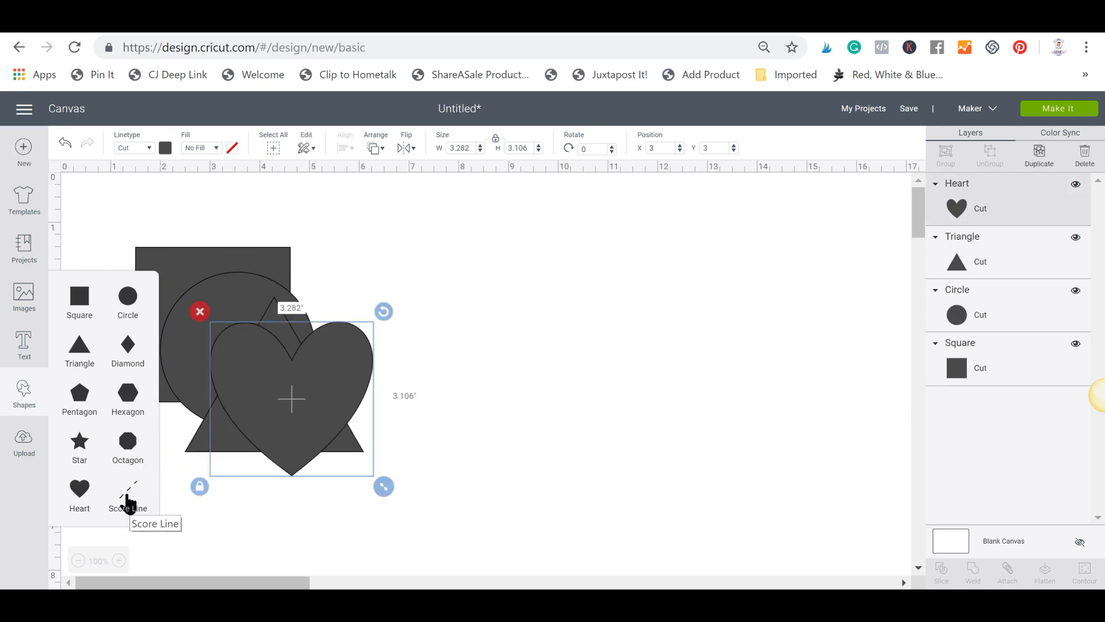
{"action": "left_click", "coordinate": [128, 500]}
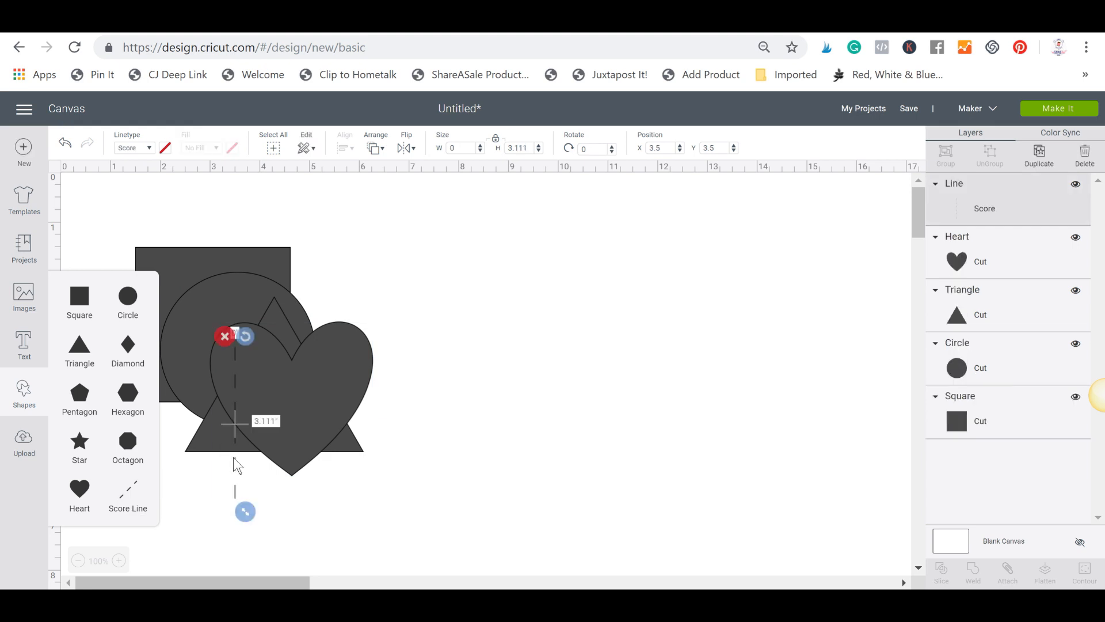
Move the score line to about X 9.4, Y 1.4 and place the square behind it at about X 7.9, Y 1.3.
{"action": "left_click_drag", "start_coordinate": [238, 460], "coordinate": [531, 354]}
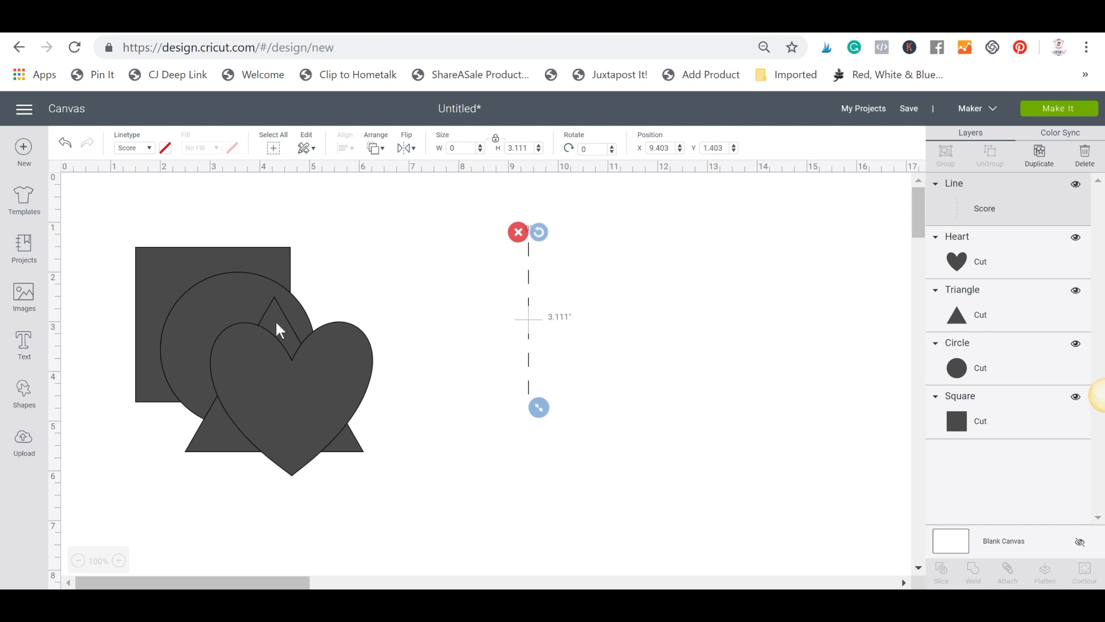
{"action": "left_click_drag", "start_coordinate": [284, 271], "coordinate": [688, 322]}
{"action": "left_click", "coordinate": [691, 423]}
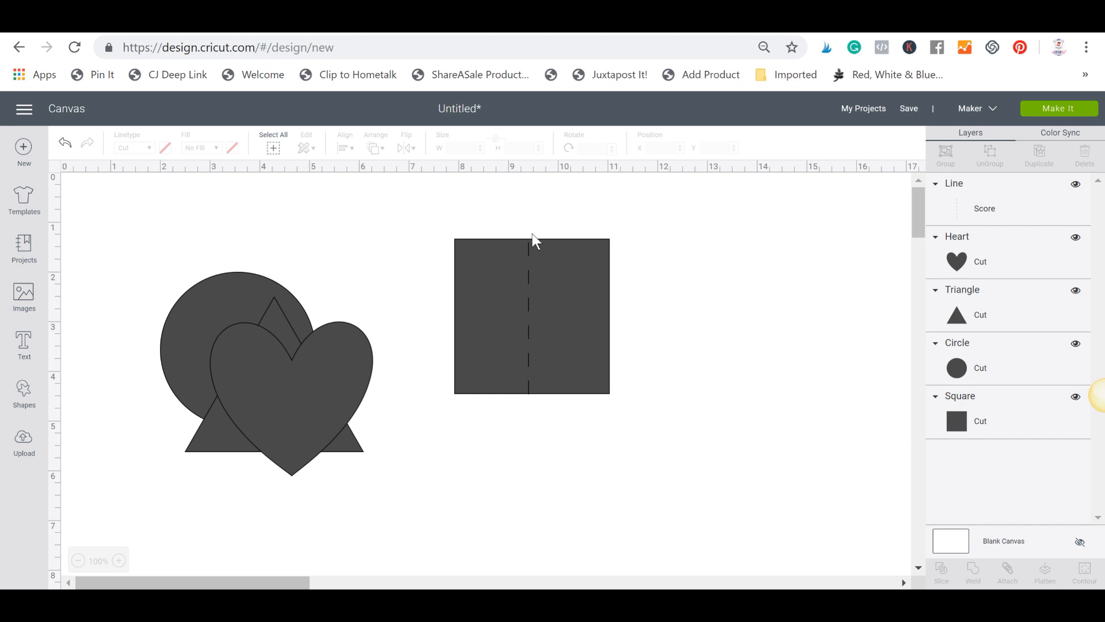
Attach the score line to the square so that both are handled as one piece.
{"action": "left_click_drag", "start_coordinate": [658, 475], "coordinate": [437, 224]}
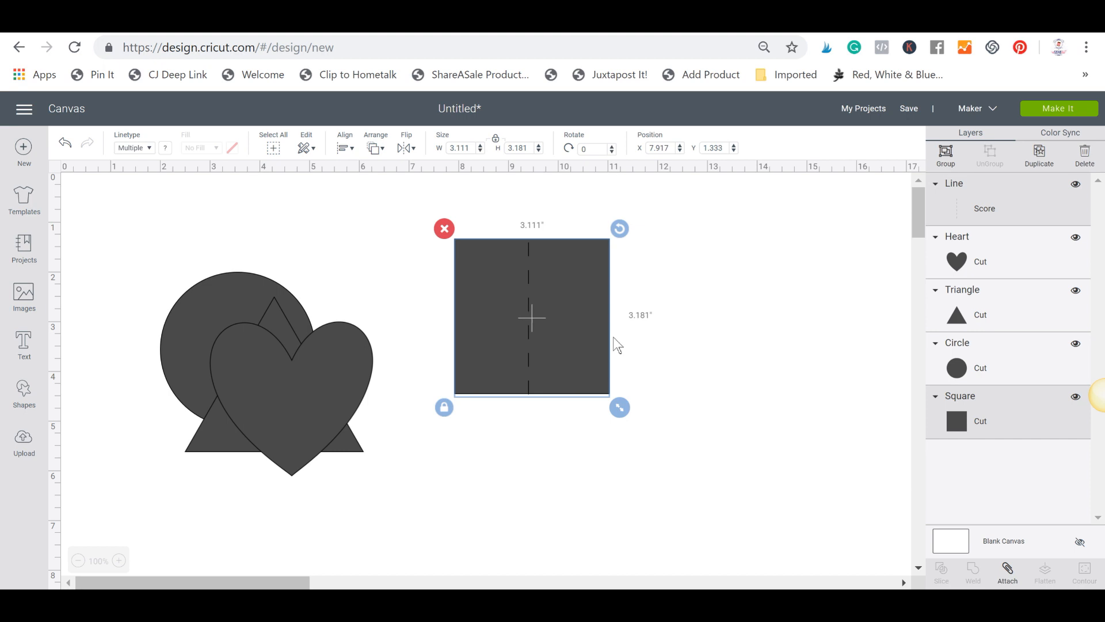
{"action": "left_click", "coordinate": [671, 392]}
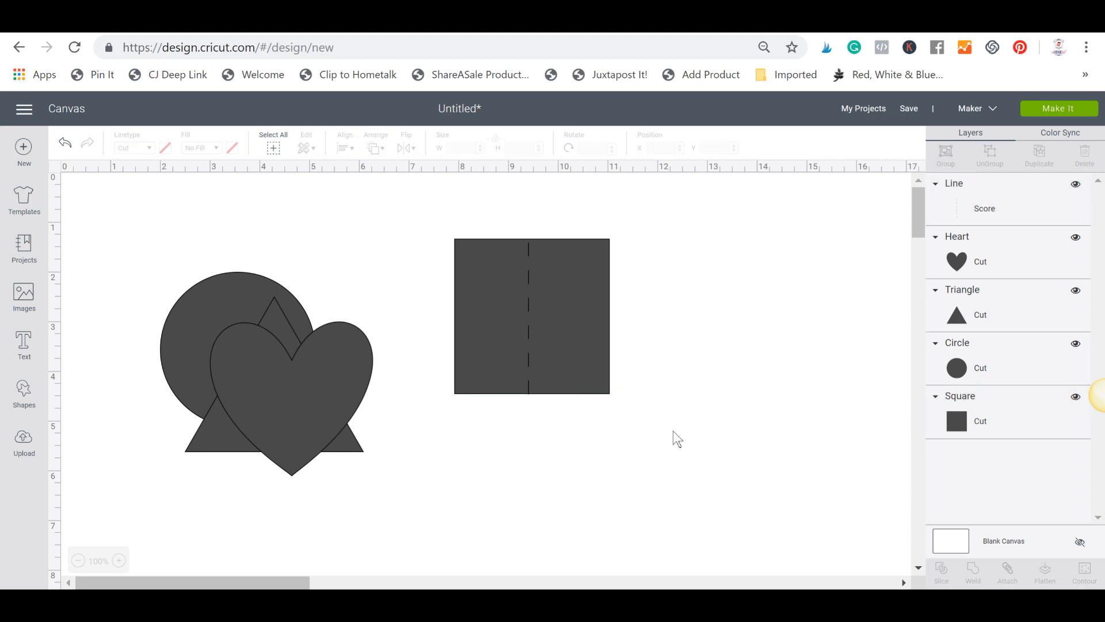
{"action": "left_click_drag", "start_coordinate": [656, 414], "coordinate": [440, 199]}
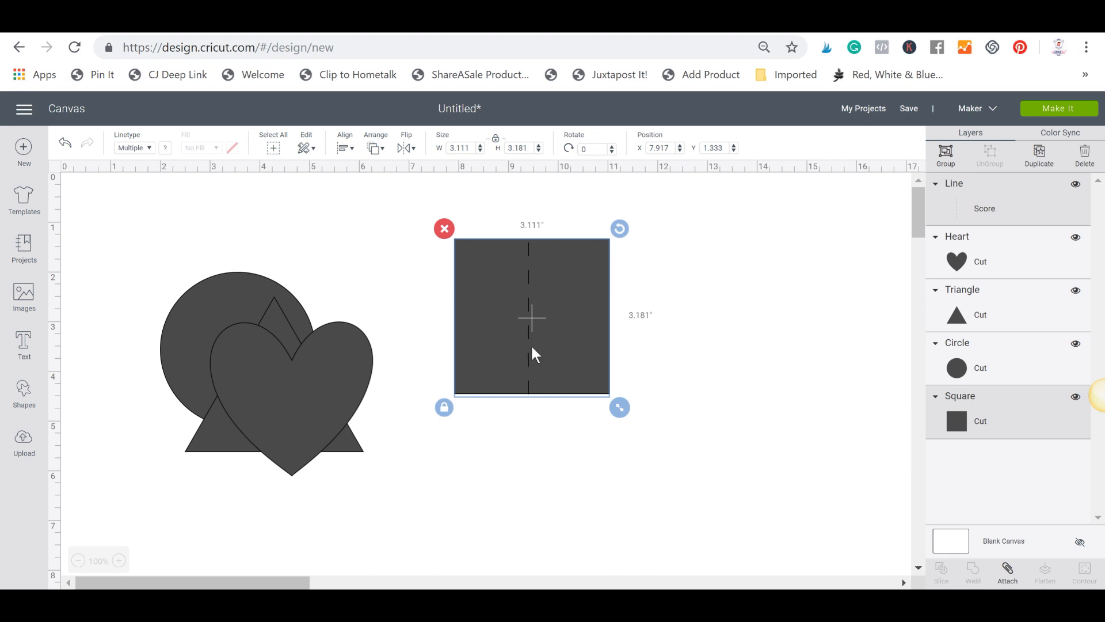
{"action": "left_click", "coordinate": [1008, 576]}
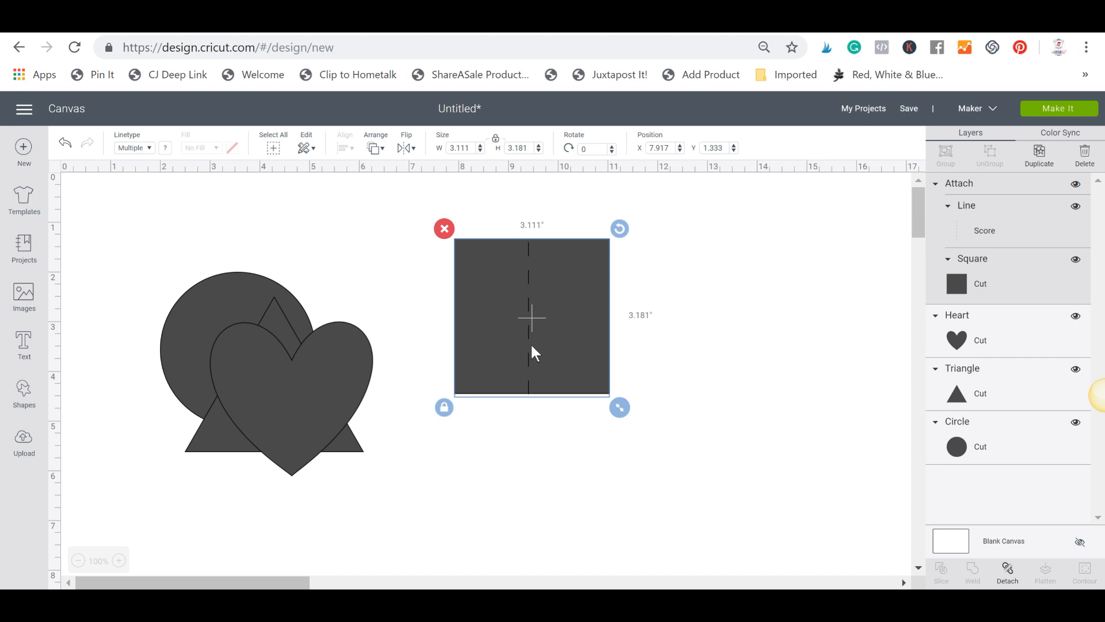
Select all the shapes on the canvas and delete them.
{"action": "left_click", "coordinate": [820, 330]}
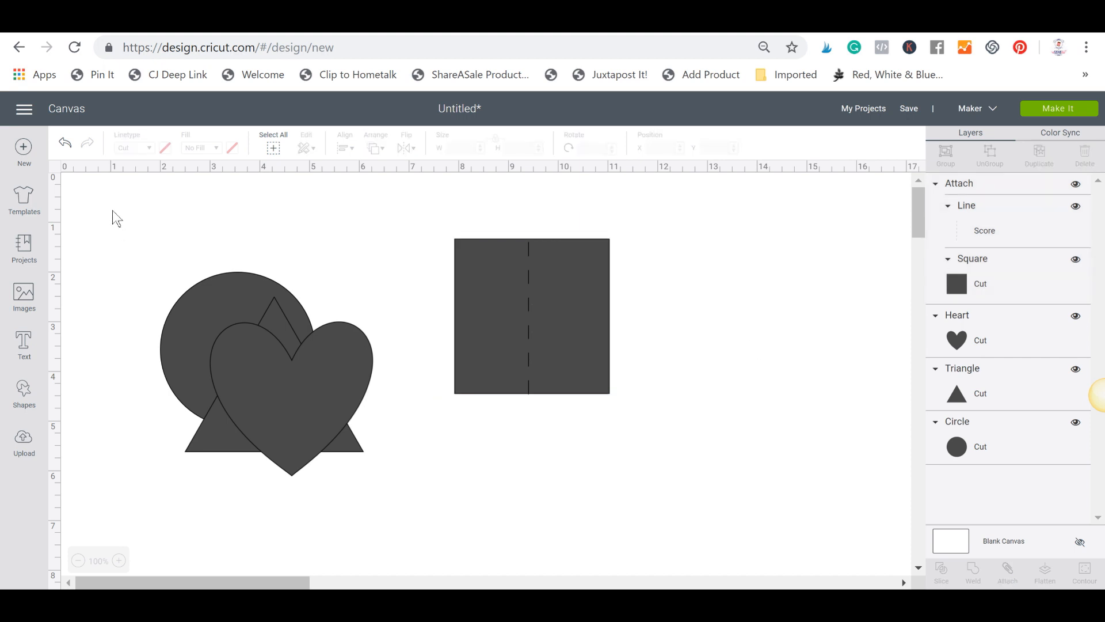
{"action": "left_click_drag", "start_coordinate": [619, 412], "coordinate": [739, 558]}
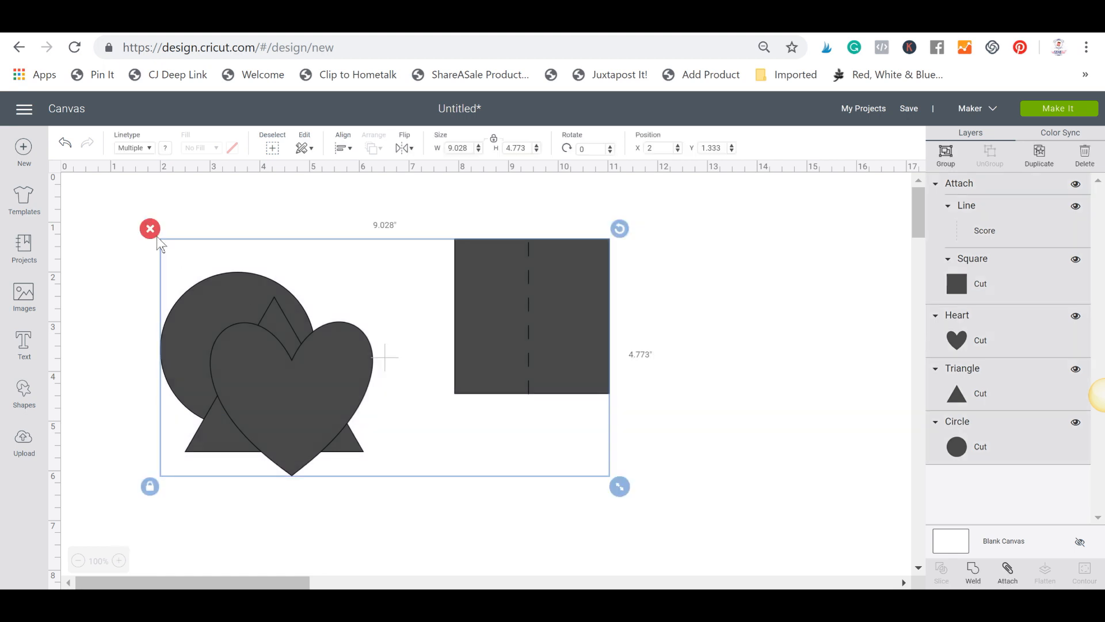
{"action": "left_click", "coordinate": [151, 229]}
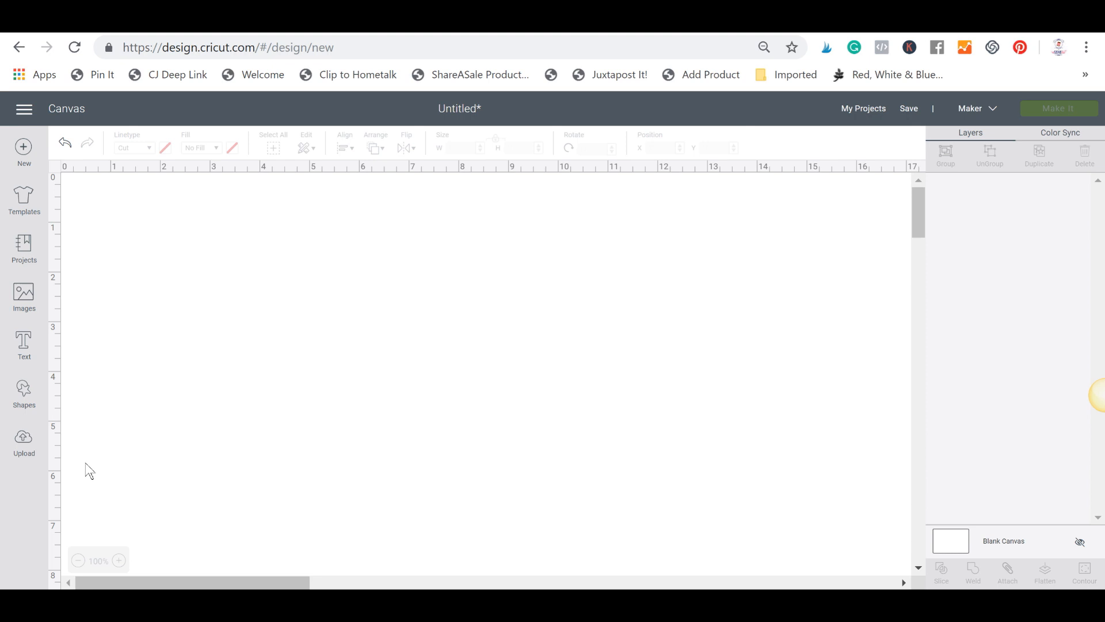
Start an image upload and load the kicking ninja picture from the graphics folder.
{"action": "left_click", "coordinate": [24, 441]}
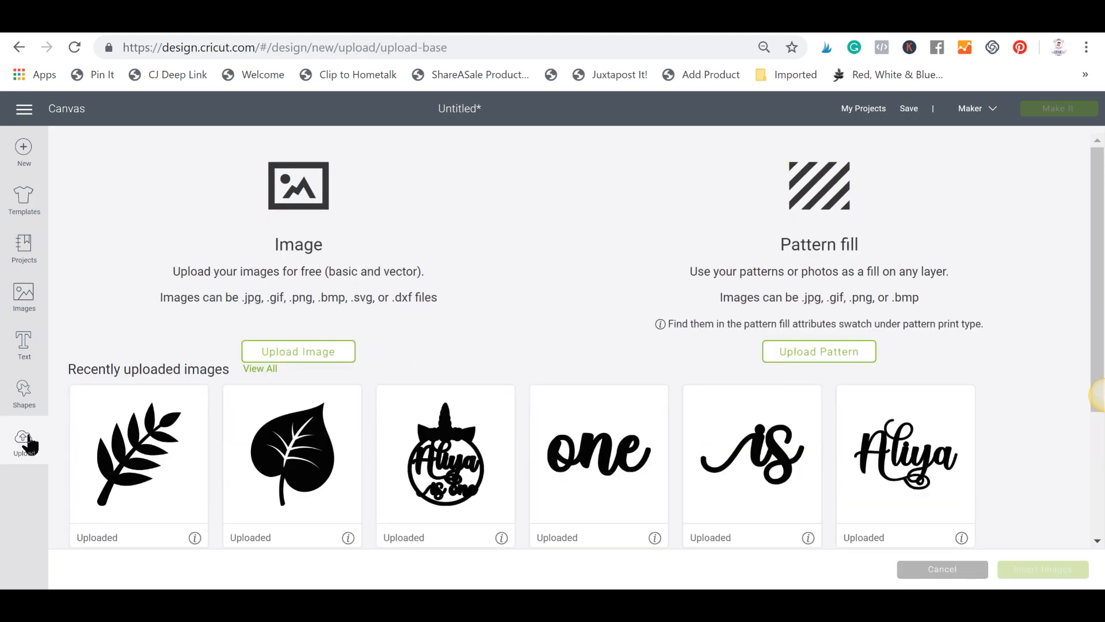
{"action": "left_click", "coordinate": [295, 354]}
{"action": "left_click", "coordinate": [512, 270]}
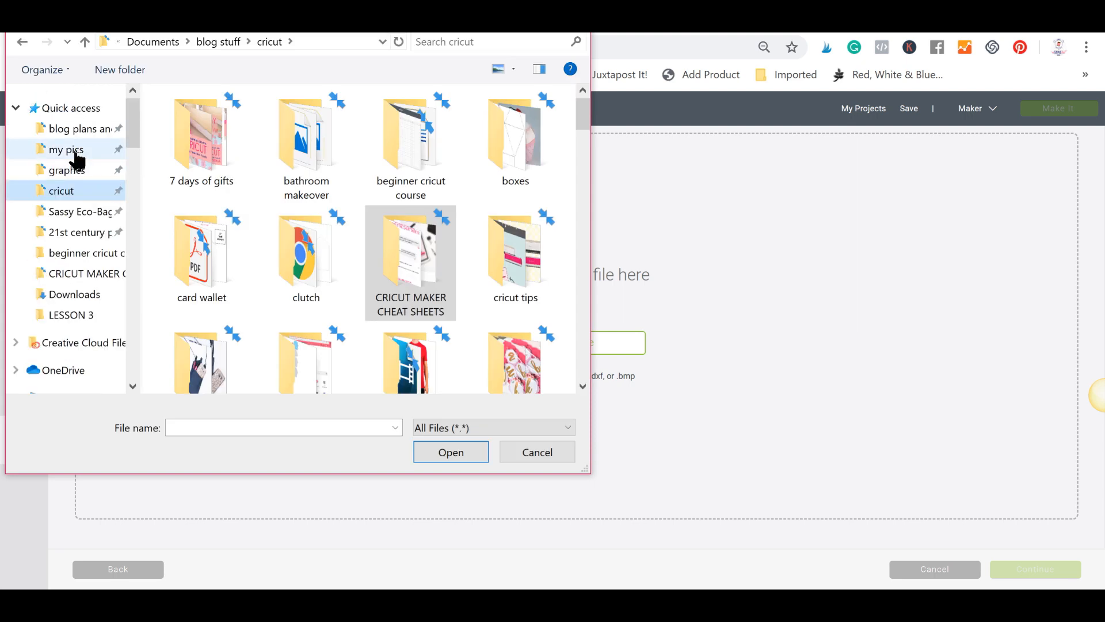
{"action": "left_click", "coordinate": [83, 175]}
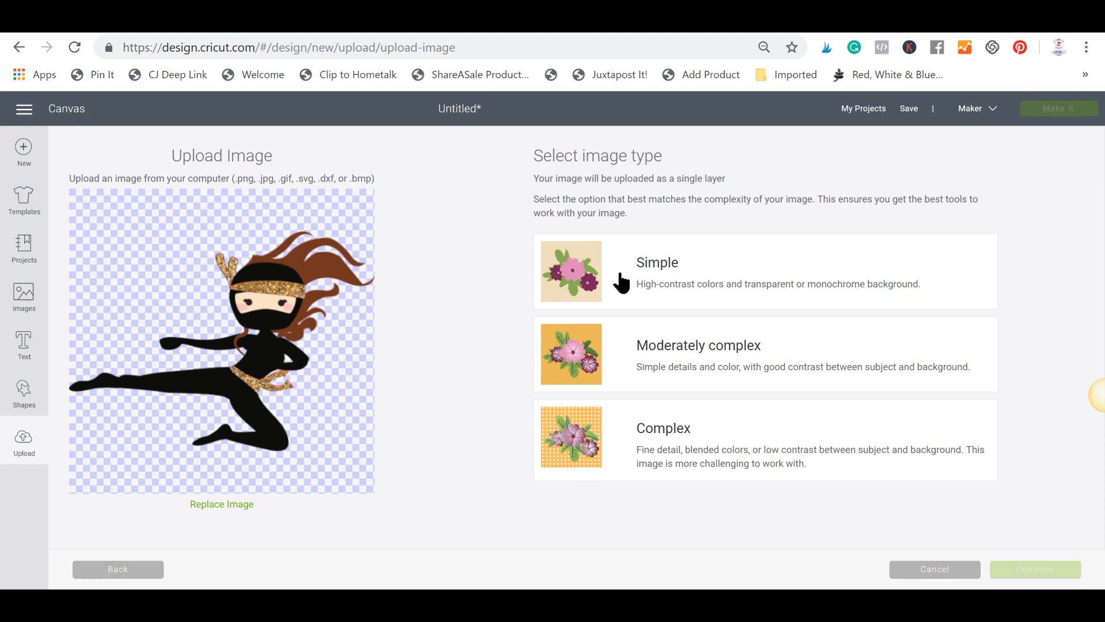
Compare the Simple and Complex image types for the ninja picture and continue with Complex.
{"action": "left_click", "coordinate": [651, 278]}
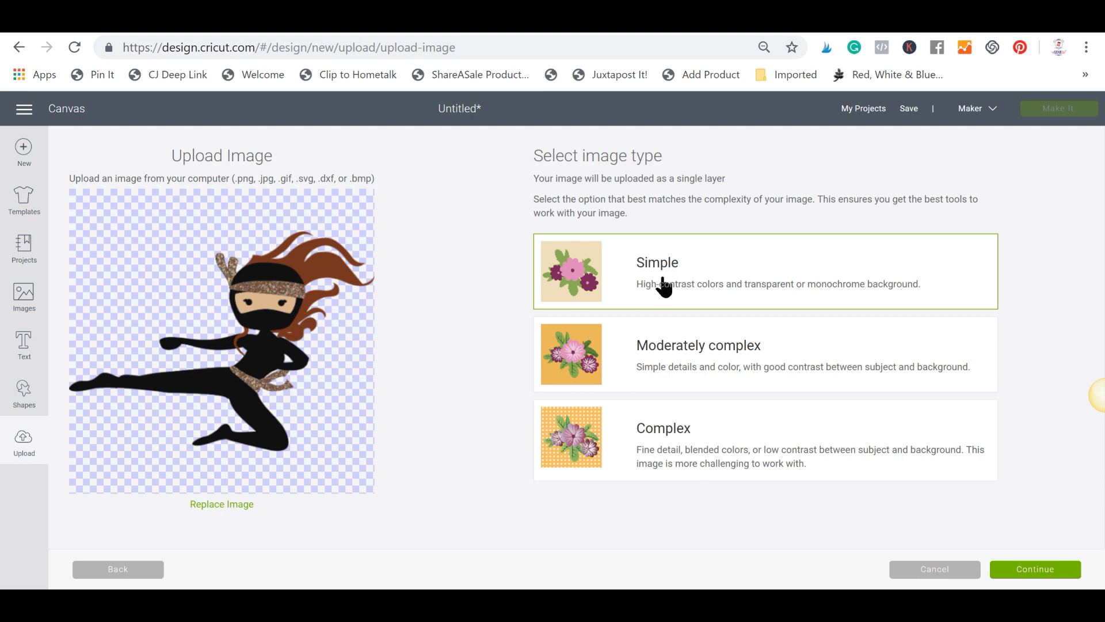
{"action": "left_click", "coordinate": [624, 446]}
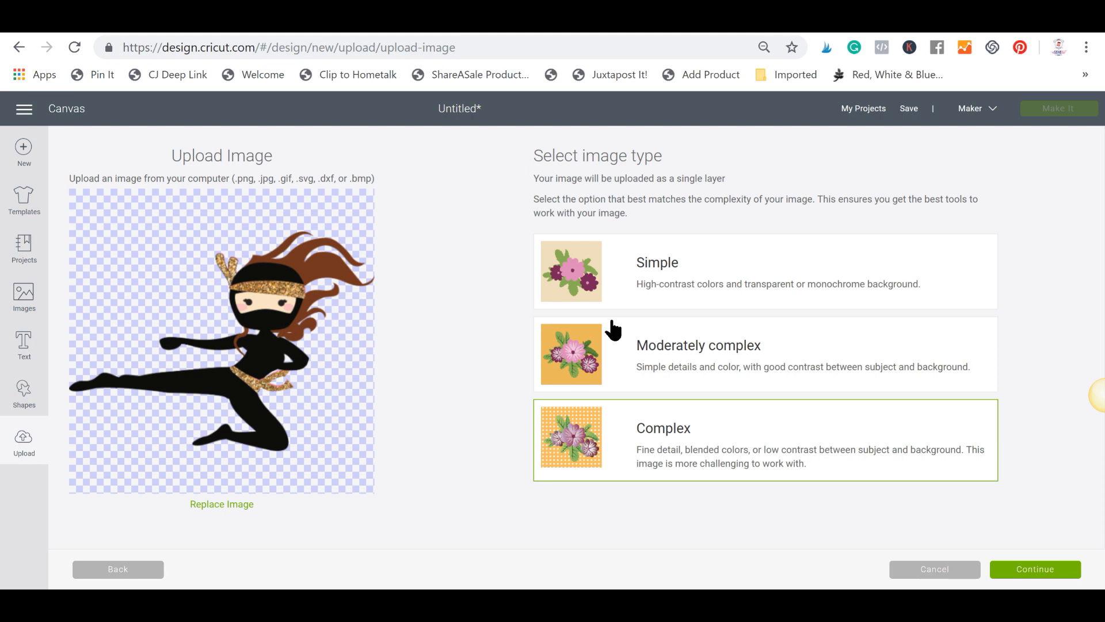
{"action": "left_click", "coordinate": [627, 288]}
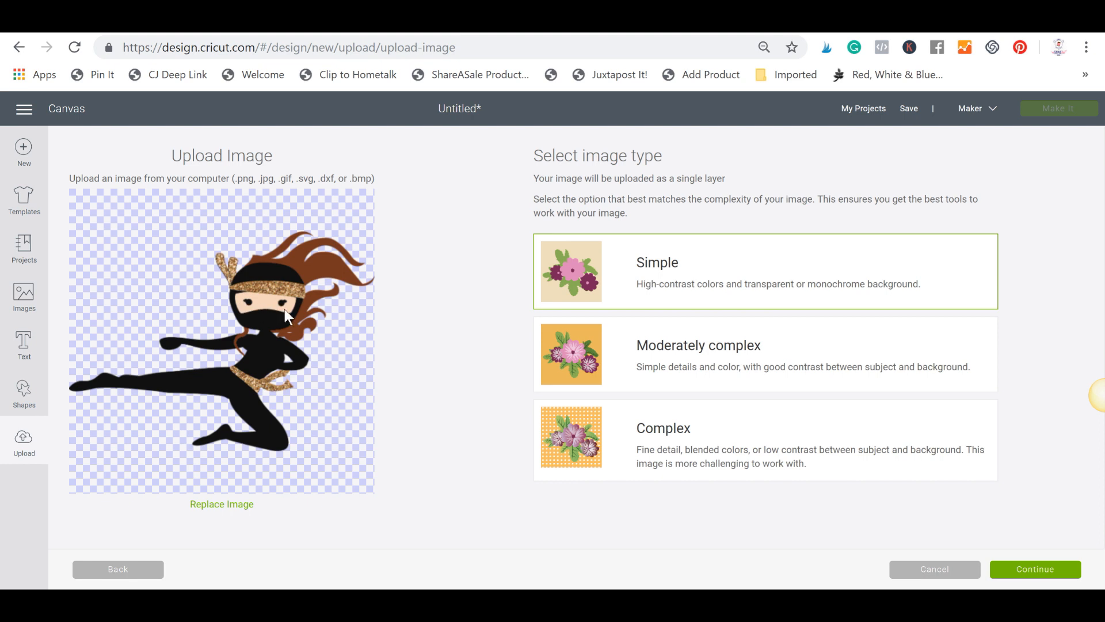
{"action": "left_click", "coordinate": [637, 462]}
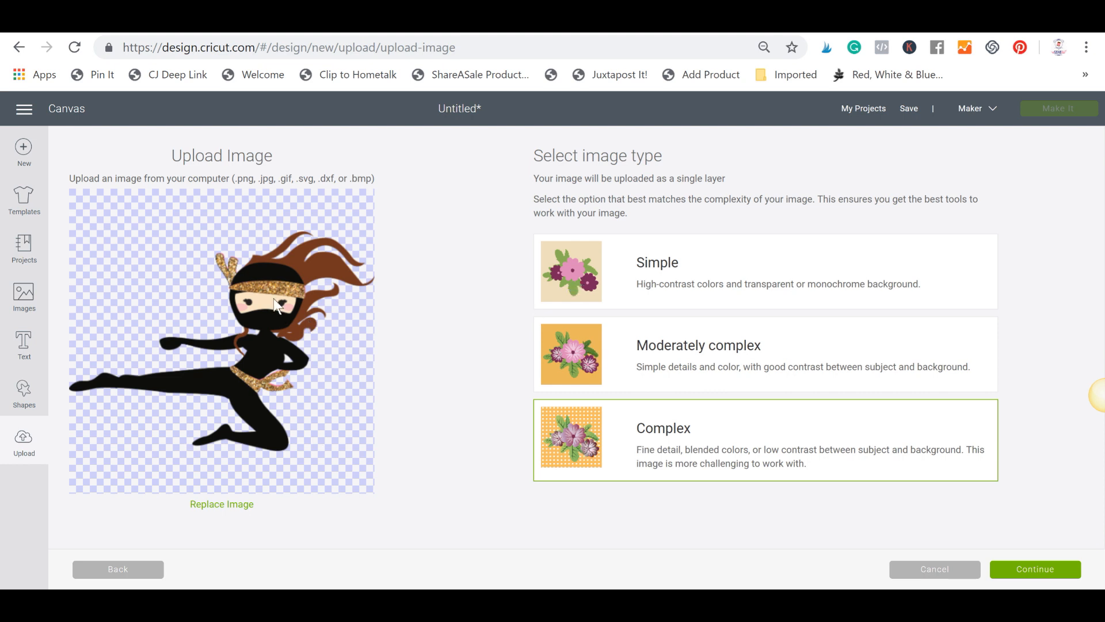
{"action": "left_click", "coordinate": [1050, 568]}
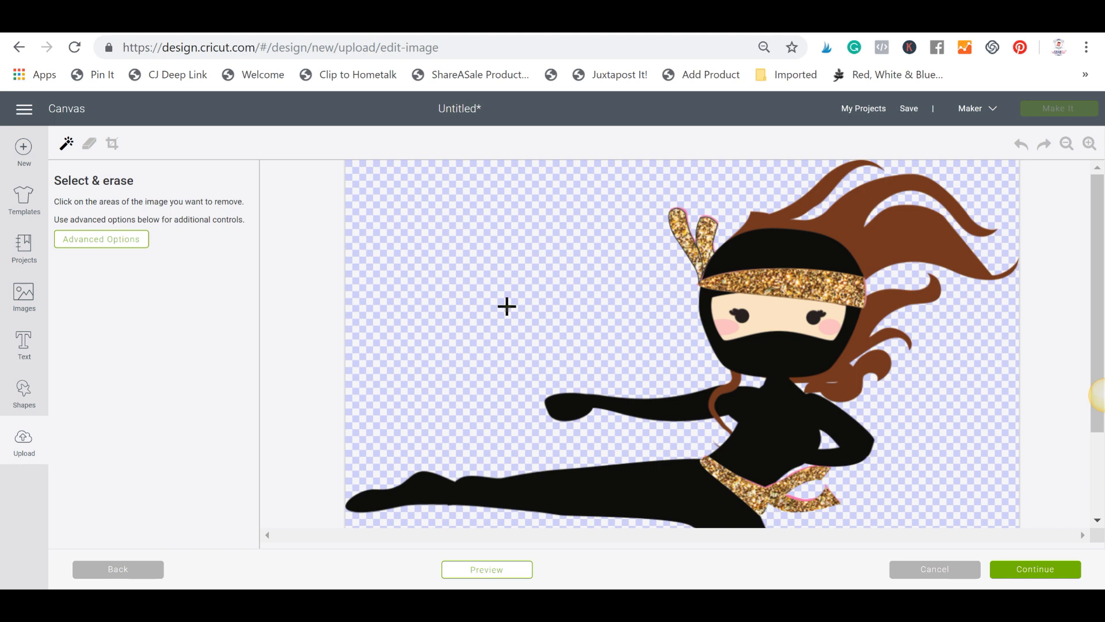
Look over the ninja picture in the image editor and try Select & erase on its transparent background.
{"action": "scroll", "coordinate": [547, 299], "scroll_direction": "down", "scroll_amount": 3}
{"action": "scroll", "coordinate": [547, 298], "scroll_direction": "down", "scroll_amount": 1}
{"action": "scroll", "coordinate": [475, 302], "scroll_direction": "up", "scroll_amount": 3}
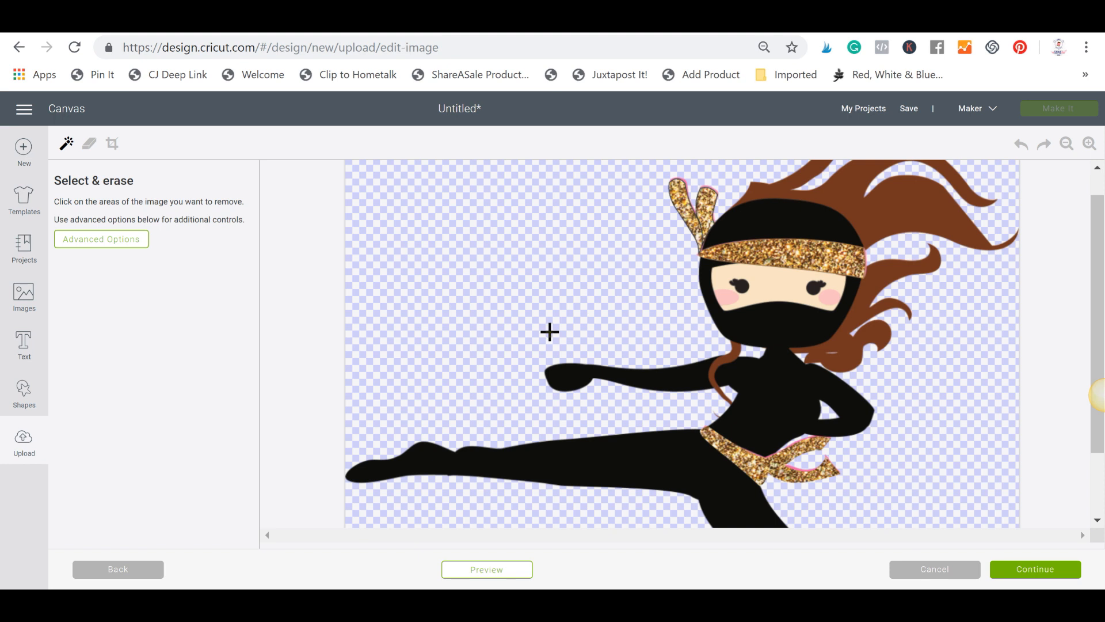
{"action": "scroll", "coordinate": [527, 310], "scroll_direction": "up", "scroll_amount": 1}
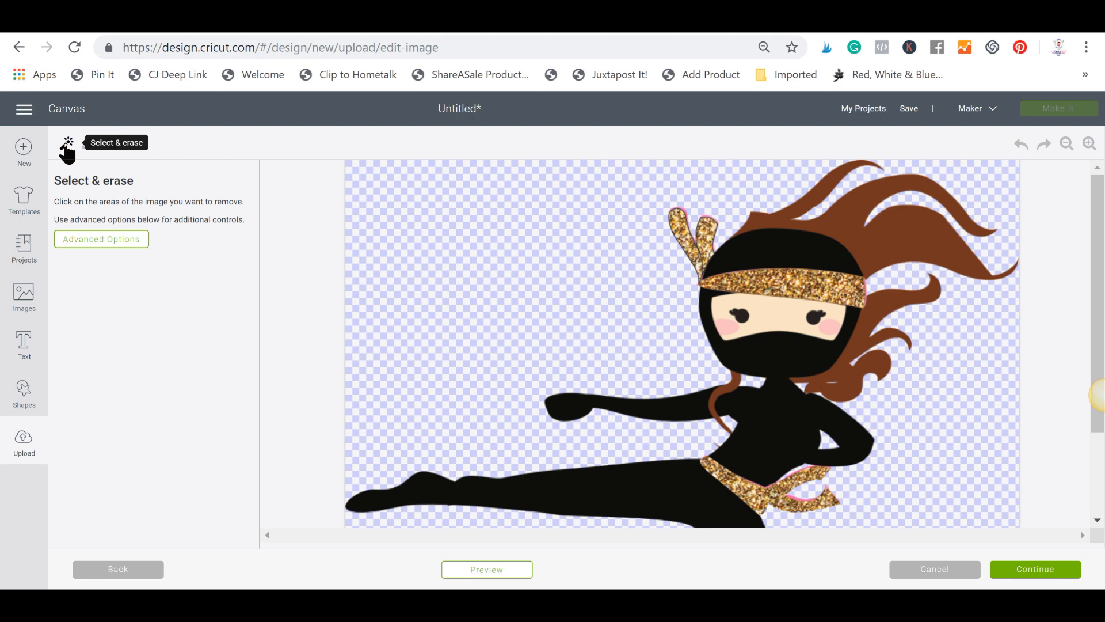
{"action": "left_click", "coordinate": [454, 274]}
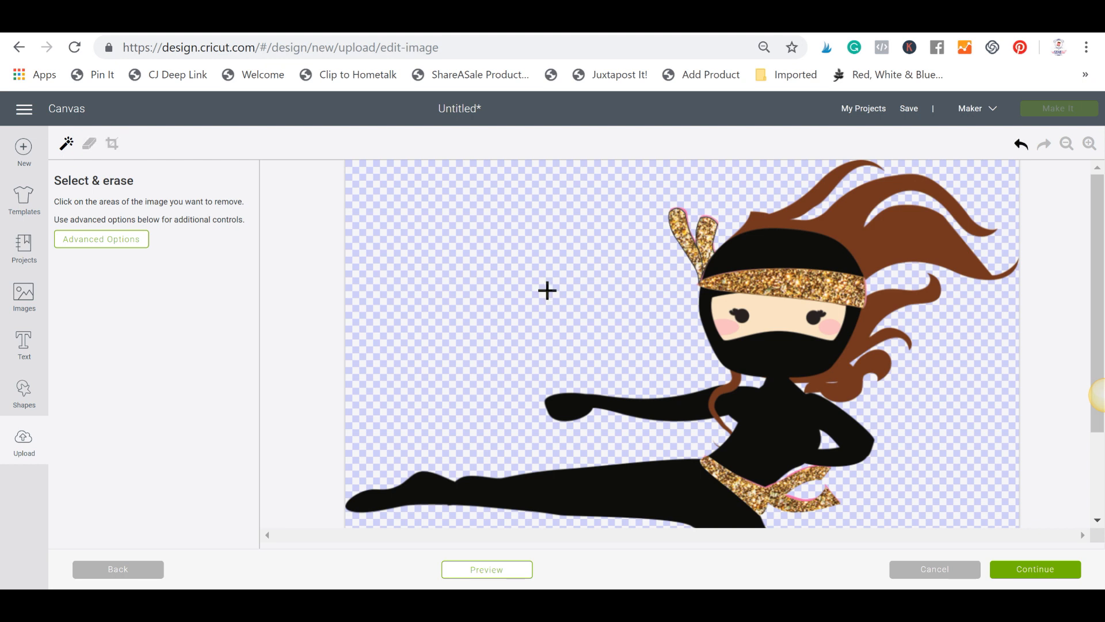
Go back and upload the Ninja Jav Crafts logo instead, continuing with the Complex image type.
{"action": "left_click", "coordinate": [125, 570]}
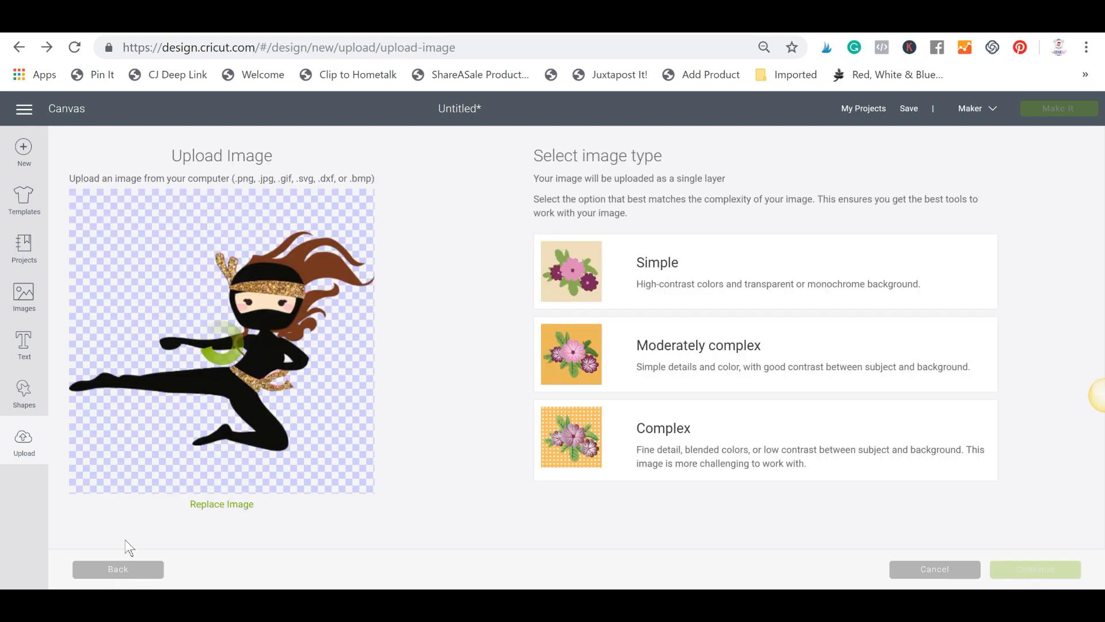
{"action": "left_click", "coordinate": [131, 571]}
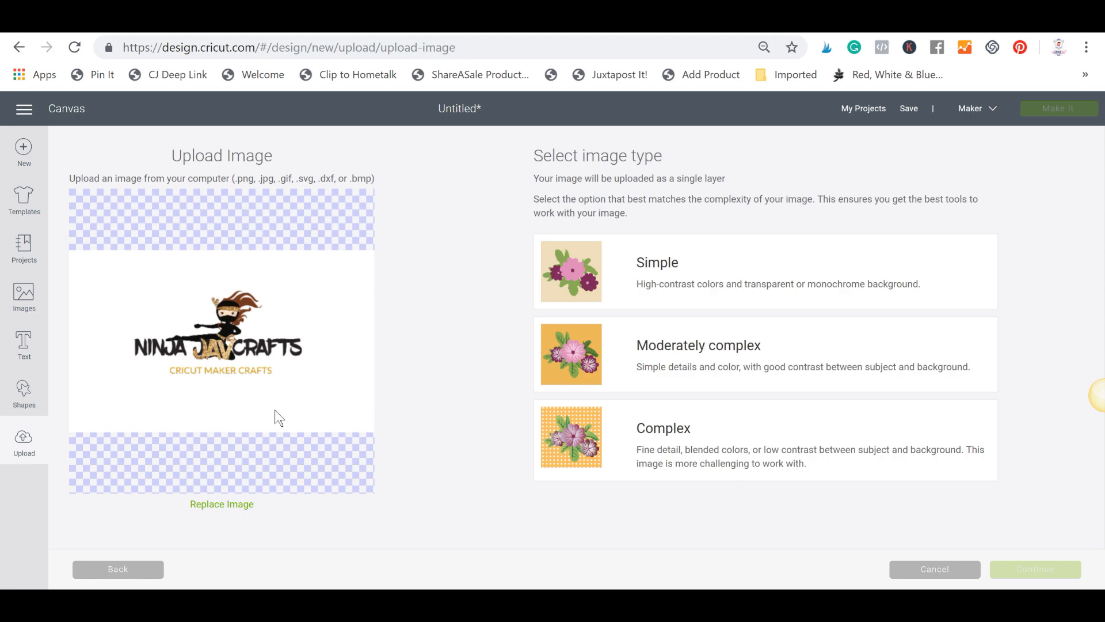
{"action": "left_click", "coordinate": [719, 437]}
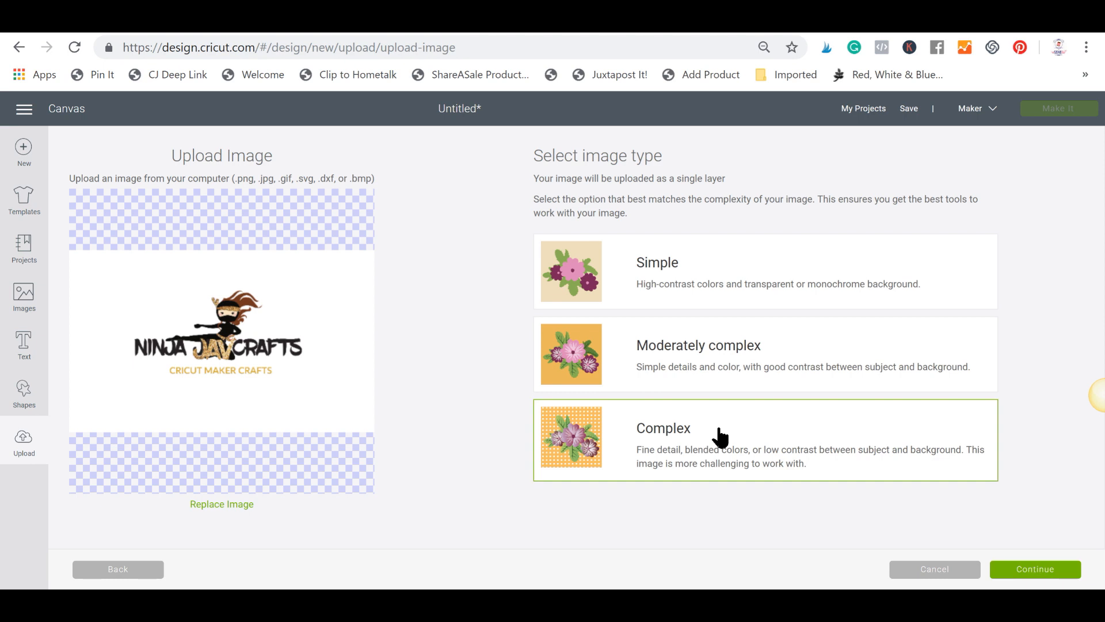
{"action": "left_click", "coordinate": [1069, 571]}
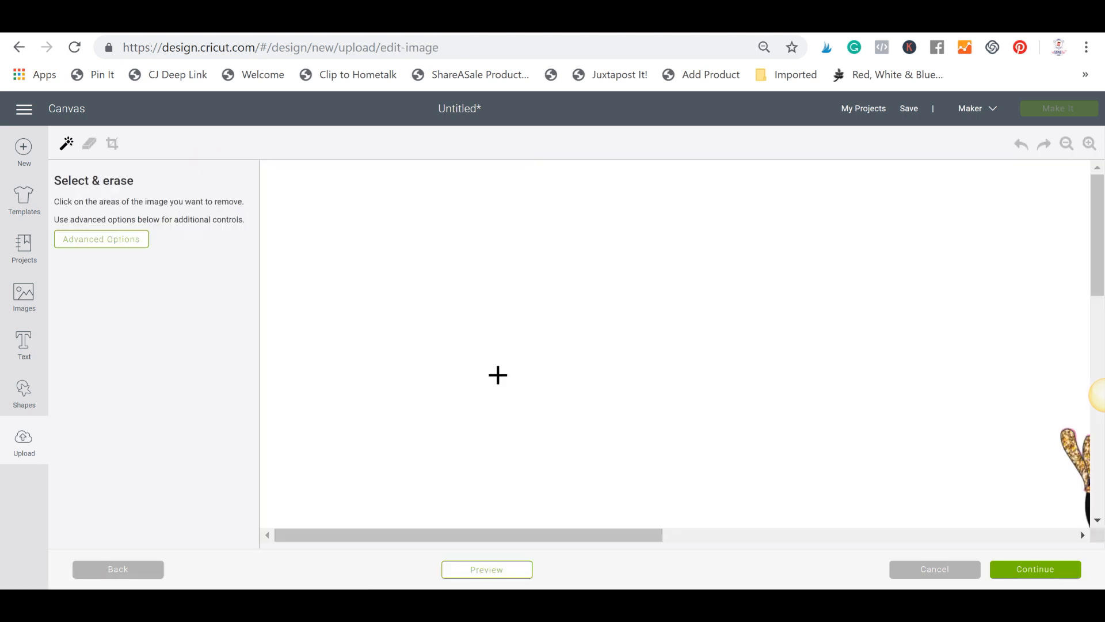
Erase the white background around the logo with Select & erase and inspect the remaining artwork up close.
{"action": "left_click", "coordinate": [1070, 149]}
{"action": "left_click", "coordinate": [1066, 143]}
{"action": "left_click", "coordinate": [1067, 143]}
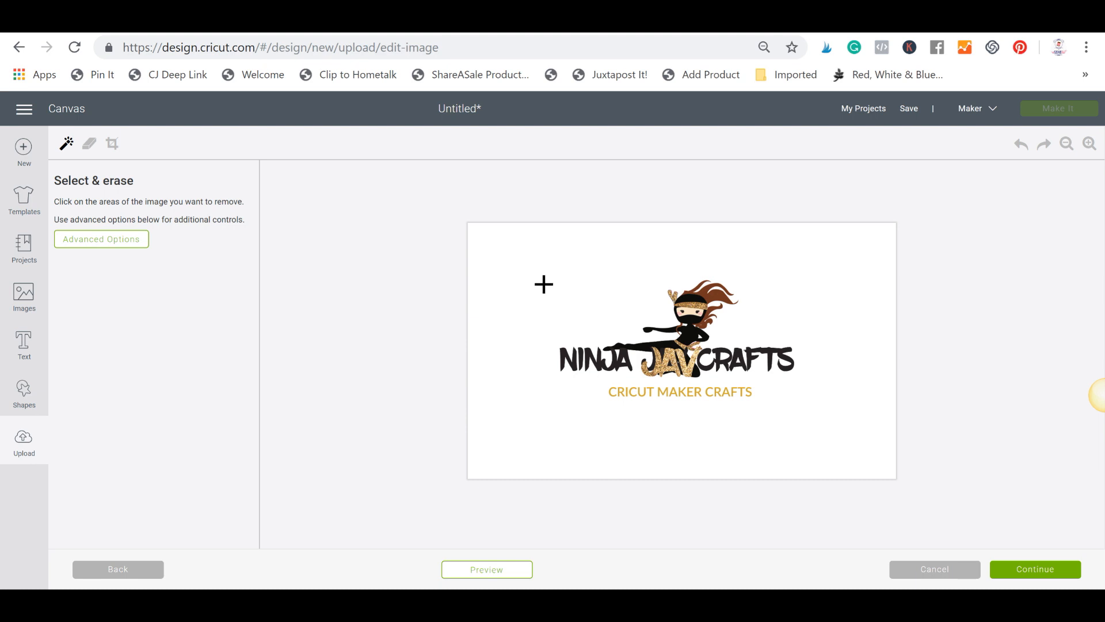
{"action": "left_click", "coordinate": [602, 317]}
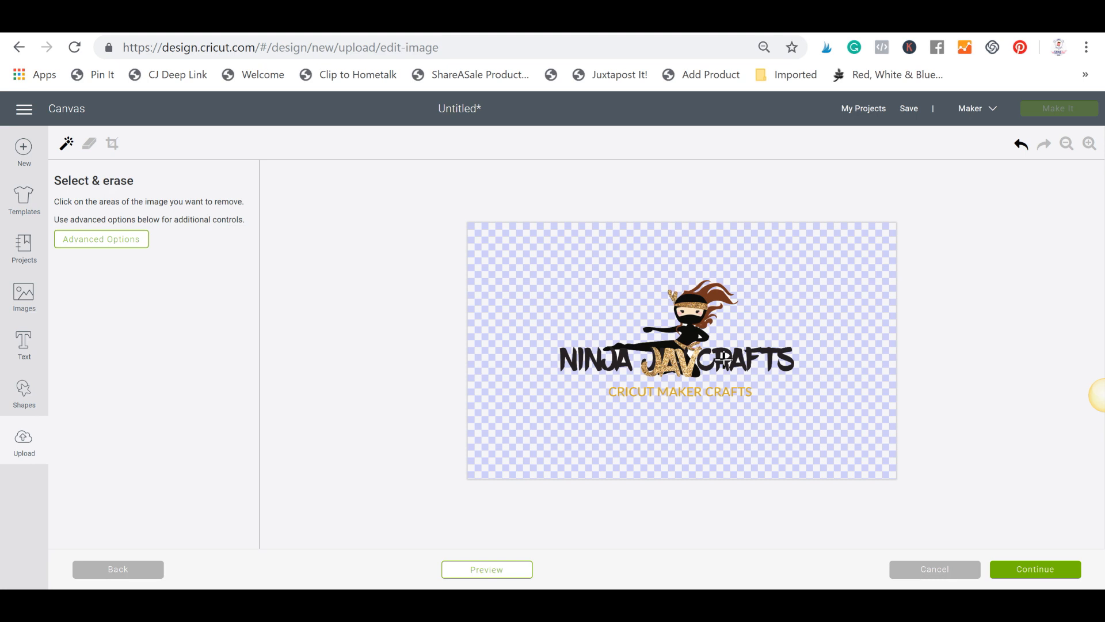
{"action": "left_click", "coordinate": [1089, 144]}
{"action": "left_click", "coordinate": [1089, 144]}
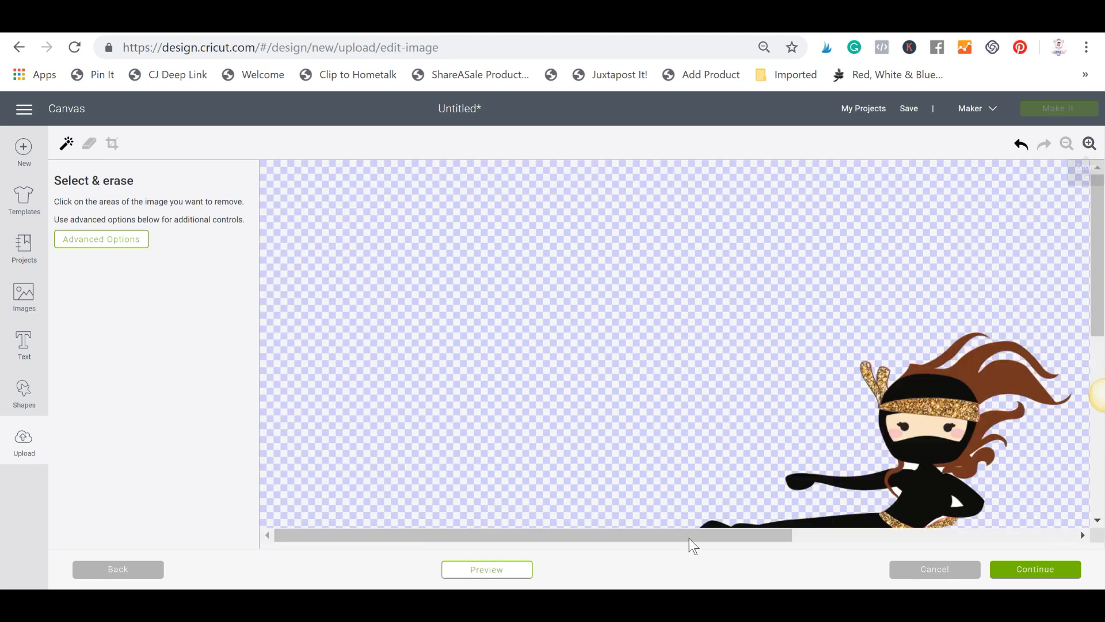
{"action": "left_click_drag", "start_coordinate": [693, 537], "coordinate": [991, 534]}
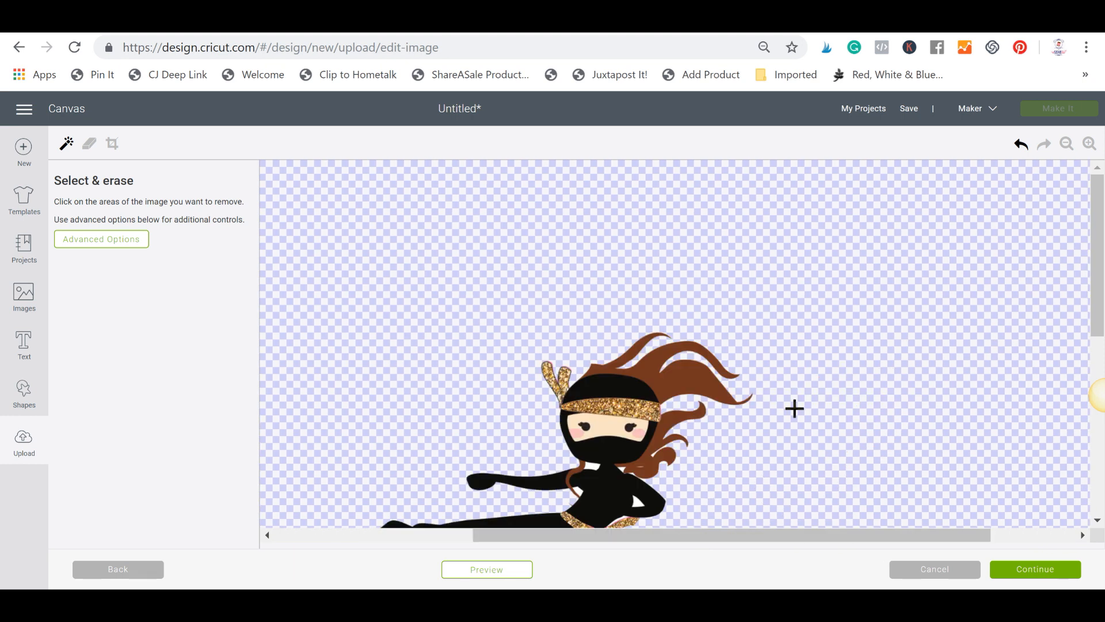
{"action": "scroll", "coordinate": [793, 404], "scroll_direction": "down", "scroll_amount": 3}
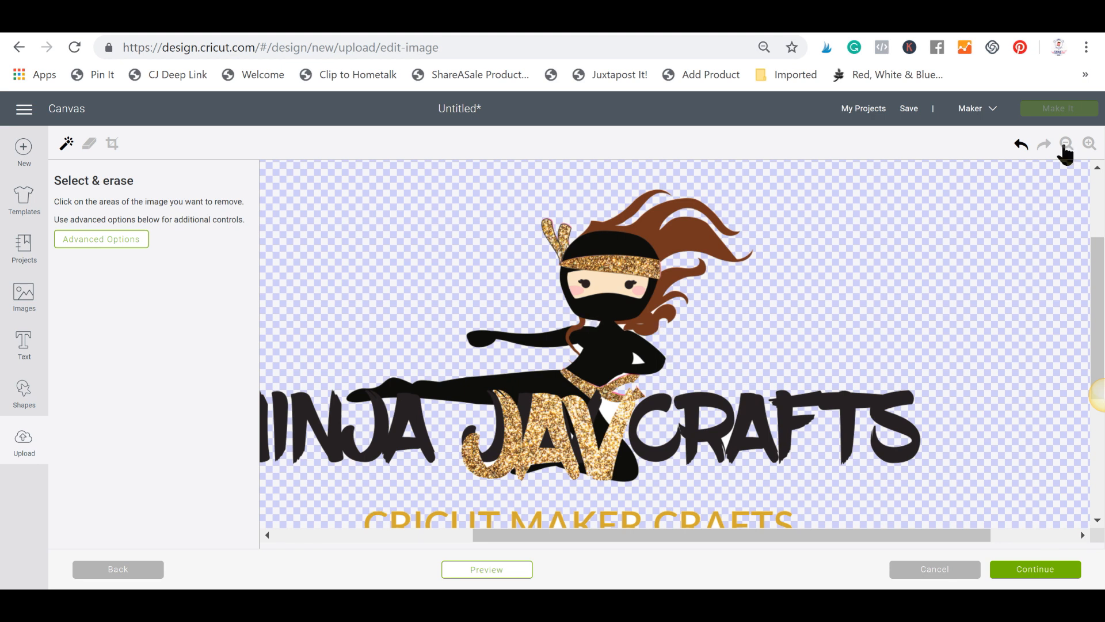
{"action": "left_click", "coordinate": [1066, 144]}
{"action": "left_click", "coordinate": [1066, 143]}
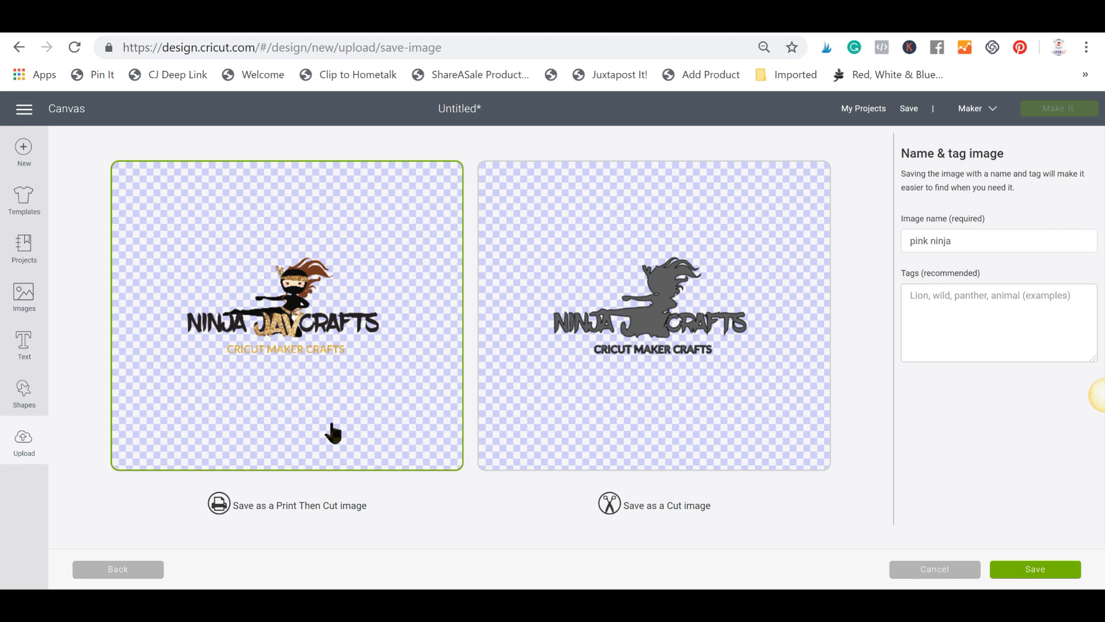
Save the logo as a Print Then Cut image named "pink ninja" and insert it onto the canvas.
{"action": "left_click", "coordinate": [1036, 569]}
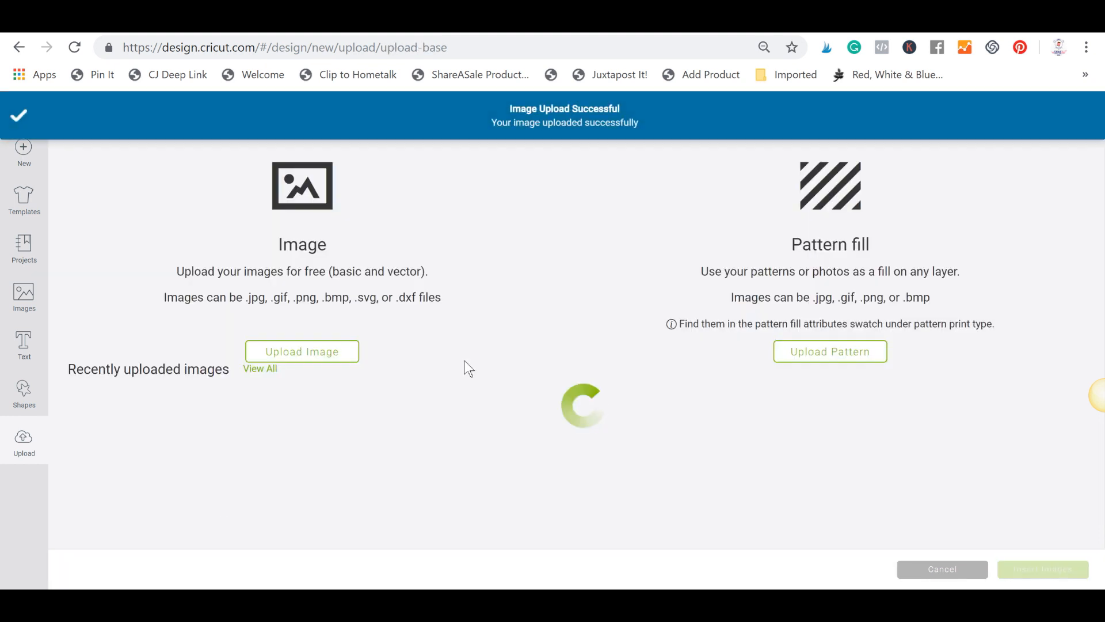
{"action": "scroll", "coordinate": [531, 299], "scroll_direction": "down", "scroll_amount": 2}
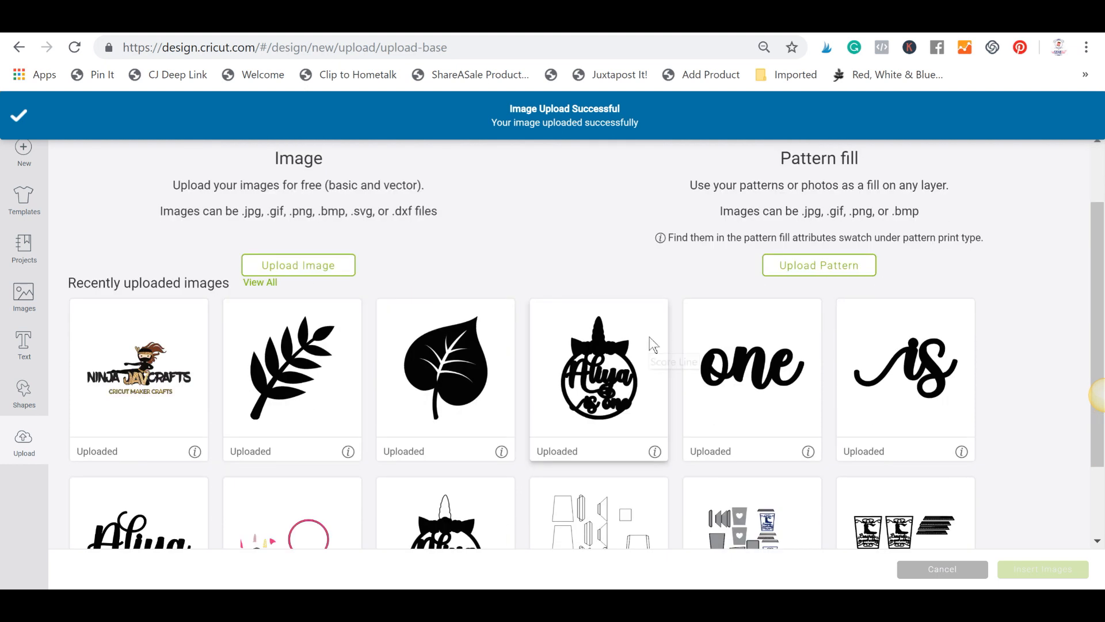
{"action": "scroll", "coordinate": [350, 368], "scroll_direction": "up", "scroll_amount": 2}
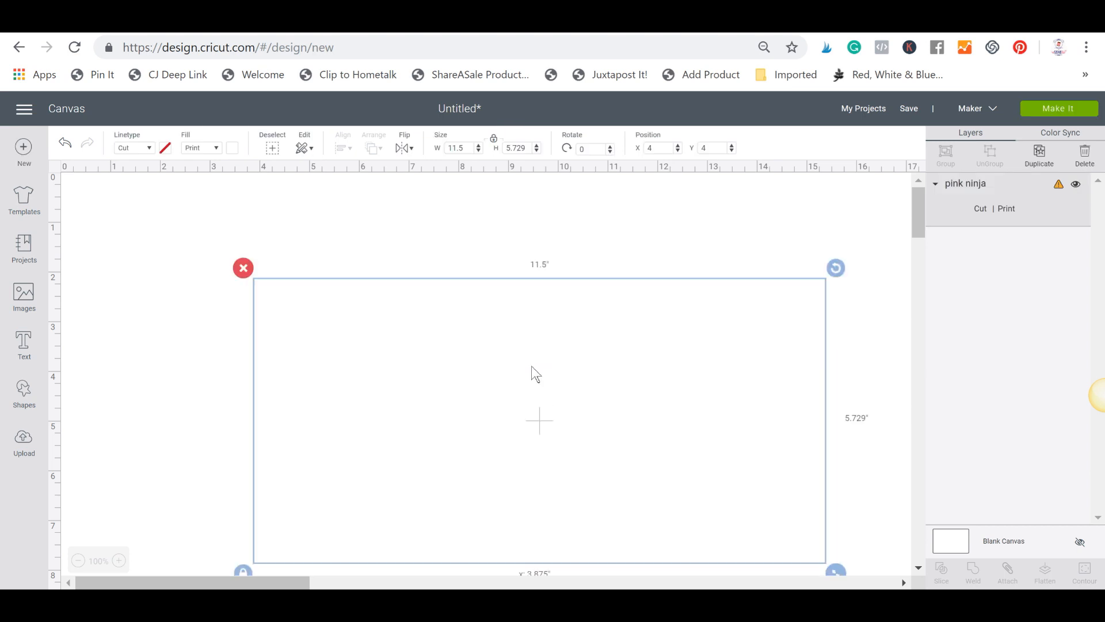
{"action": "left_click", "coordinate": [879, 416]}
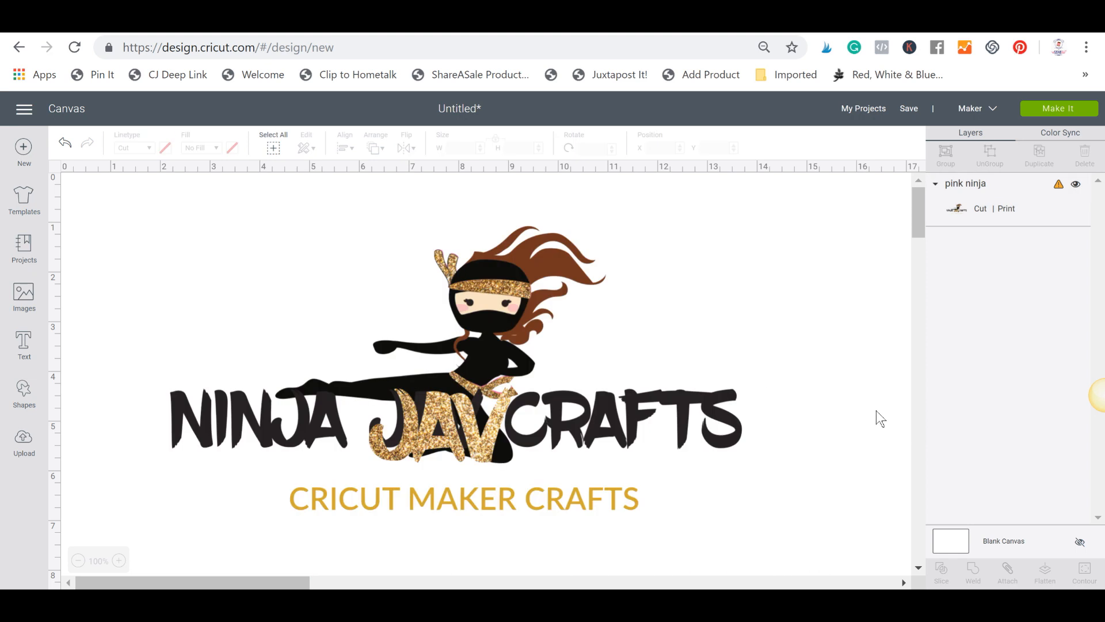